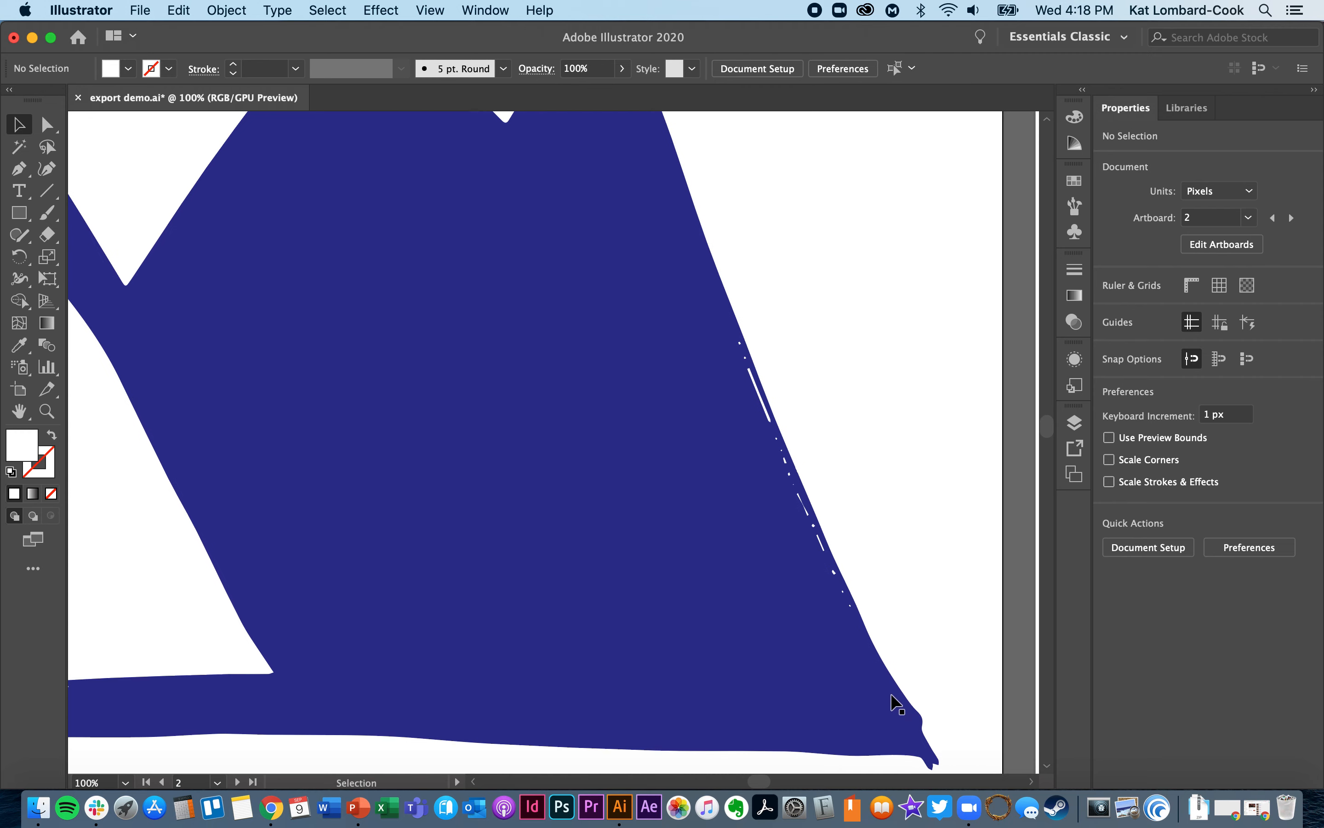
pyautogui.scroll(-2, 897, 711)
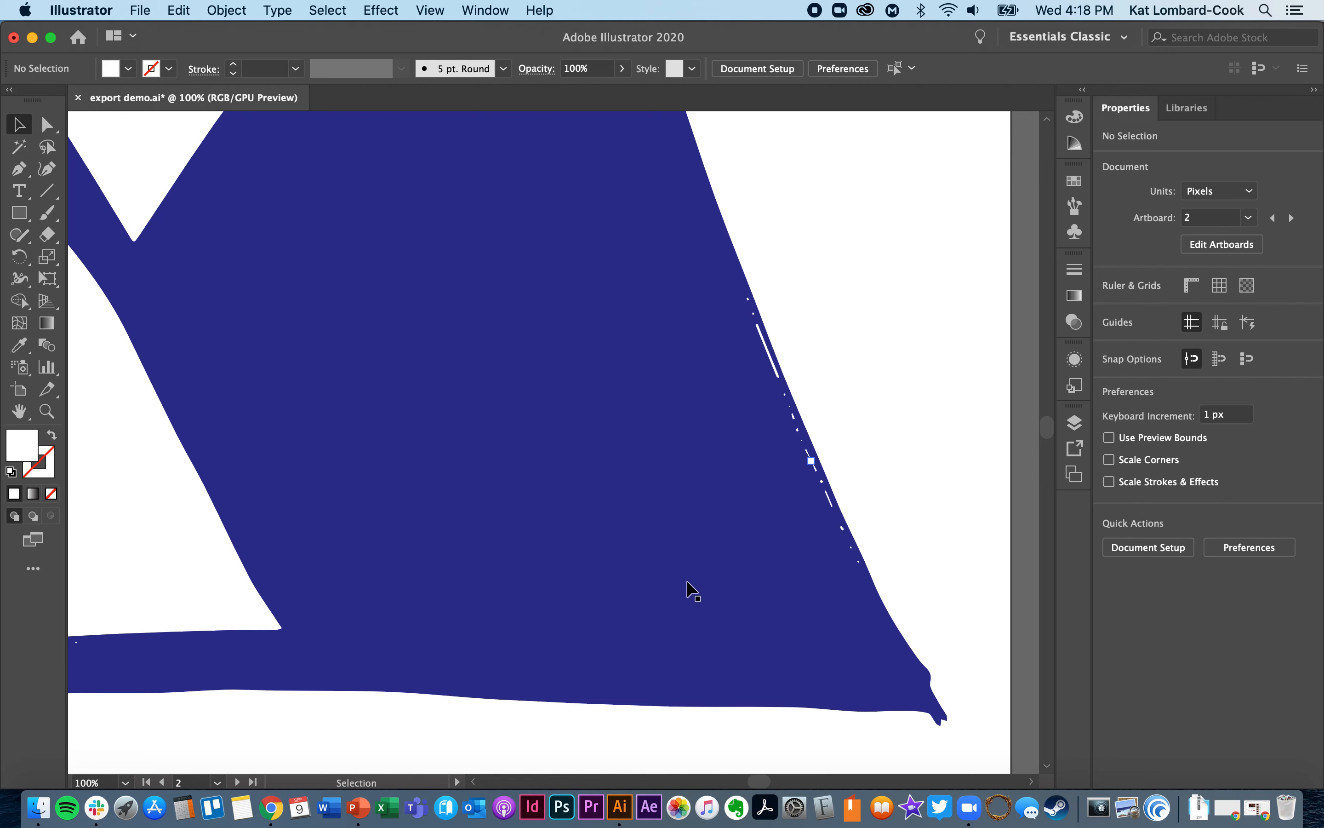
# - Select the blue mountain compound path, and after it the white shape inside the smaller mountain
pyautogui.click(733, 638)
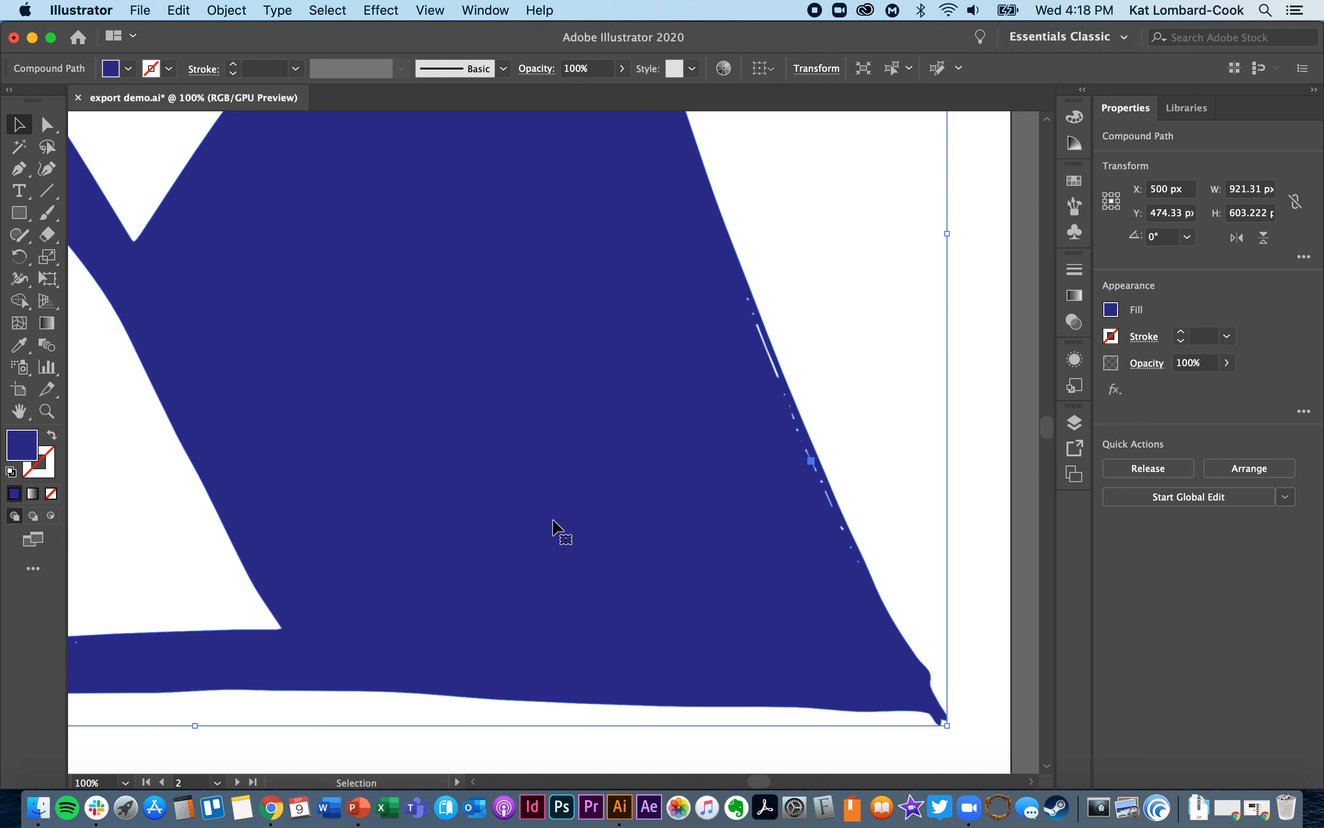
pyautogui.hscroll(-5, 553, 529)
pyautogui.hscroll(-10, 553, 520)
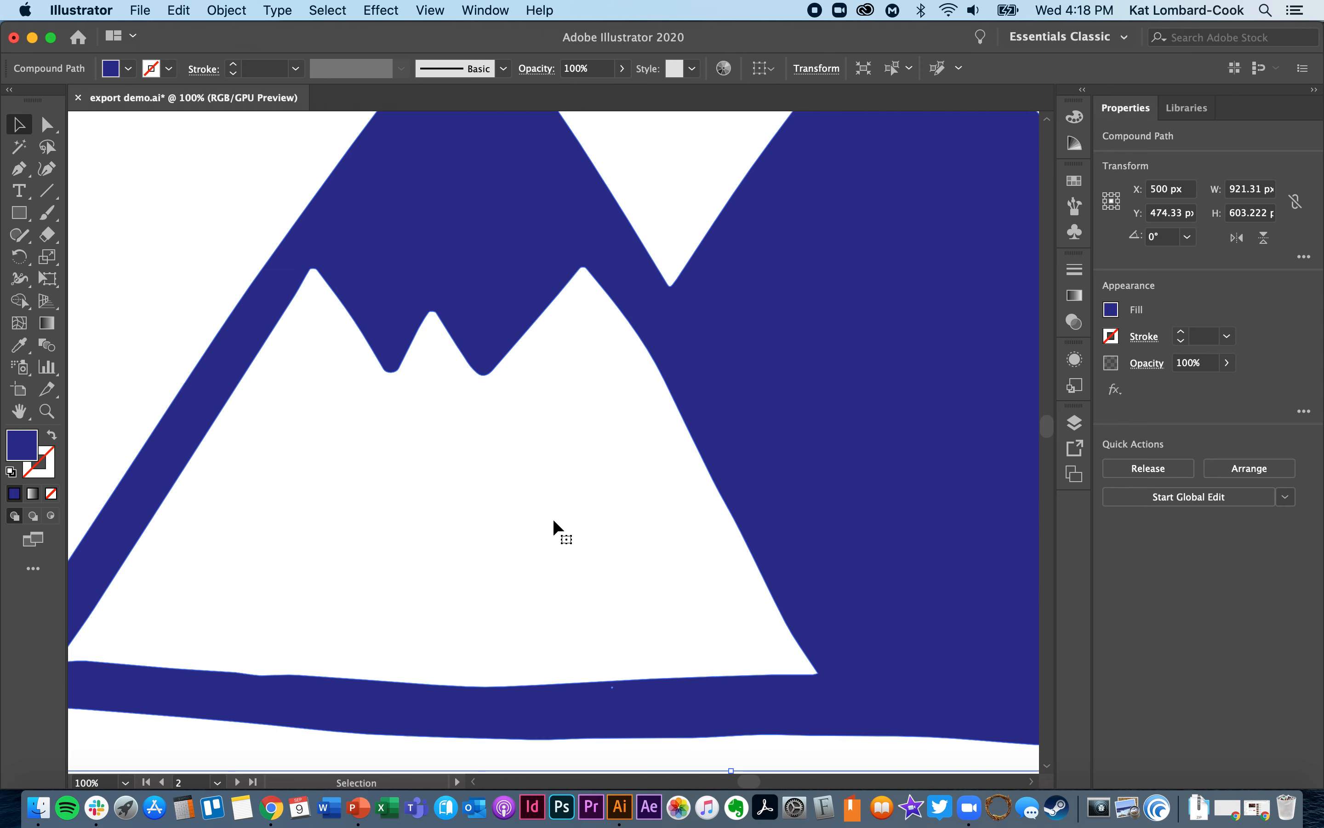
pyautogui.click(553, 518)
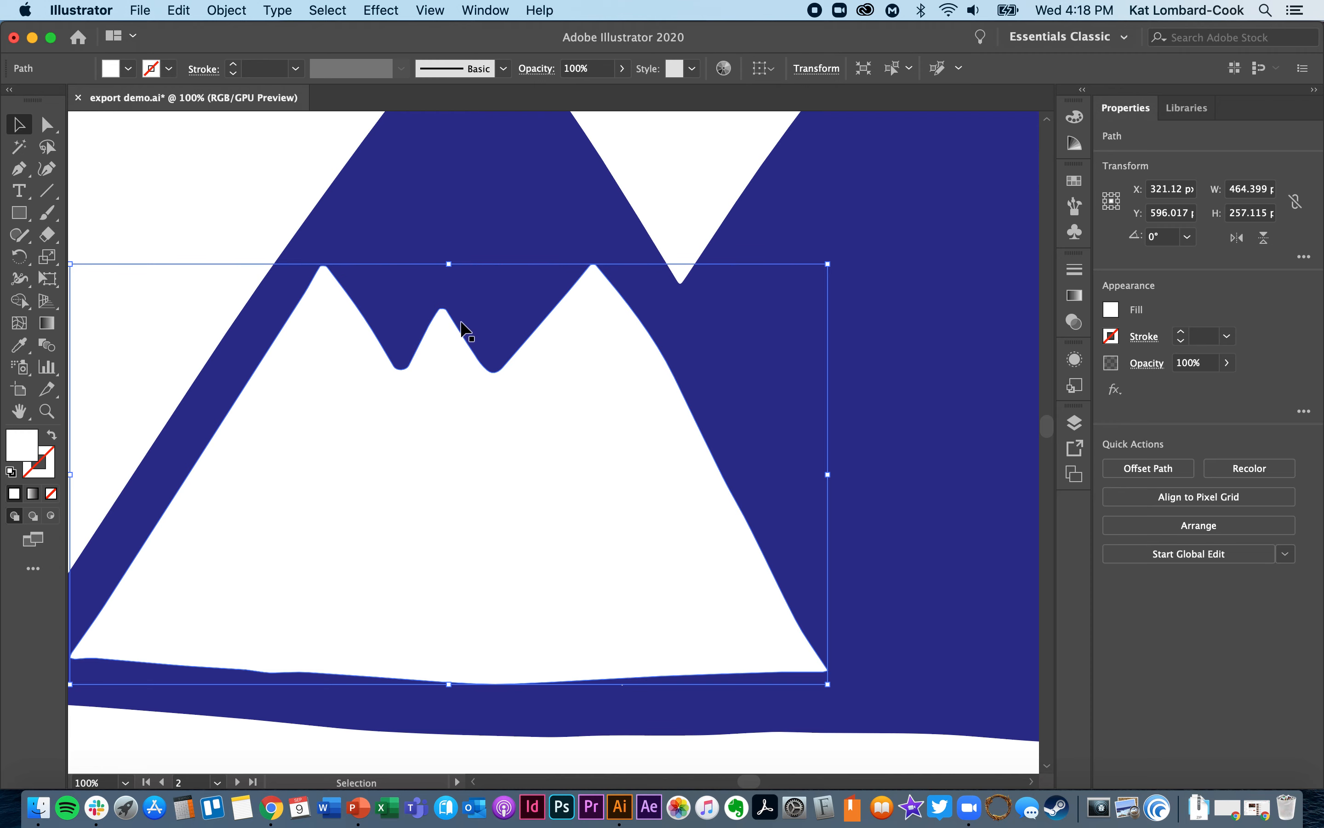
pyautogui.scroll(5, 463, 328)
pyautogui.hscroll(2, 462, 328)
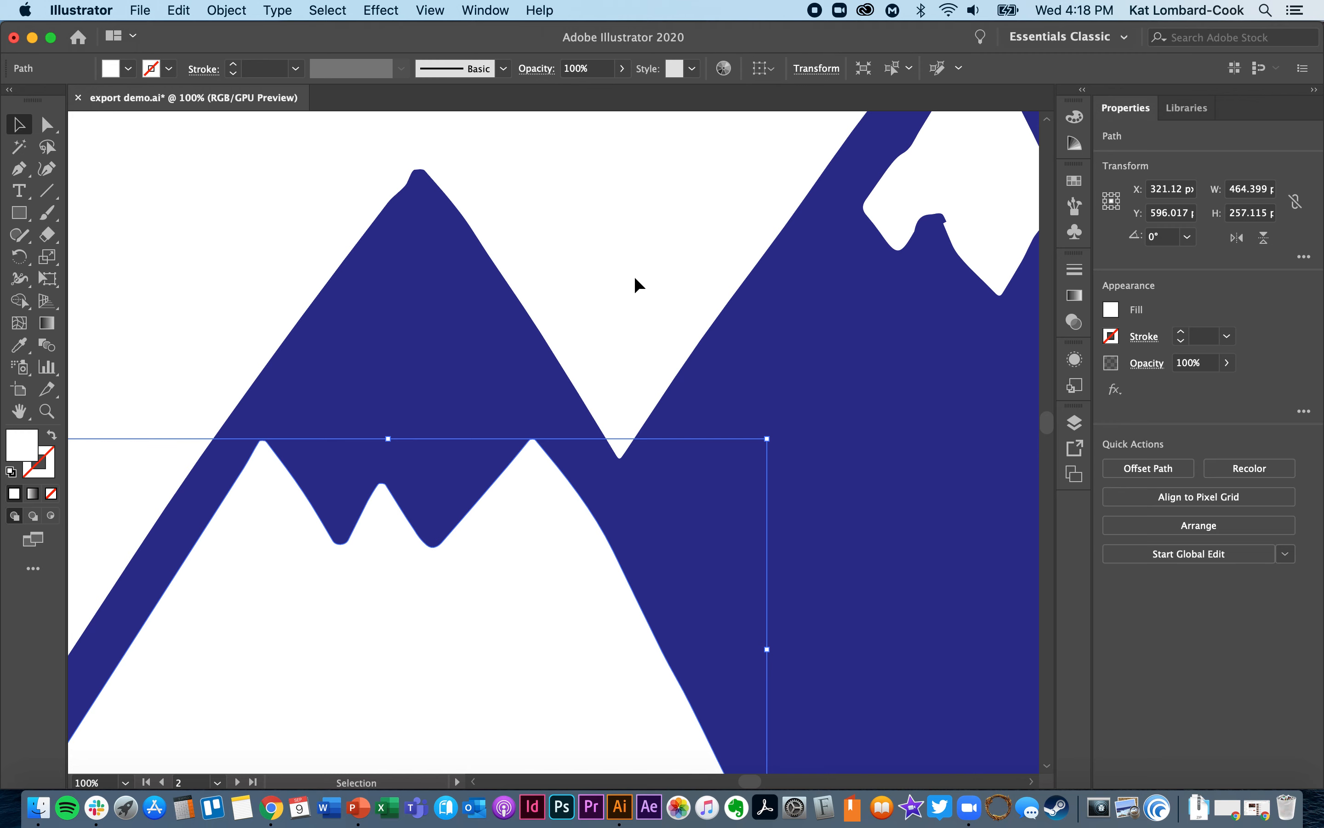
pyautogui.scroll(-4, 634, 276)
pyautogui.hscroll(-2, 634, 277)
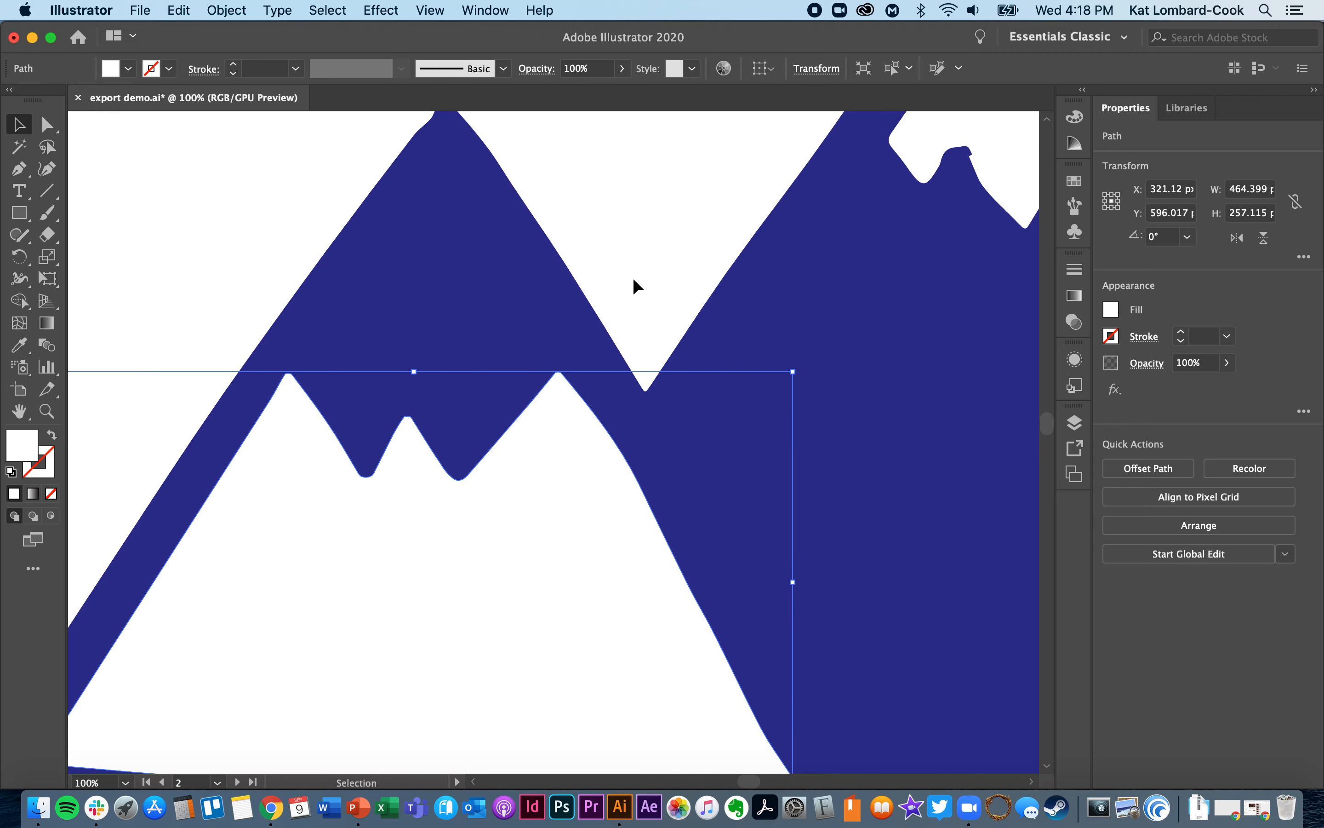
# - Fill the selected white shape inside the smaller mountain with the pale colour f8f9c0
pyautogui.doubleClick(24, 454)
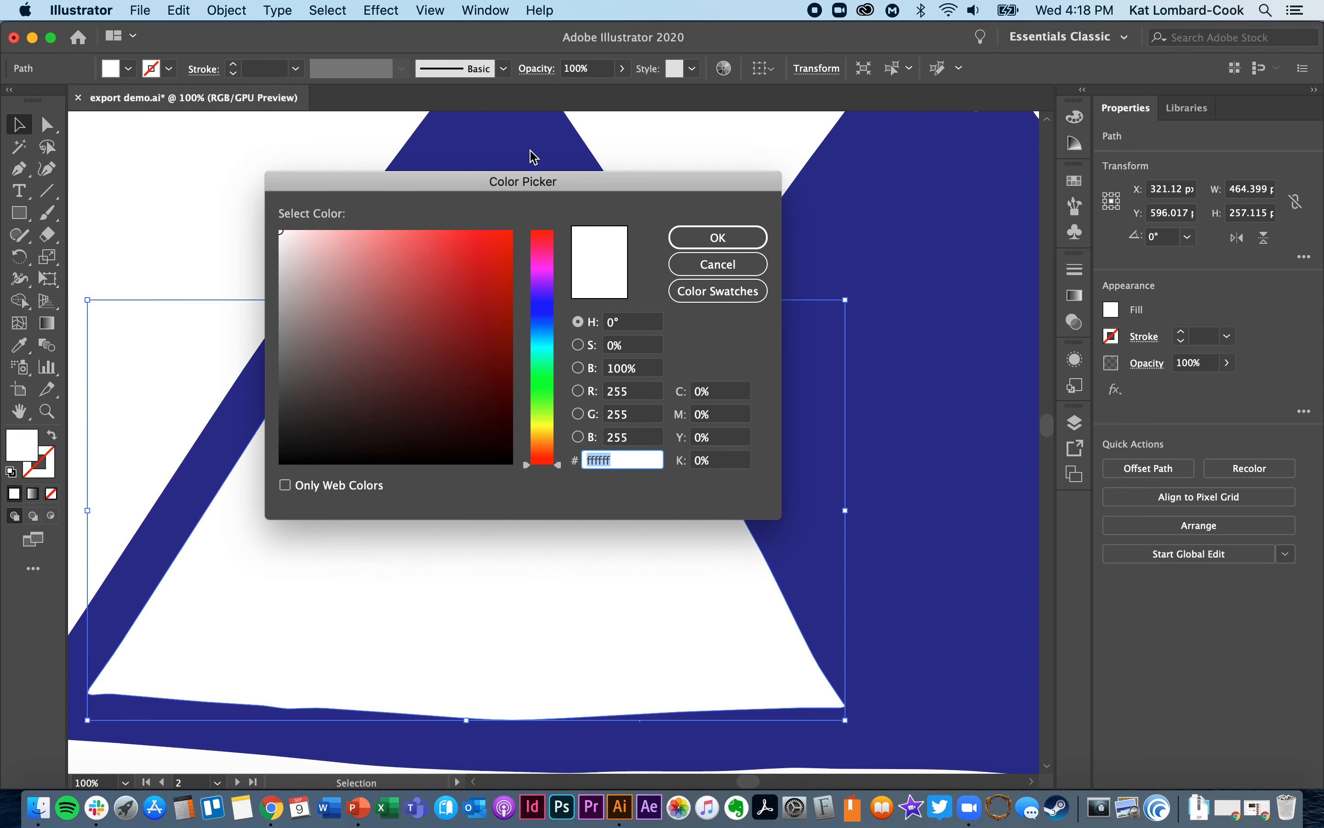
pyautogui.moveTo(559, 466); pyautogui.dragTo(557, 424)
pyautogui.click(329, 234)
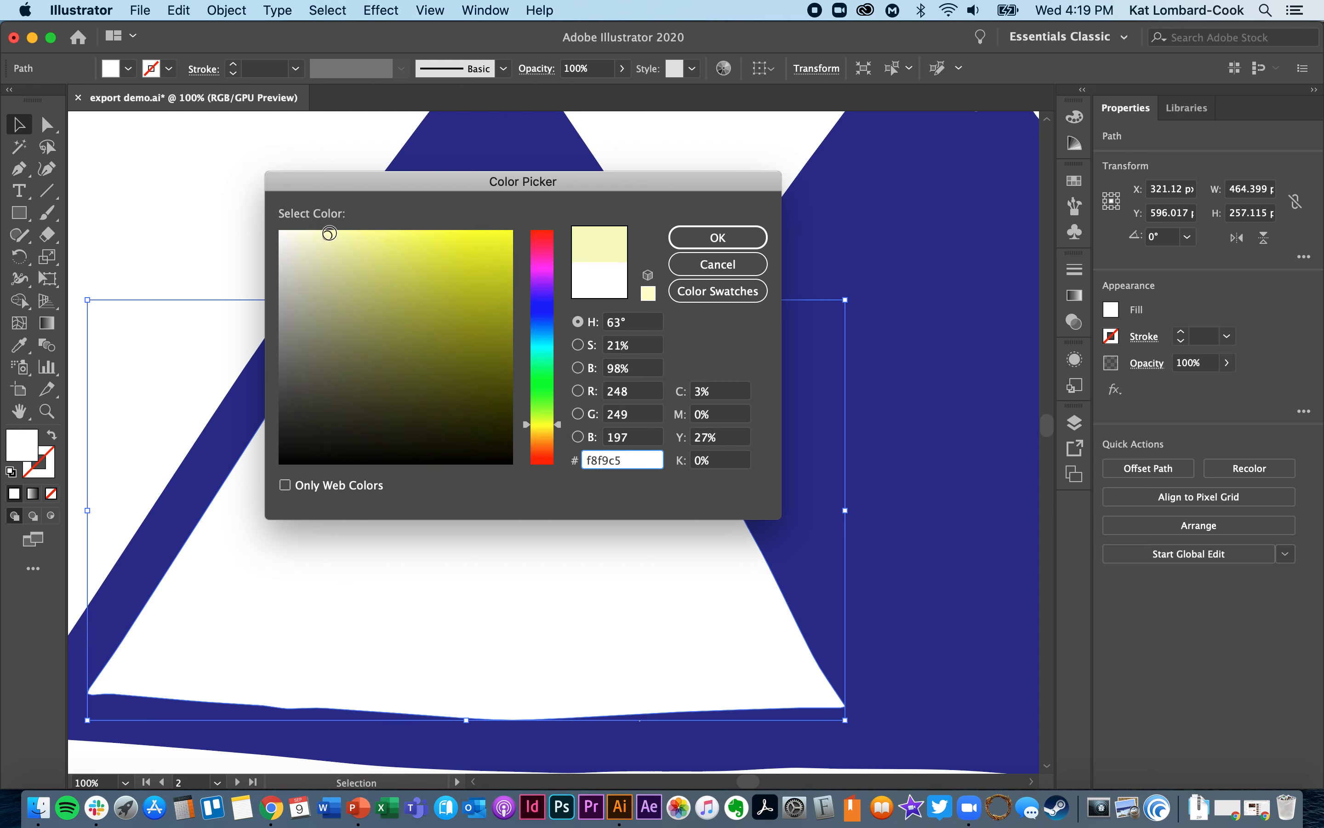
pyautogui.moveTo(326, 234)
pyautogui.mouseDown()
pyautogui.moveTo(316, 236)
pyautogui.moveTo(333, 234)
pyautogui.mouseUp()
pyautogui.press('Return')
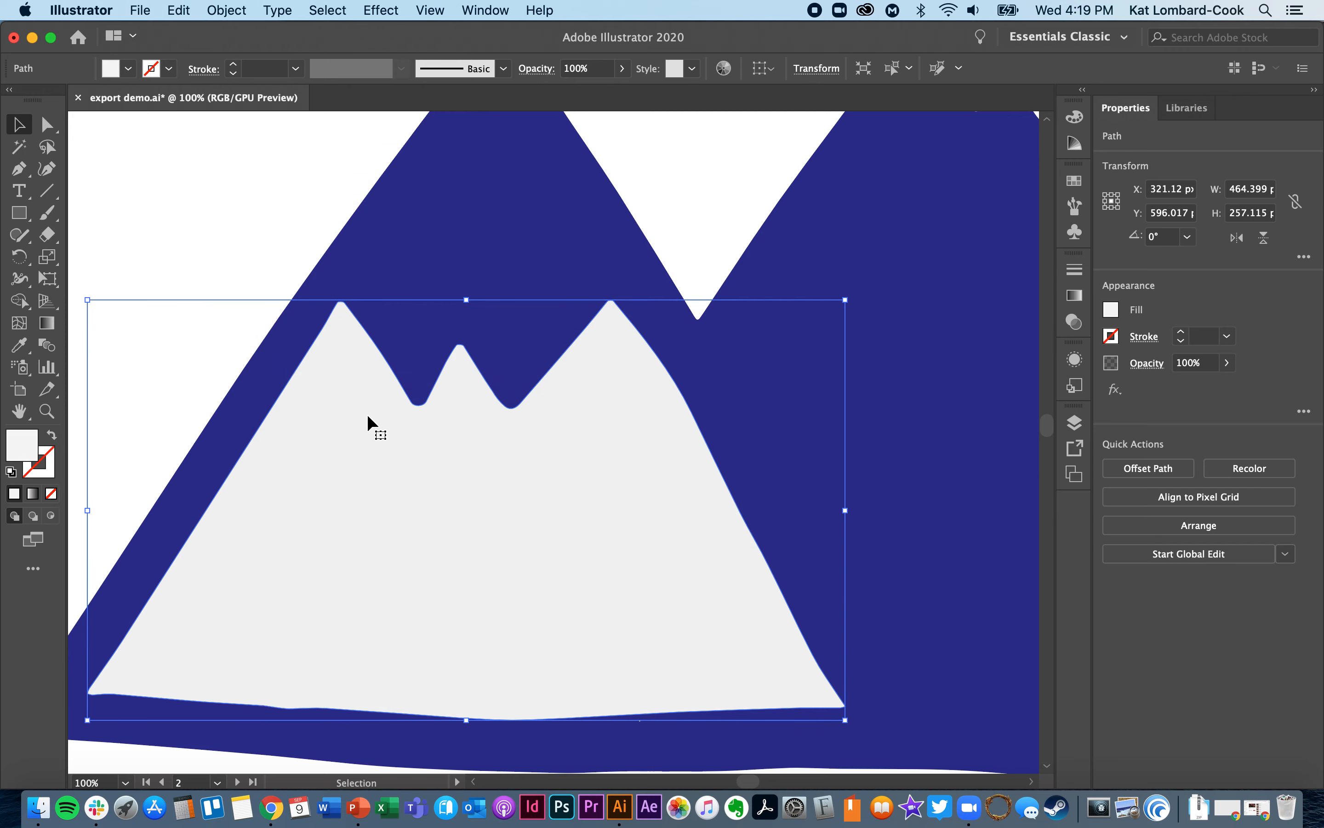
# - Set the fill of the selected shape inside the smaller mountain to the darker grey d8d8c3
pyautogui.hscroll(3, 368, 417)
pyautogui.scroll(2, 367, 417)
pyautogui.hscroll(-3, 367, 418)
pyautogui.scroll(-2, 368, 418)
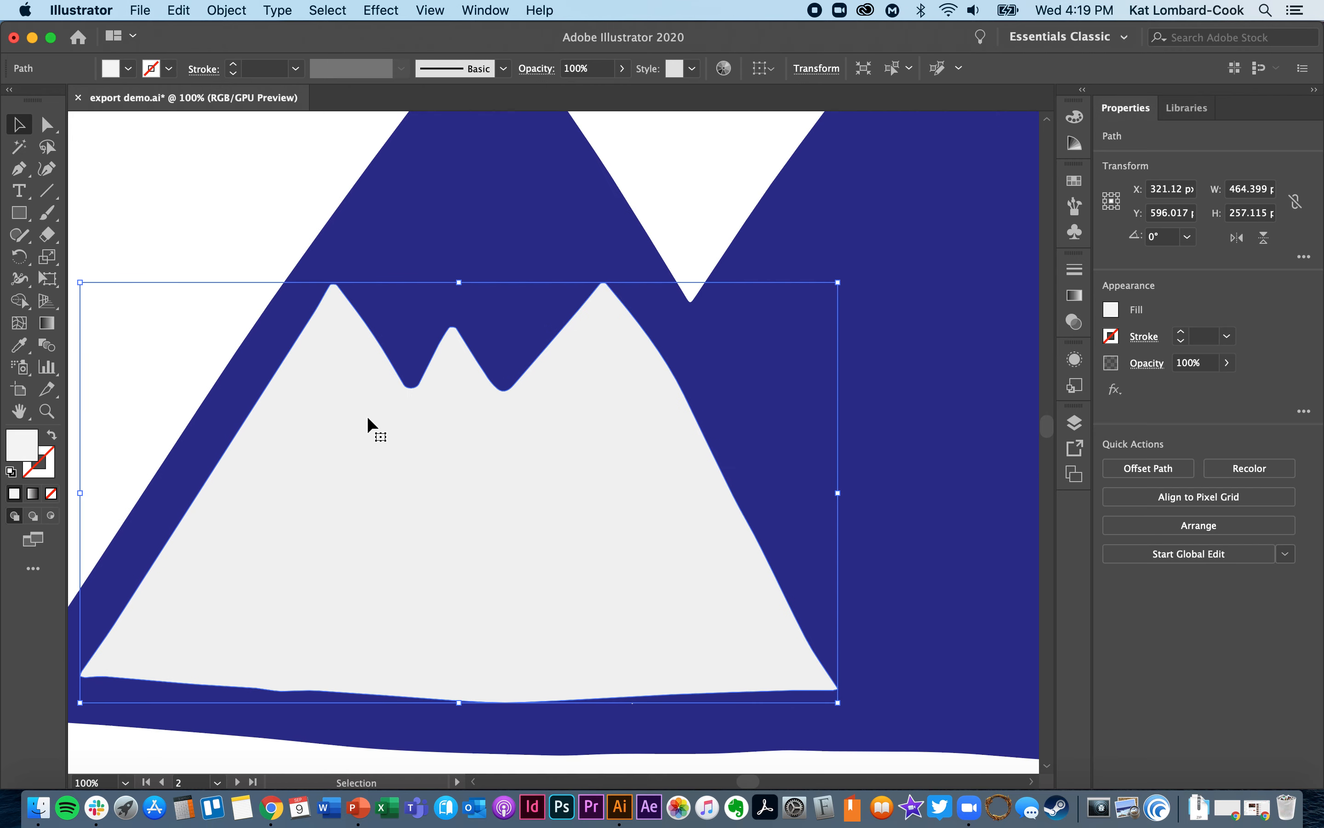
pyautogui.doubleClick(23, 445)
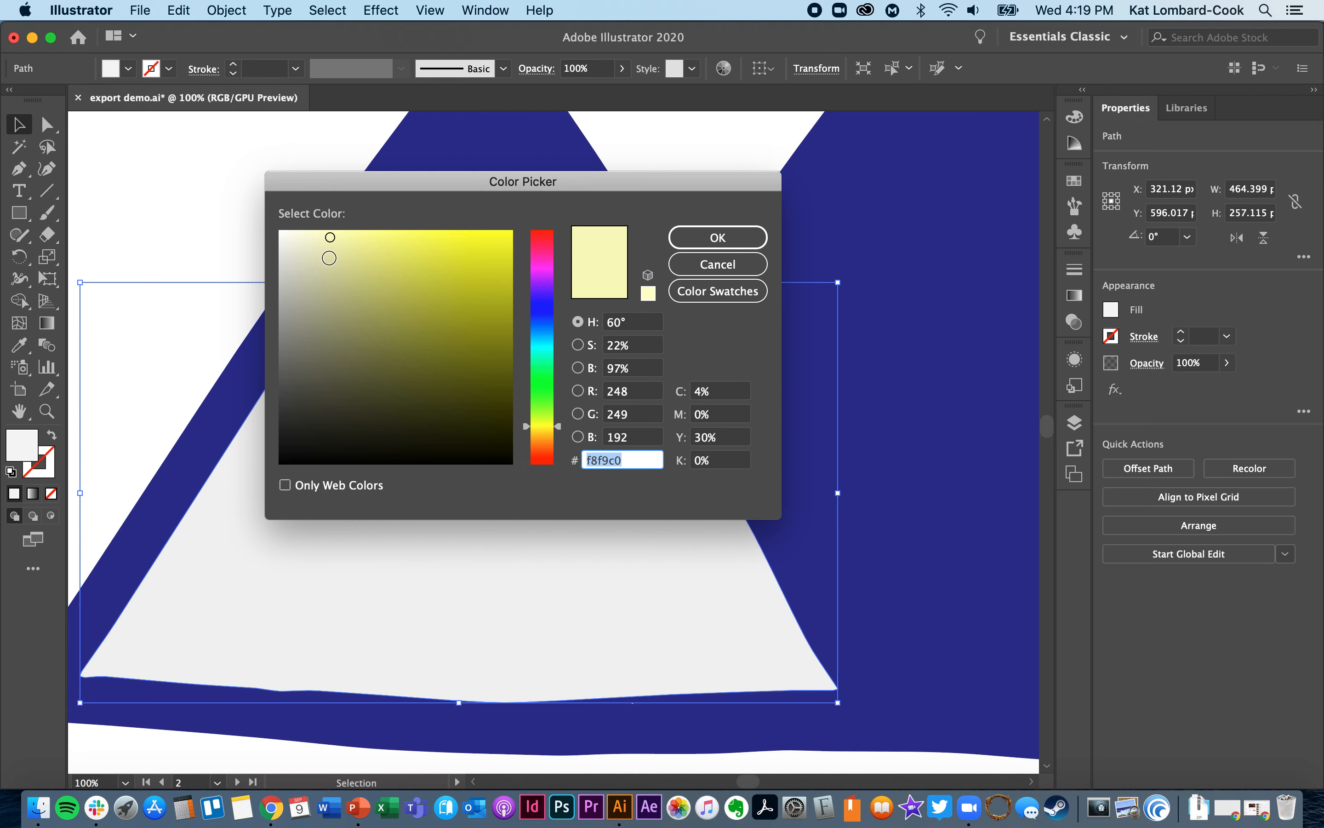
pyautogui.moveTo(329, 258); pyautogui.dragTo(303, 264)
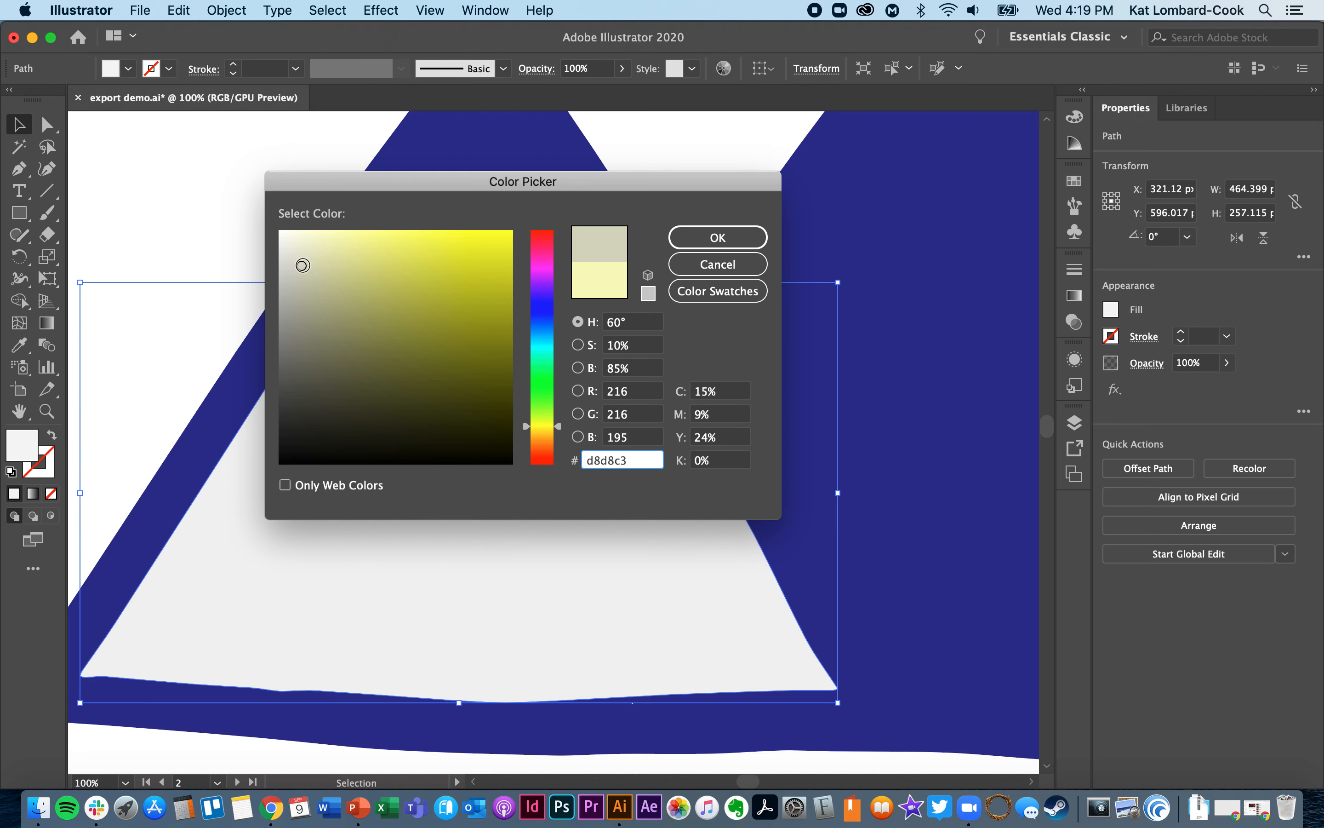
pyautogui.press('Return')
# - Match the white snowcap on the taller mountain to the grey of the other shape with the Eyedropper, and deselect it
pyautogui.scroll(5, 502, 416)
pyautogui.hscroll(5, 502, 416)
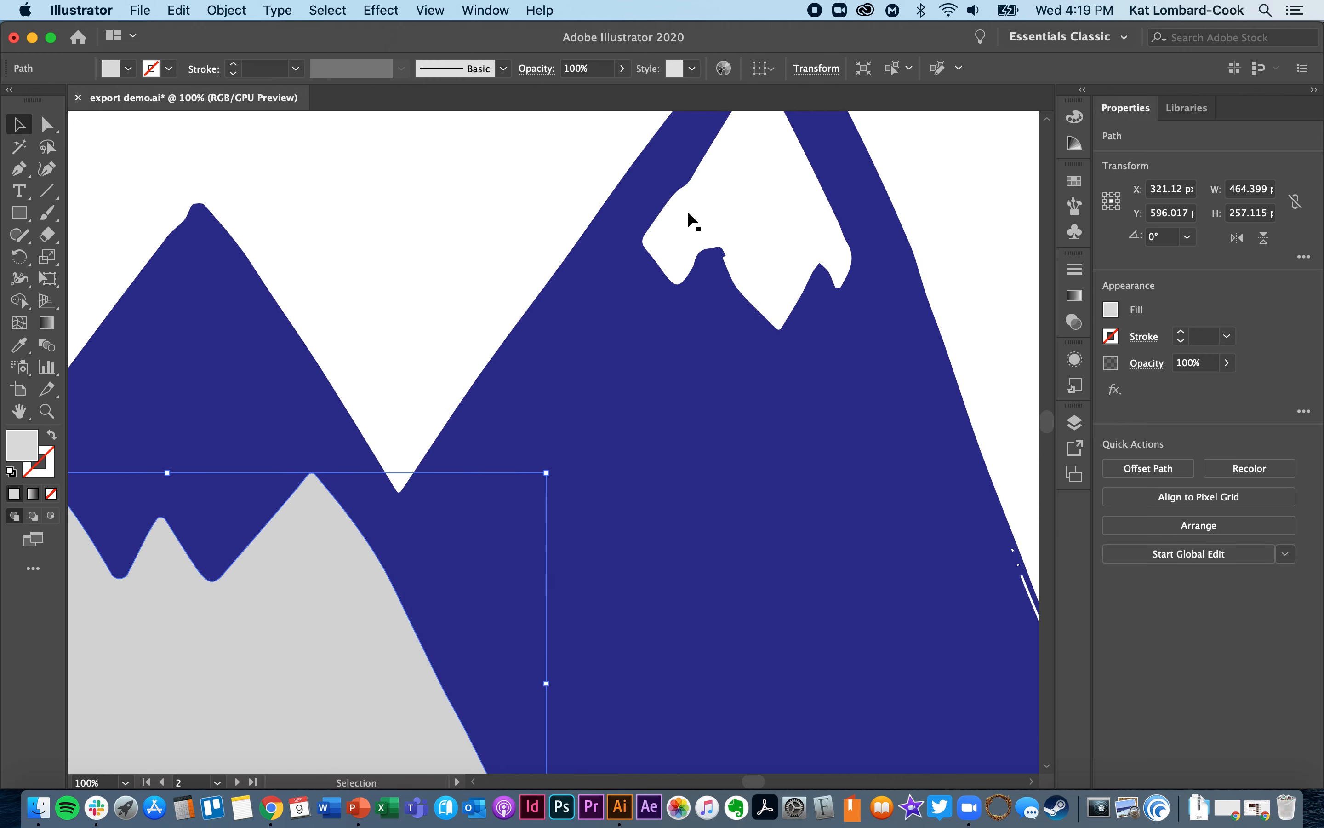
pyautogui.click(690, 214)
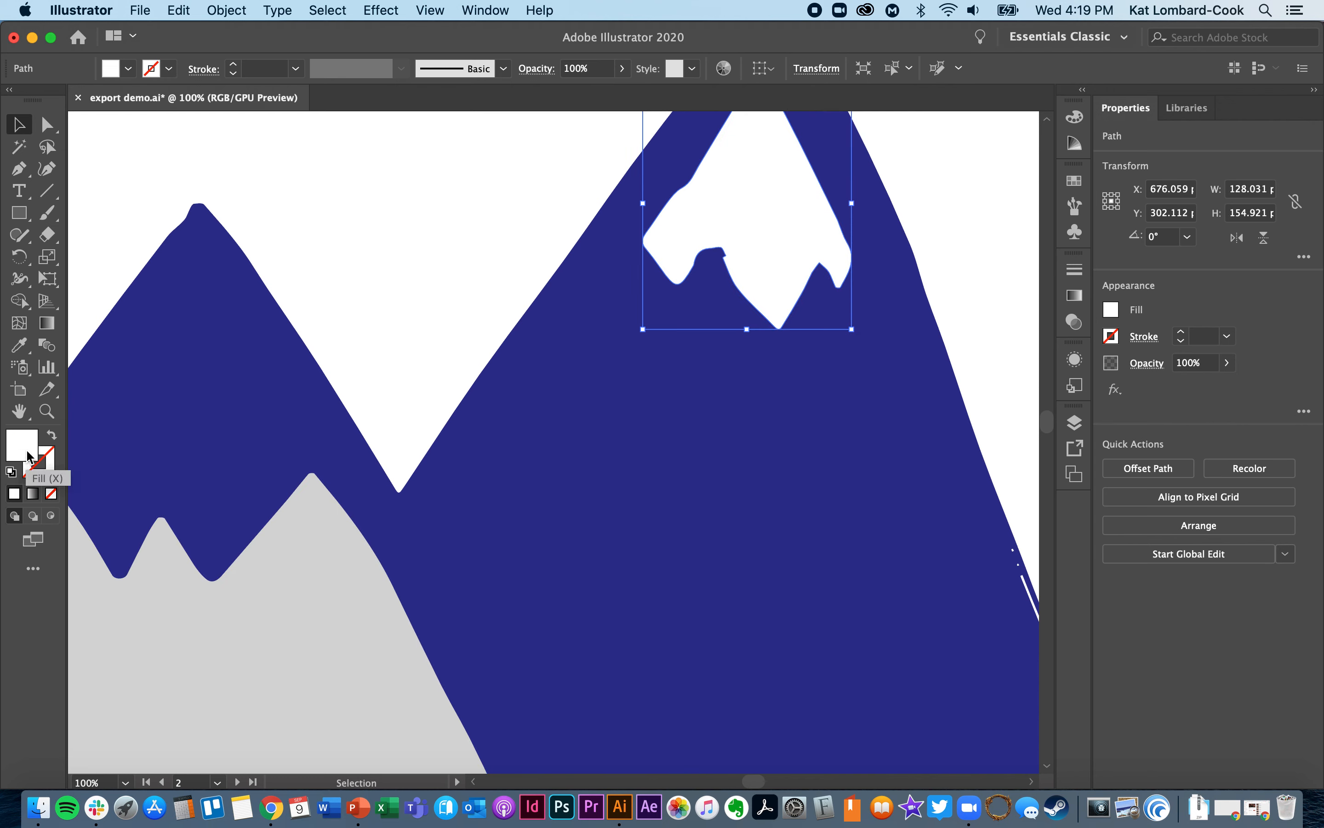
pyautogui.click(19, 345)
pyautogui.click(286, 580)
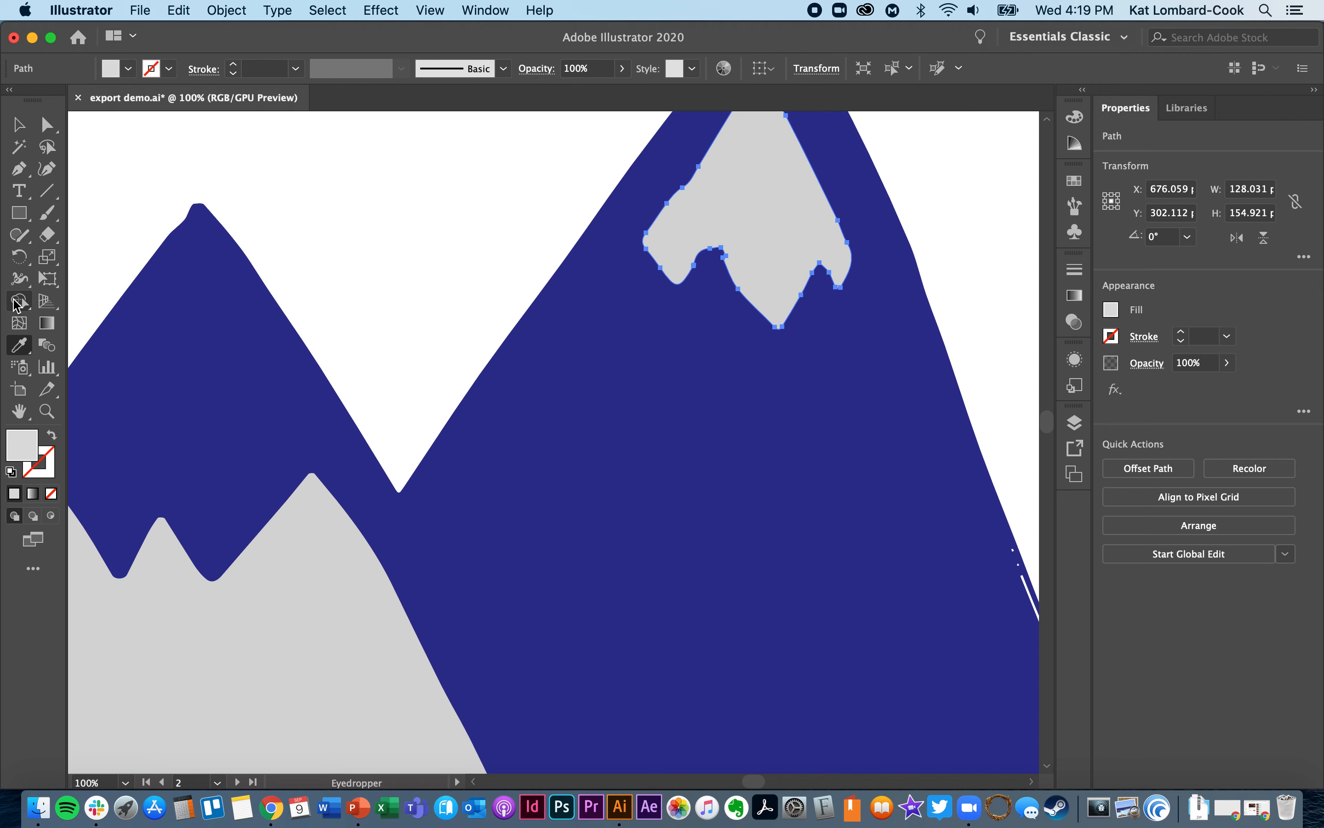
pyautogui.click(19, 126)
pyautogui.click(472, 292)
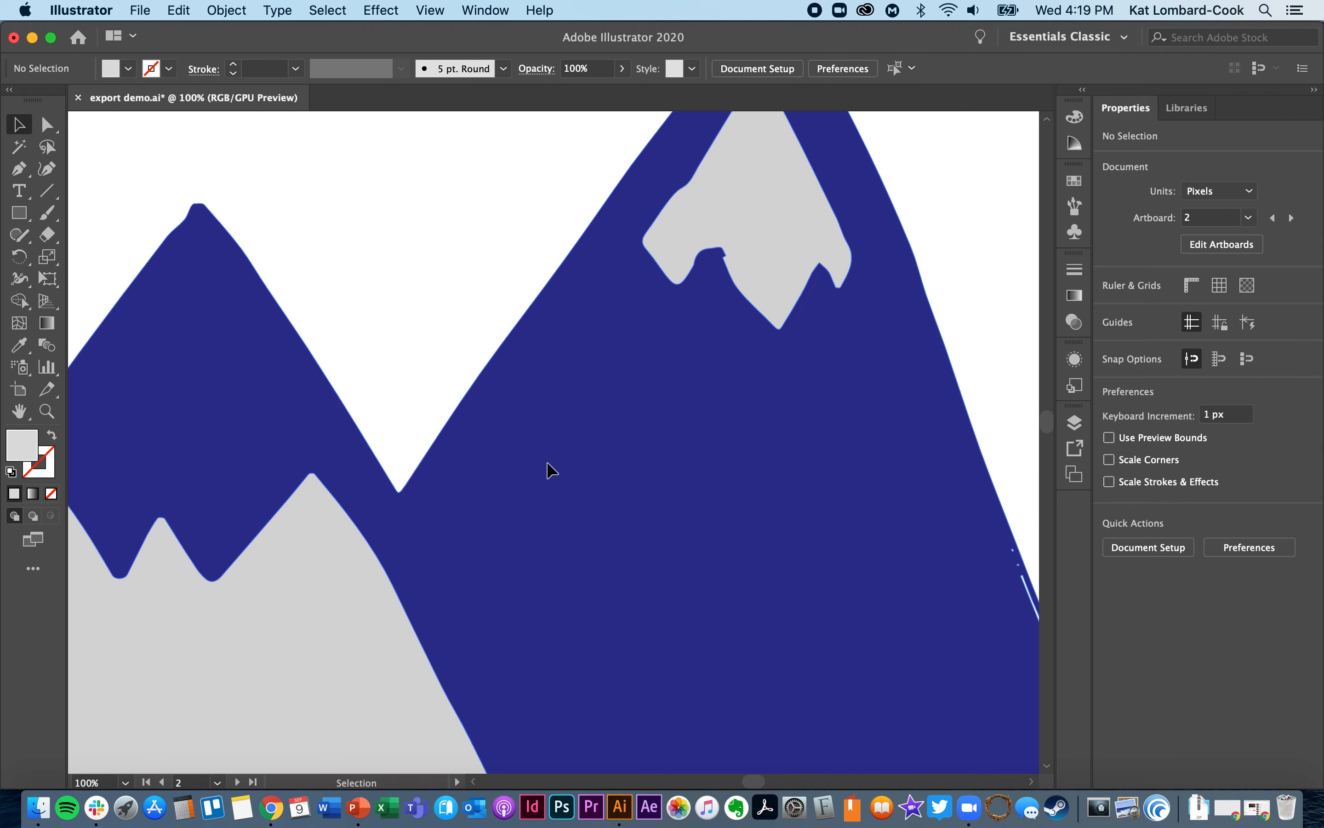
# - Move the grey snowcap off the taller peak into the blank area to the right of the mountain
pyautogui.click(546, 463)
pyautogui.click(721, 212)
pyautogui.scroll(5, 723, 229)
pyautogui.hscroll(4, 723, 229)
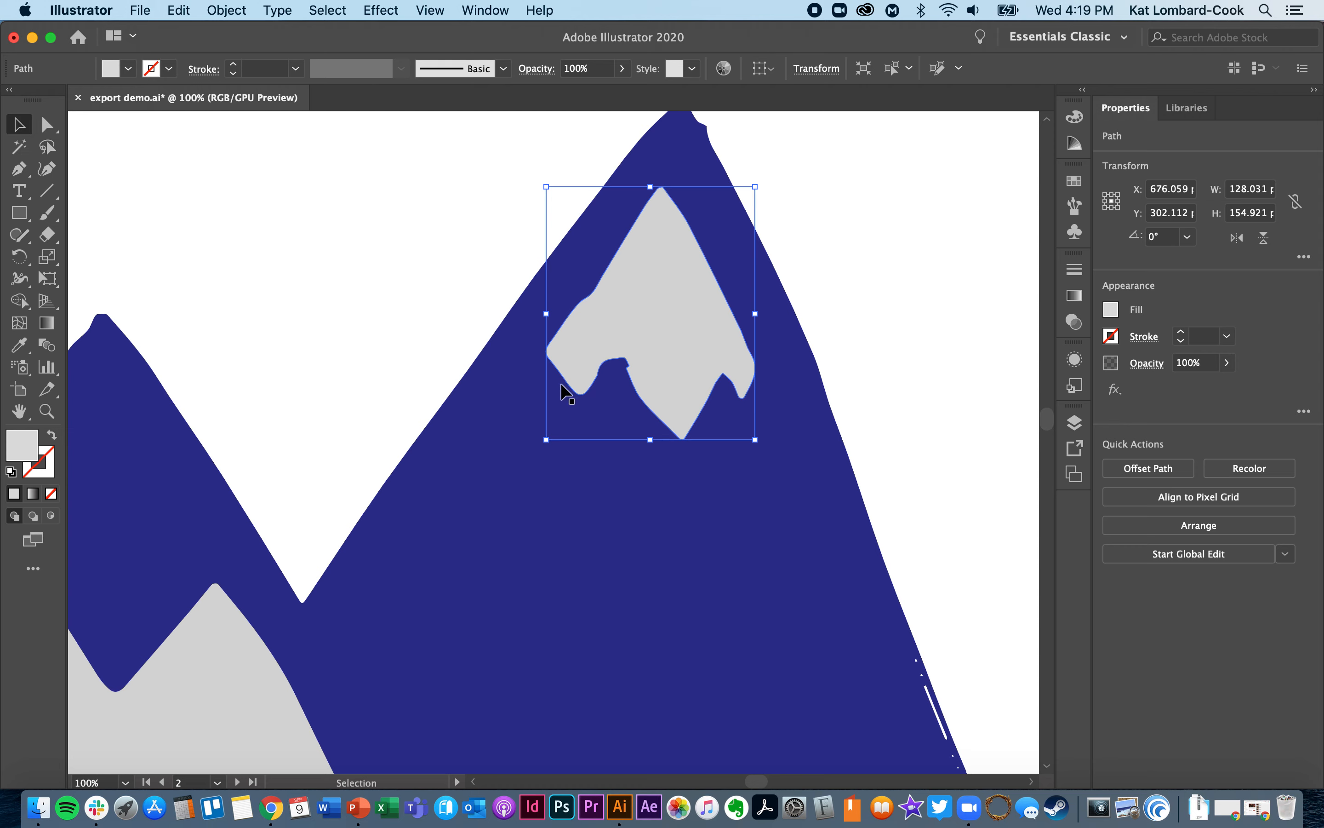
pyautogui.moveTo(636, 350); pyautogui.dragTo(701, 295)
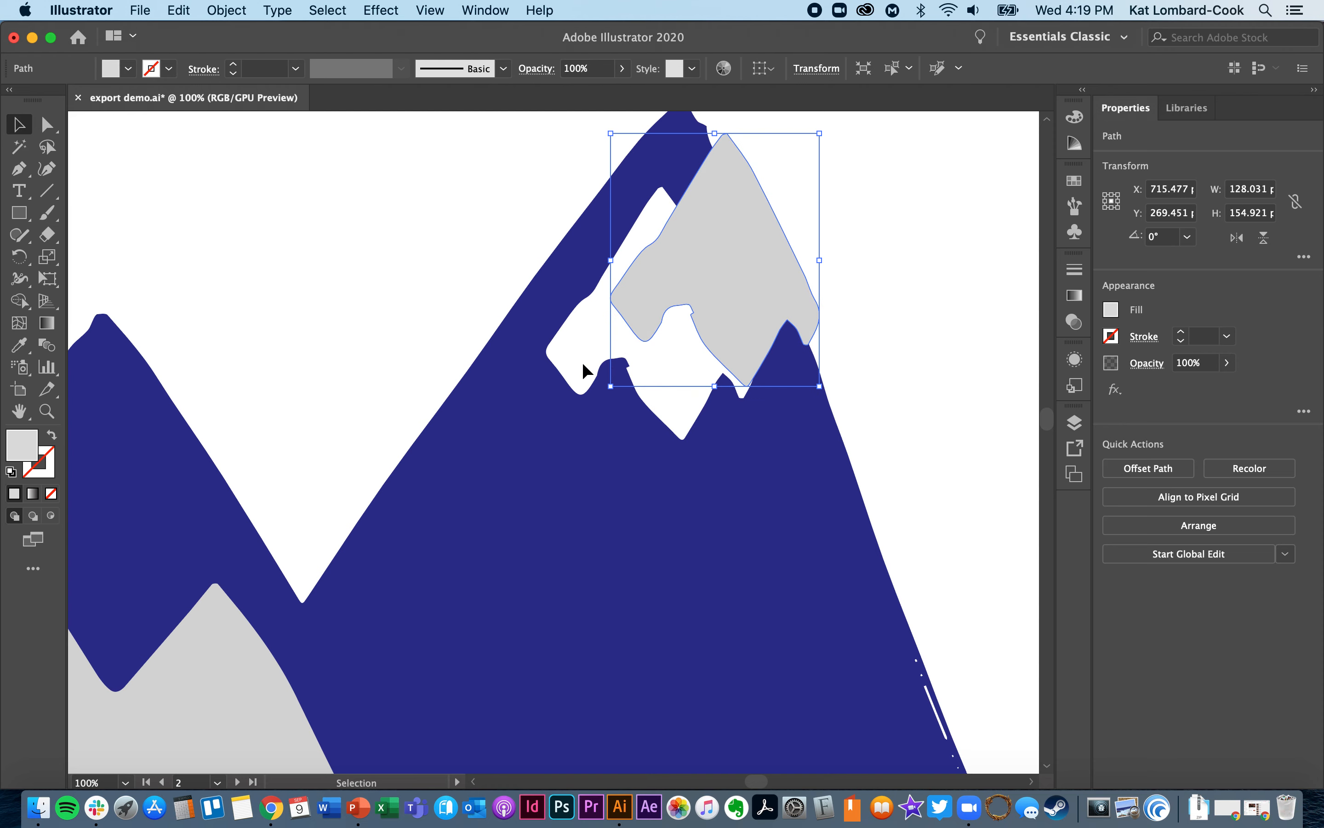
pyautogui.moveTo(699, 295)
pyautogui.mouseDown()
pyautogui.moveTo(614, 298)
pyautogui.moveTo(567, 368)
pyautogui.moveTo(462, 337)
pyautogui.moveTo(546, 497)
pyautogui.moveTo(535, 522)
pyautogui.moveTo(668, 334)
pyautogui.moveTo(715, 295)
pyautogui.mouseUp()
pyautogui.click(634, 417)
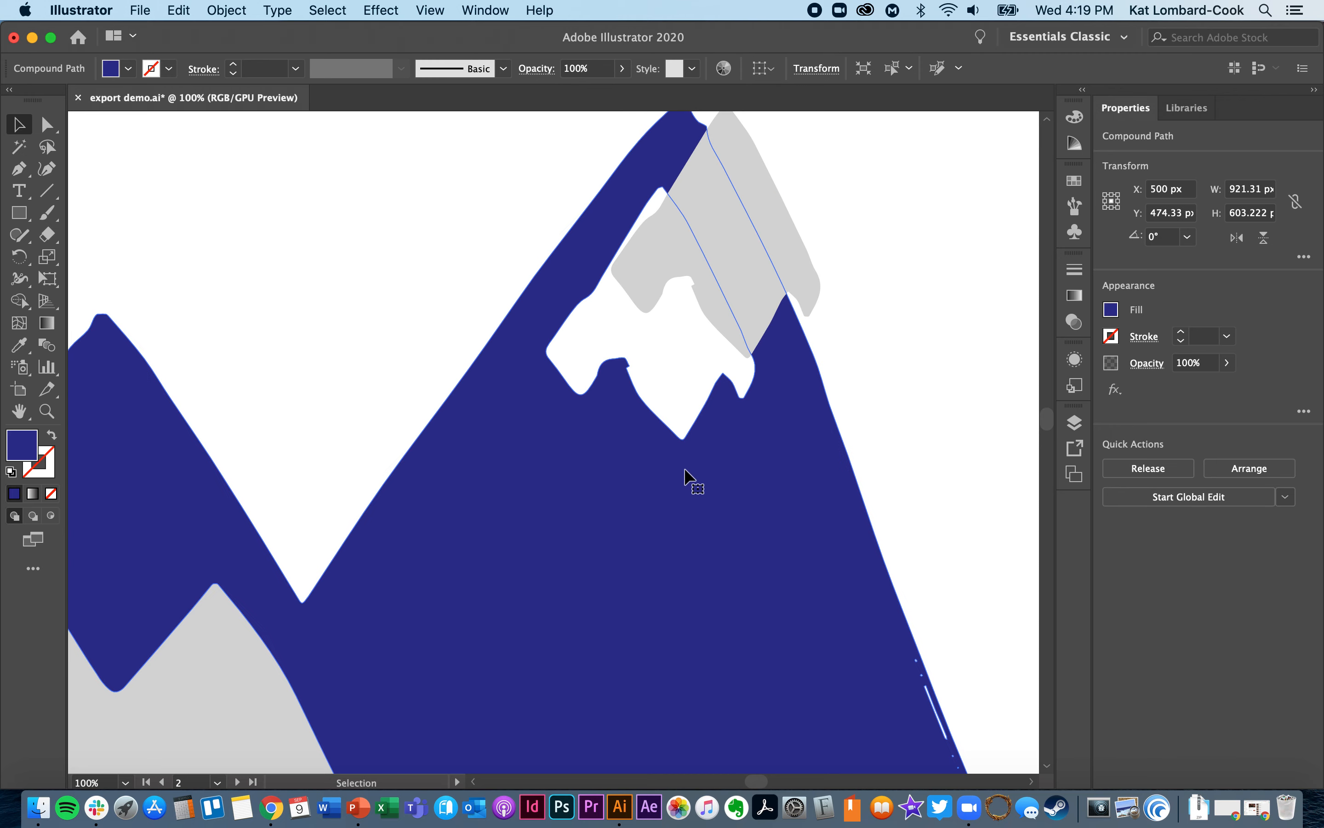
pyautogui.click(788, 255)
pyautogui.moveTo(758, 265); pyautogui.dragTo(979, 298)
# - Move the grey shape out of the smaller mountain to above its peak, and shift the blue compound path slightly down
pyautogui.hscroll(-5, 637, 465)
pyautogui.hscroll(-5, 637, 468)
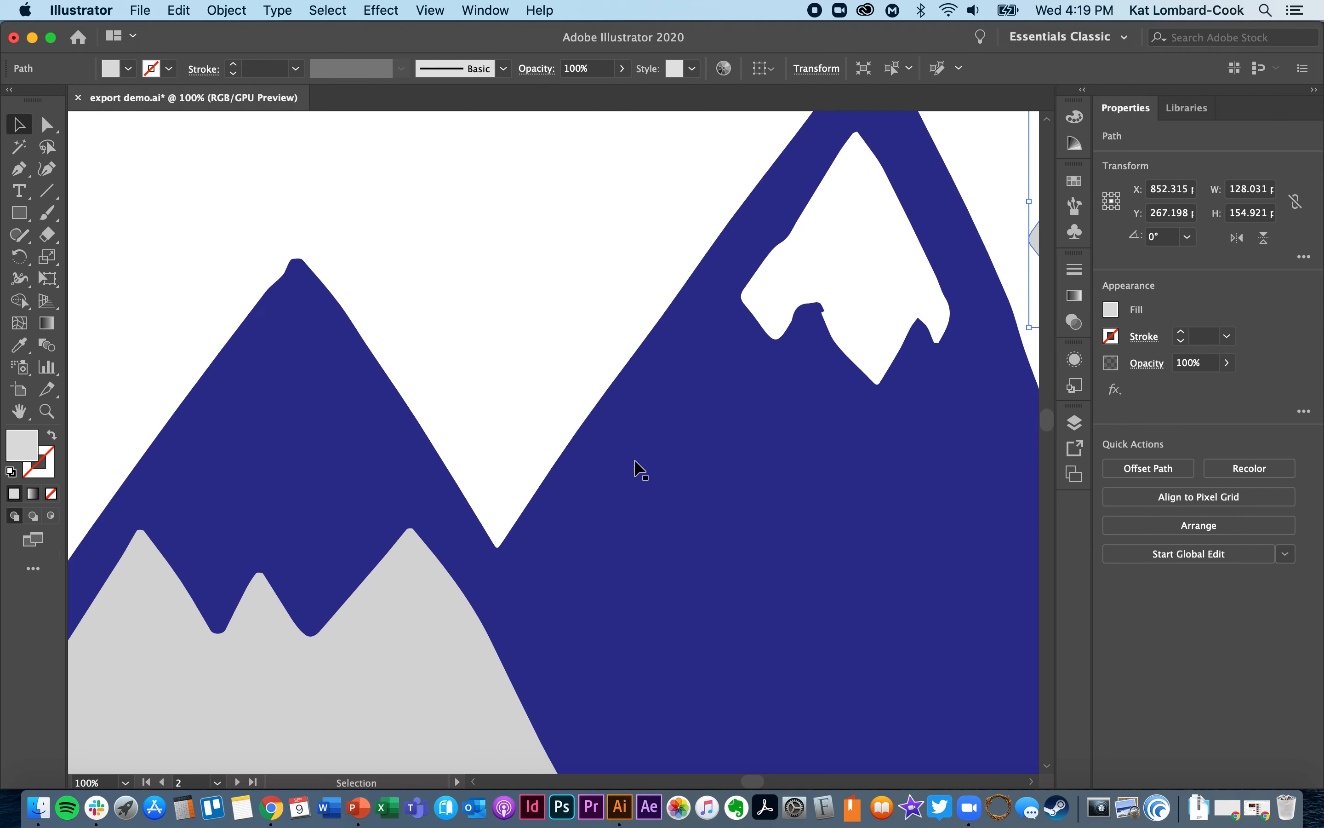
pyautogui.press('a')
pyautogui.press('super+minus')
pyautogui.press('super+minus')
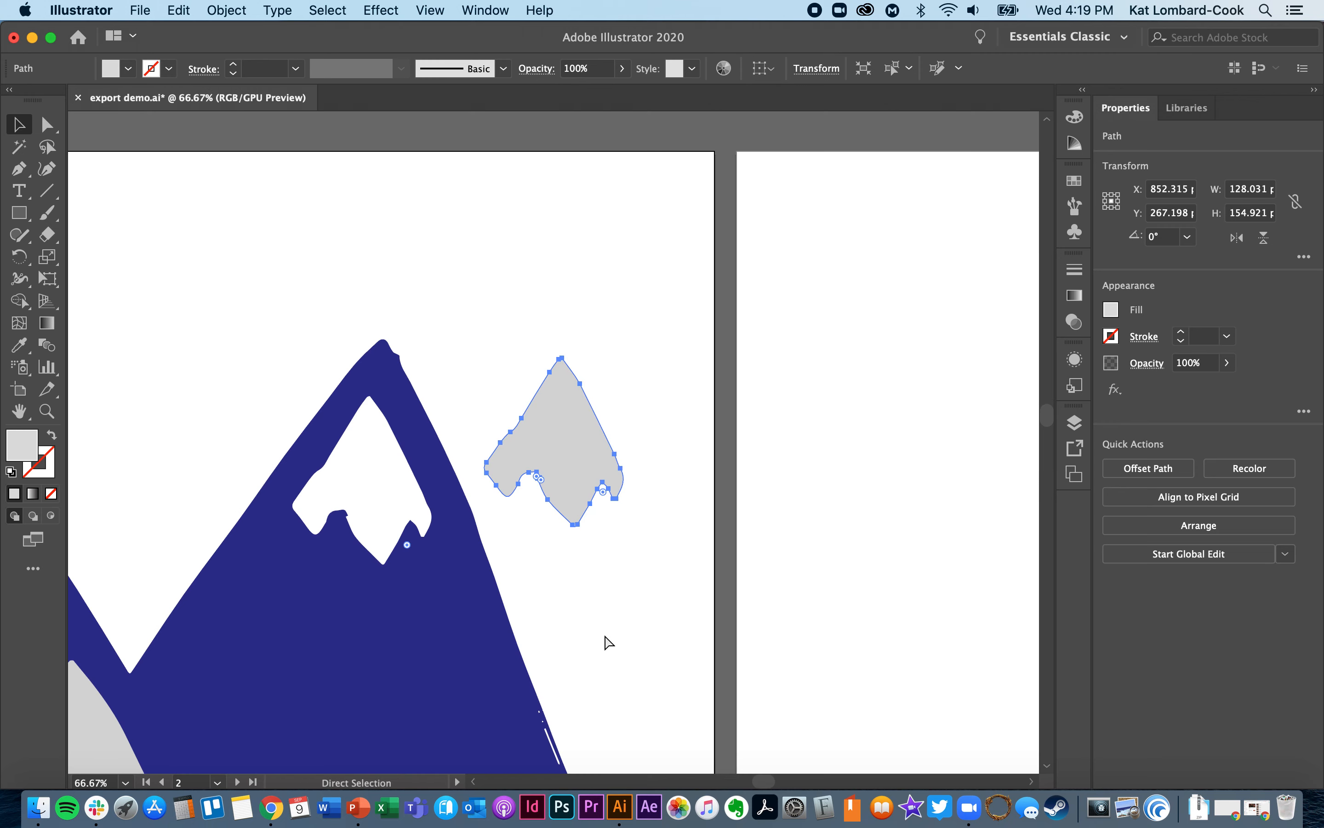
pyautogui.press('super+minus')
pyautogui.press('v')
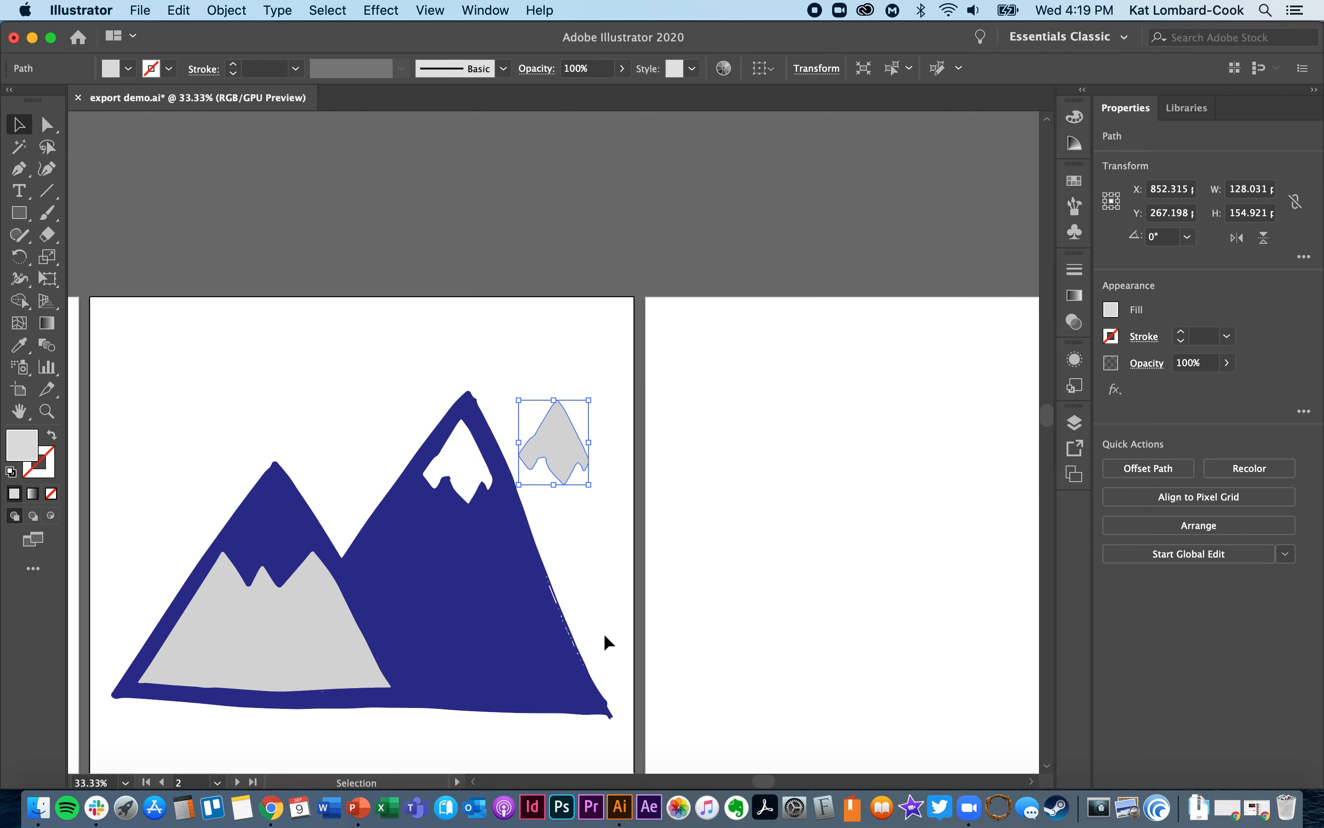
pyautogui.moveTo(303, 643); pyautogui.dragTo(276, 420)
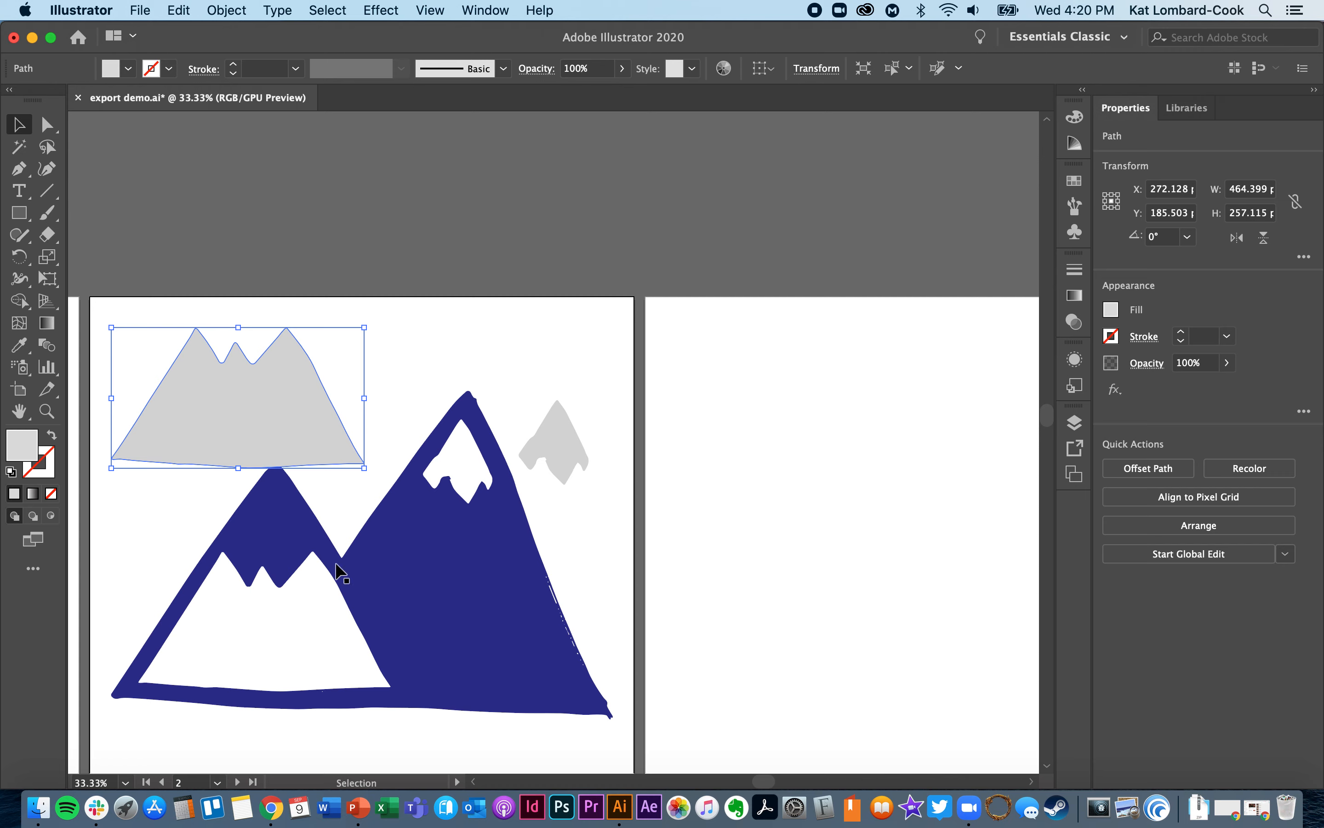
pyautogui.click(470, 663)
pyautogui.moveTo(471, 663)
pyautogui.mouseDown()
pyautogui.moveTo(496, 711)
pyautogui.moveTo(492, 666)
pyautogui.moveTo(476, 683)
pyautogui.mouseUp()
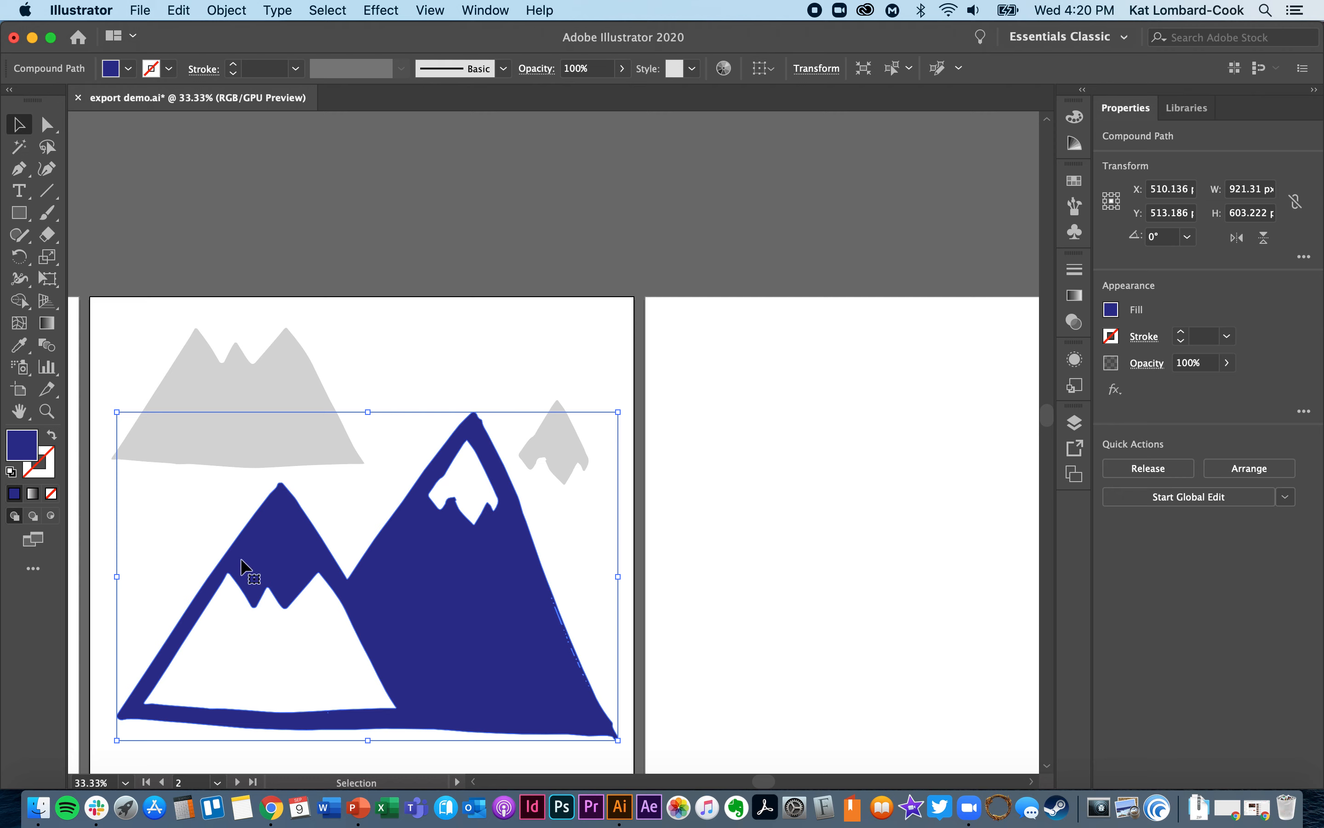
# - Draw a rectangle about 890 by 439 px over the mountains, filled with magenta bf3cc6, and send it to the back
pyautogui.click(20, 216)
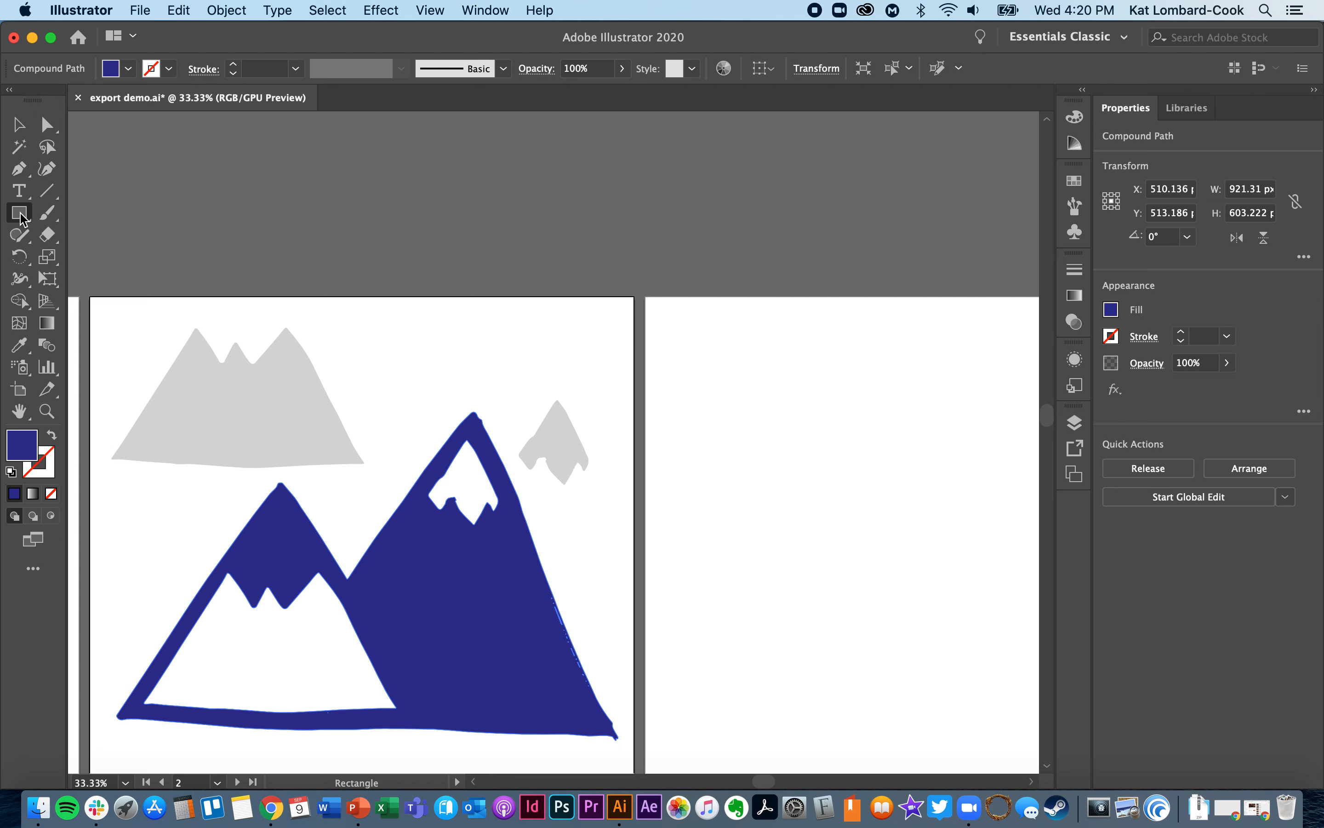
pyautogui.moveTo(141, 516); pyautogui.dragTo(625, 756)
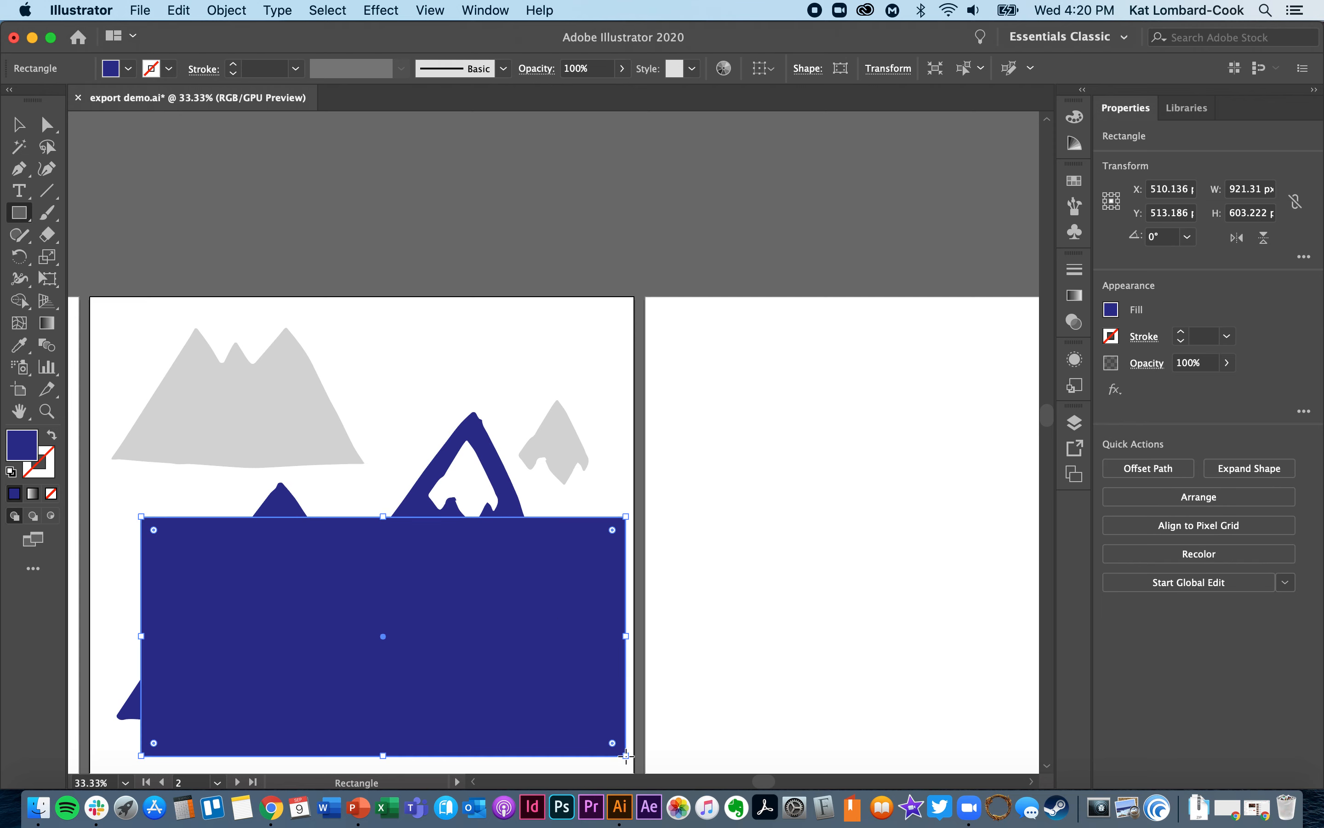
pyautogui.doubleClick(22, 450)
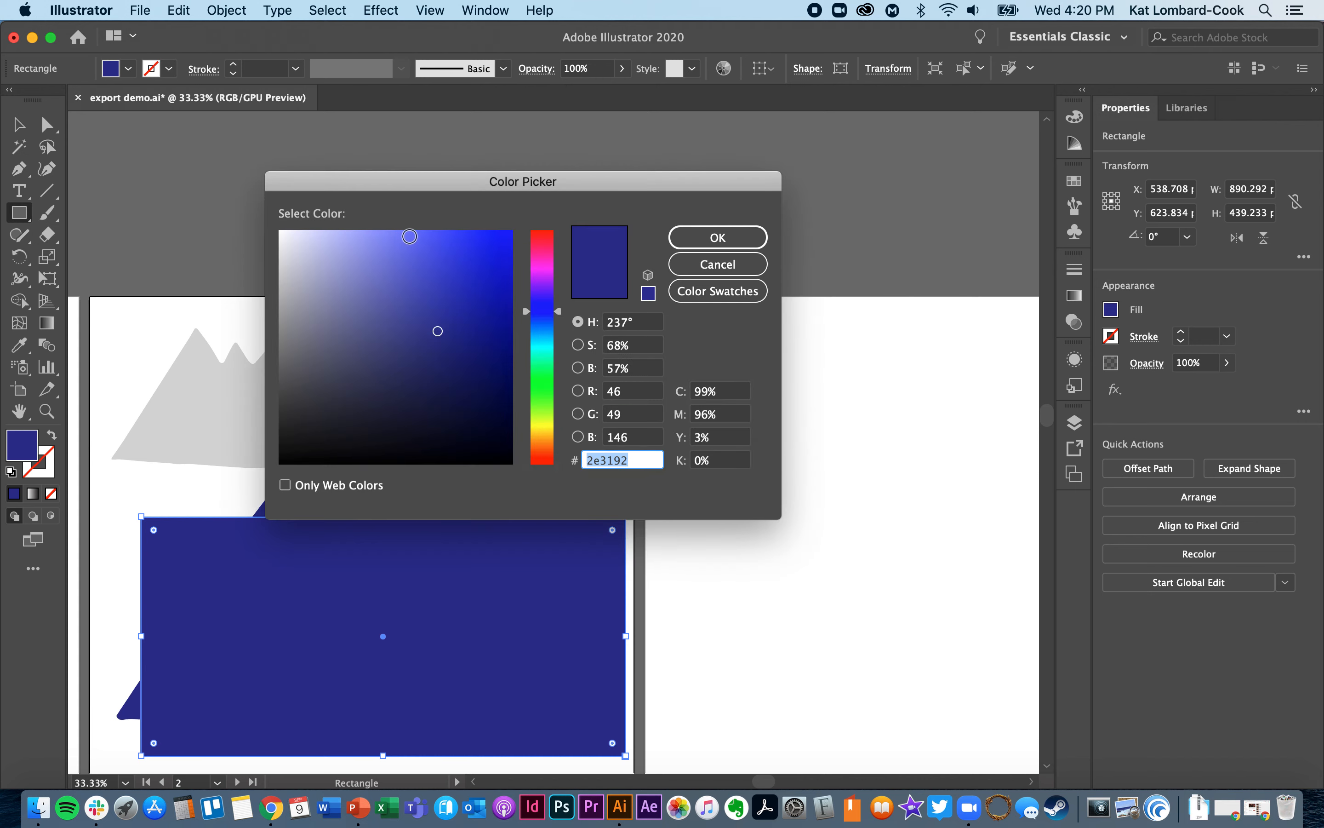
pyautogui.moveTo(549, 313); pyautogui.dragTo(547, 272)
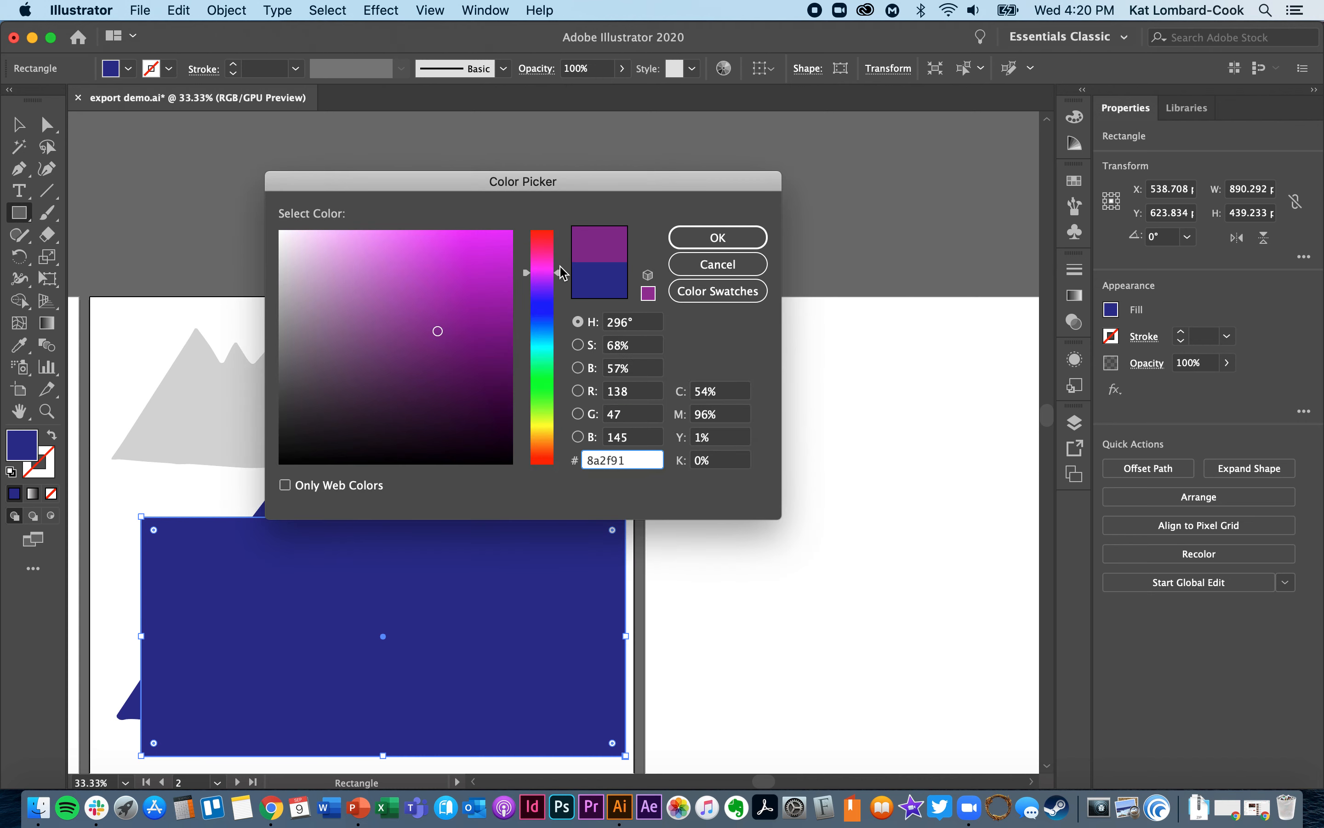
pyautogui.click(443, 282)
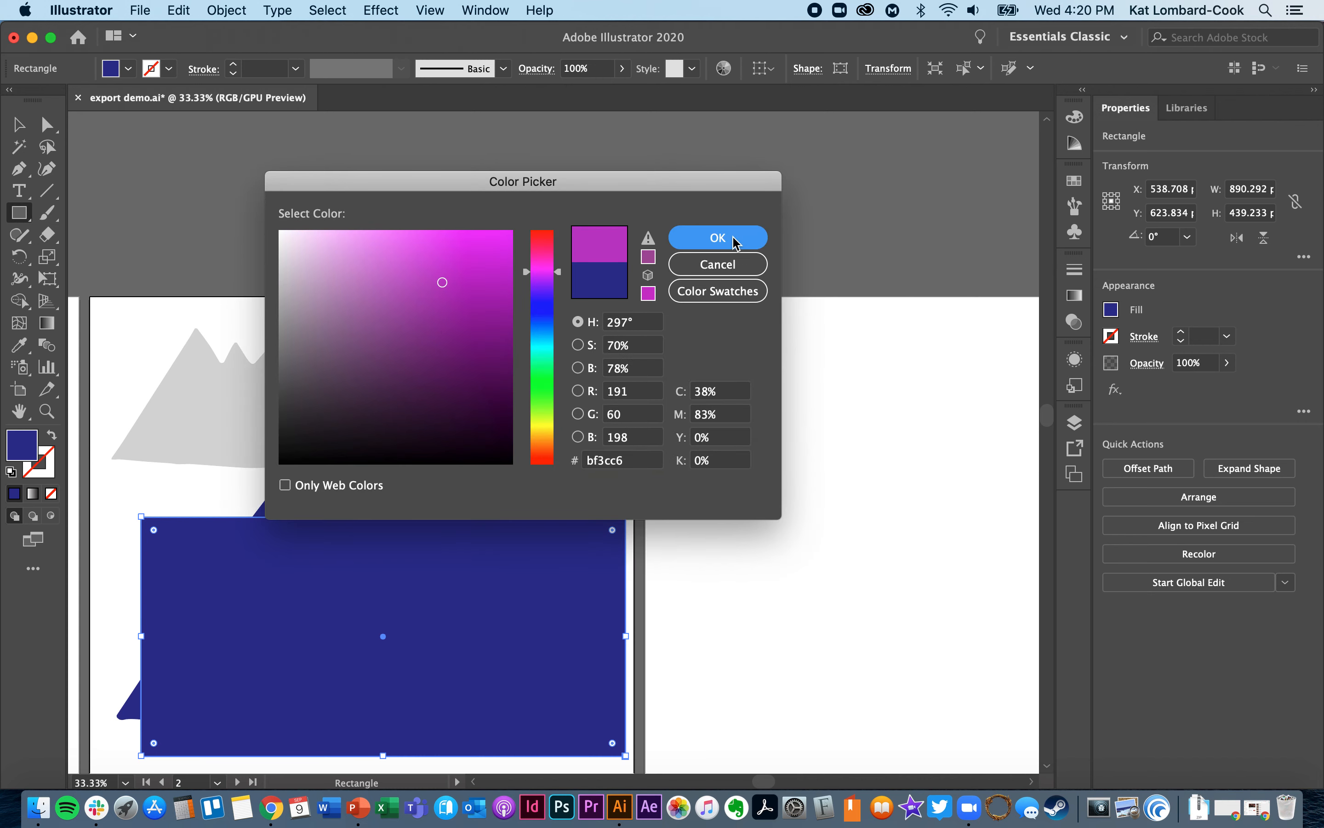
pyautogui.click(717, 237)
pyautogui.click(20, 126)
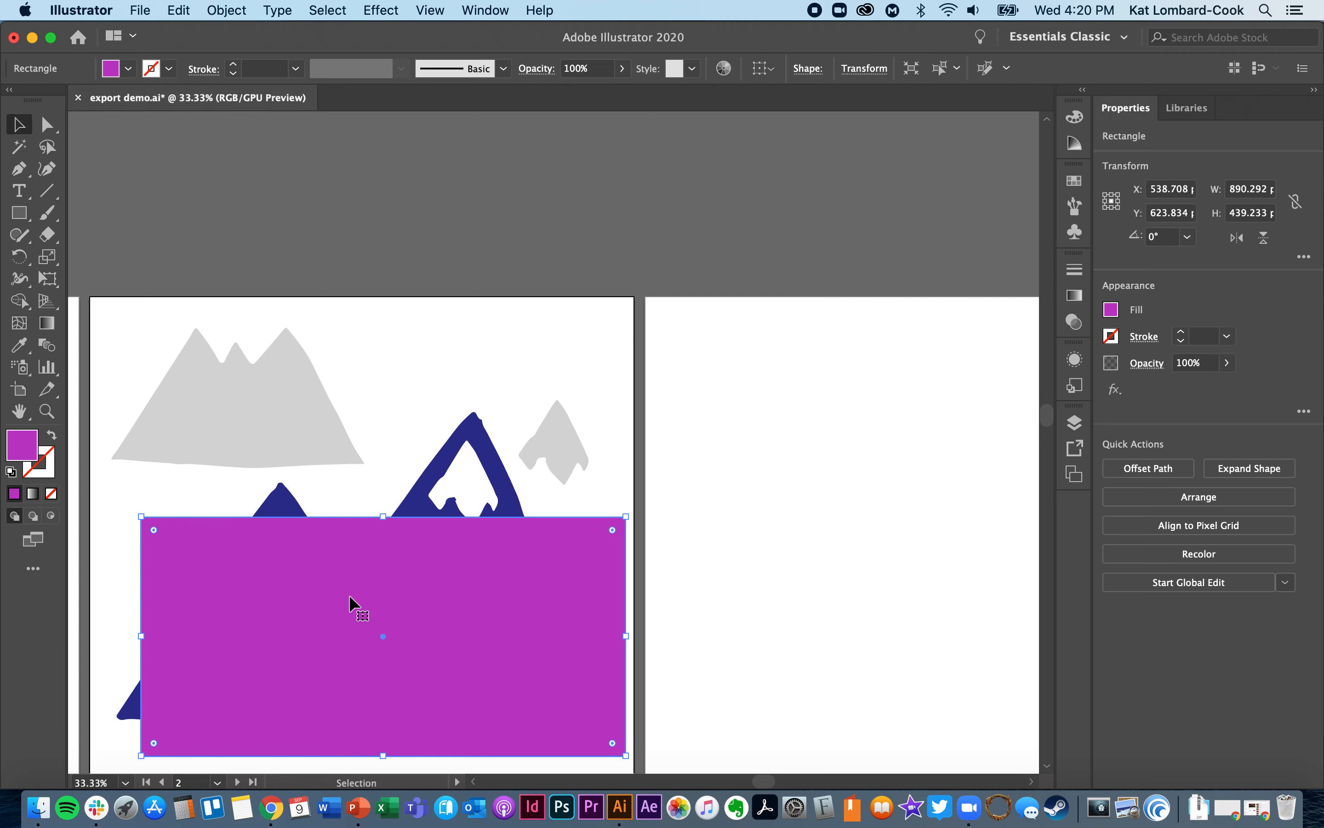
pyautogui.press('super+shift+bracketleft')
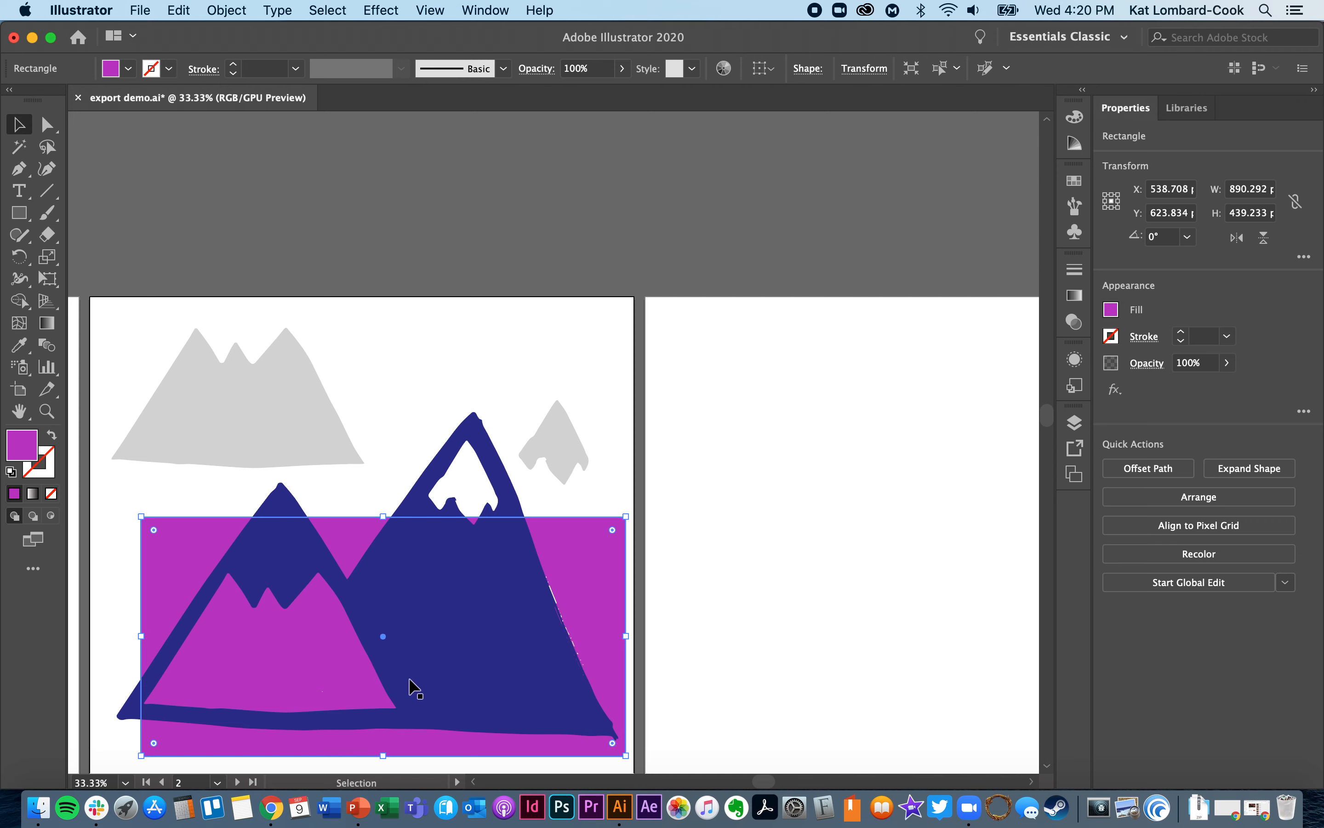
# - Shift the blue mountains slightly down and right over the magenta rectangle, and delete the rectangle
pyautogui.click(426, 627)
pyautogui.moveTo(464, 600)
pyautogui.mouseDown()
pyautogui.moveTo(457, 653)
pyautogui.moveTo(474, 694)
pyautogui.moveTo(495, 473)
pyautogui.moveTo(481, 616)
pyautogui.mouseUp()
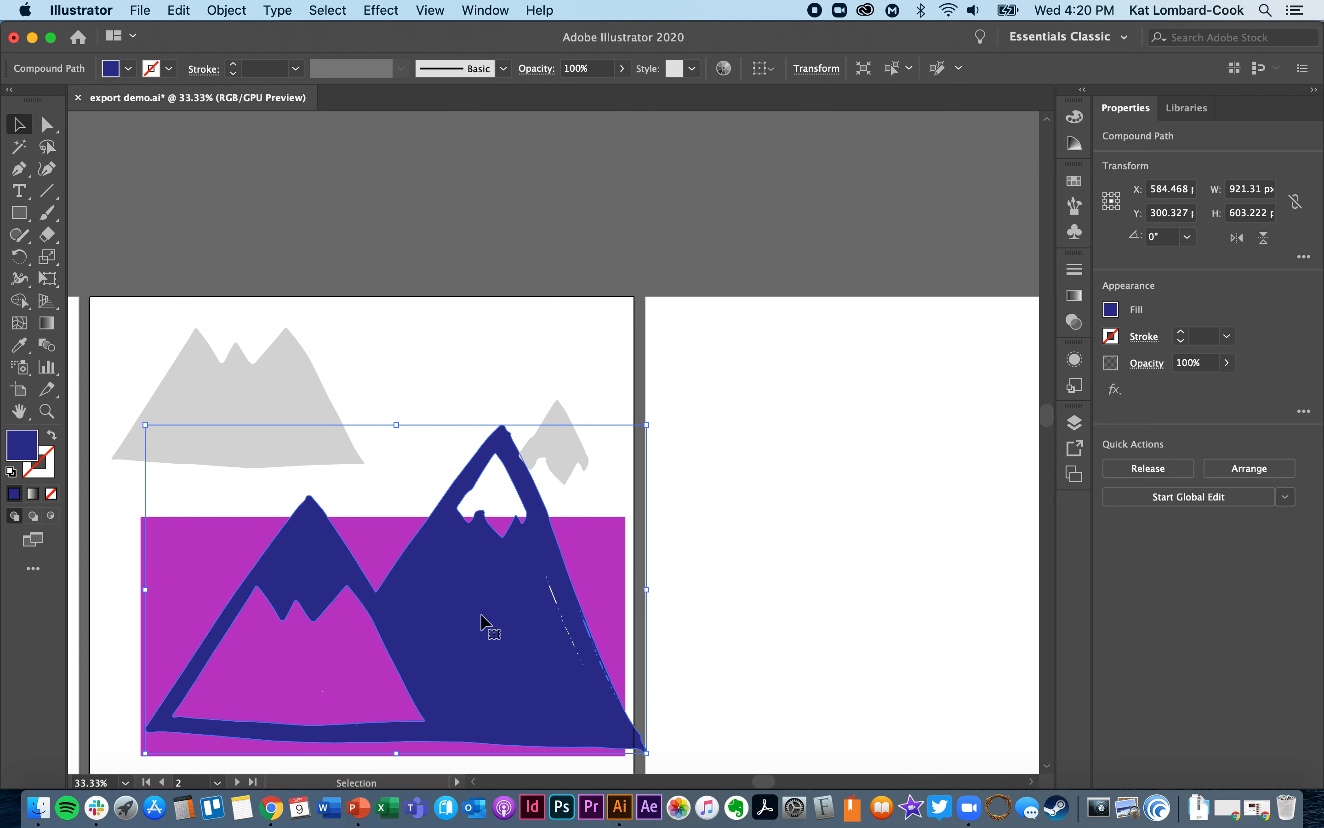
pyautogui.click(591, 571)
pyautogui.press('Delete')
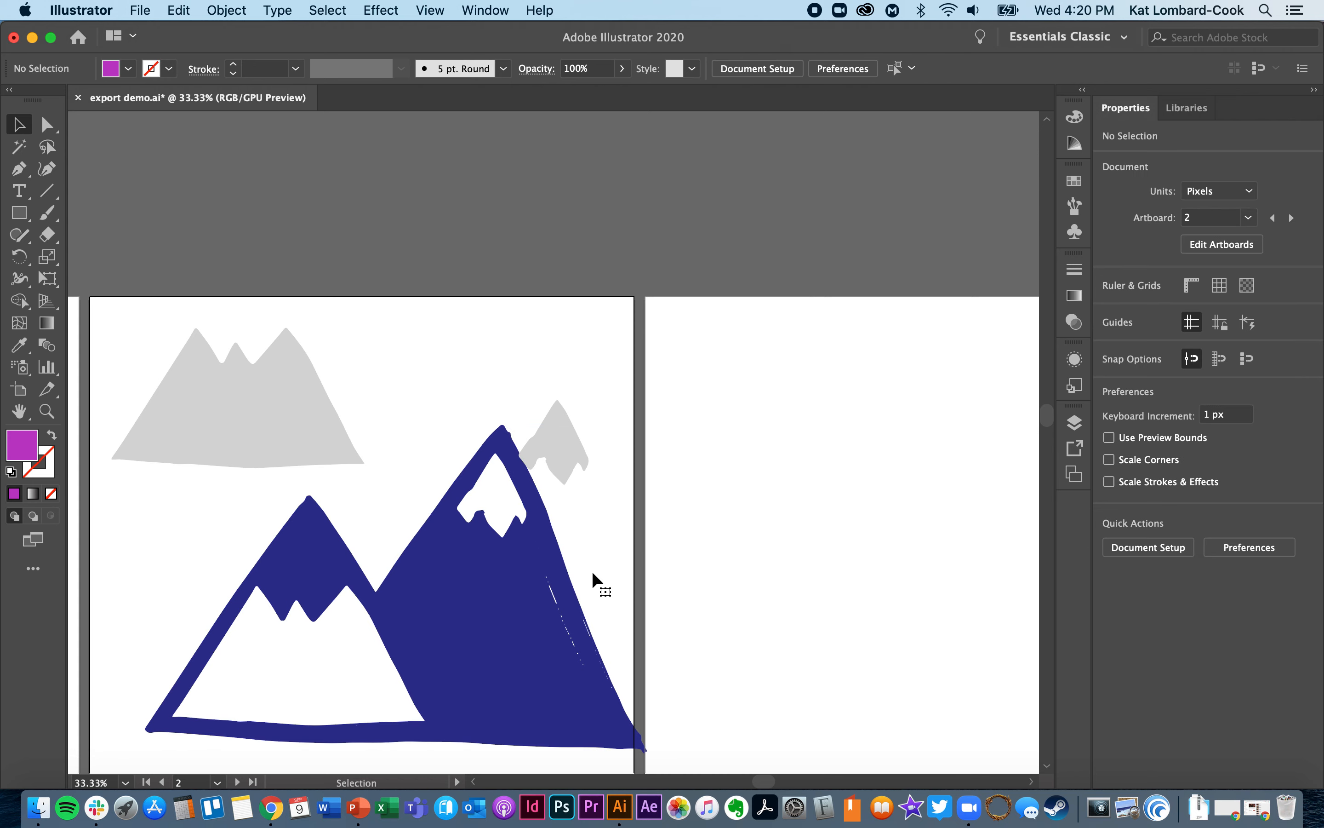
# - Select the two grey shapes one after the other, and finish with the blue mountain compound path selected
pyautogui.click(482, 651)
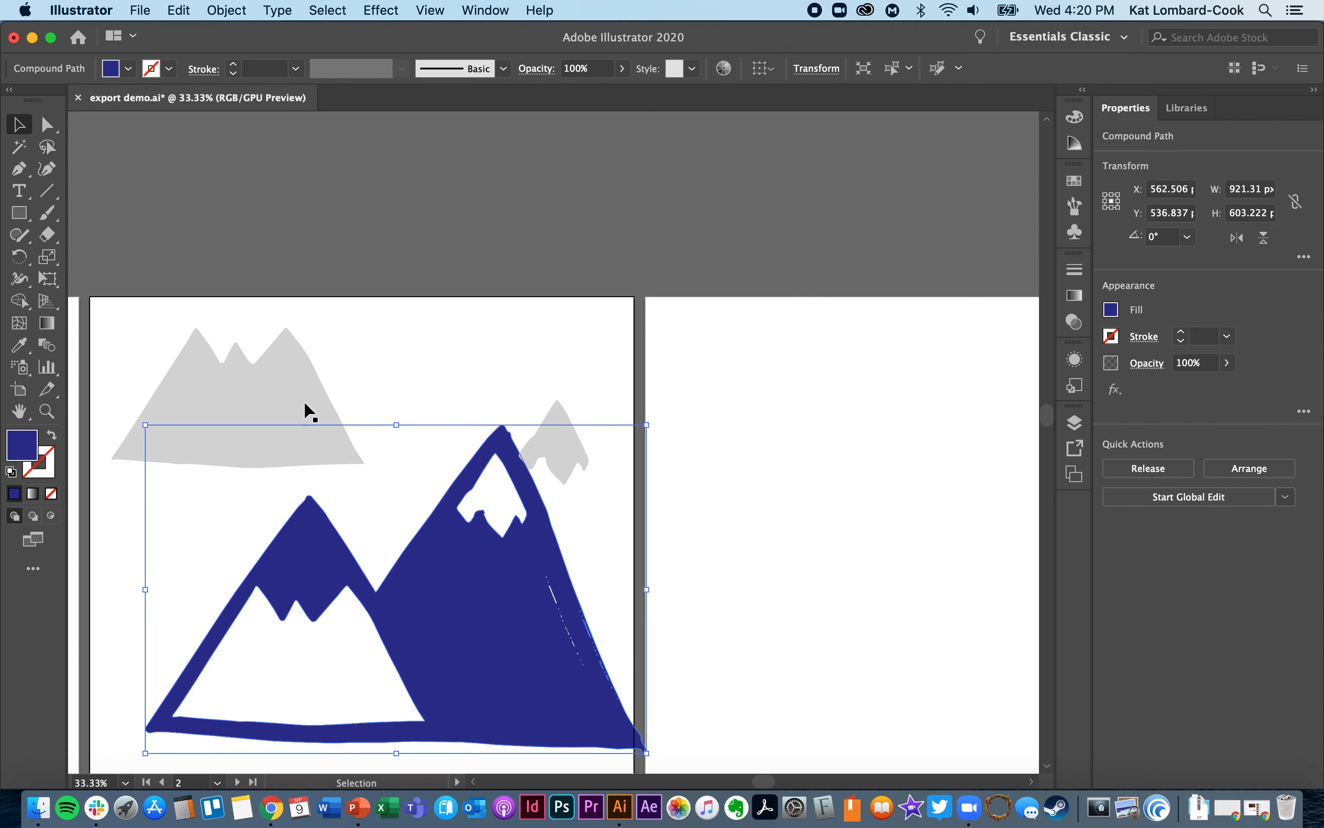
pyautogui.click(280, 382)
pyautogui.click(564, 432)
pyautogui.click(487, 655)
# - Release the blue mountain compound path into separate shapes, and select the smaller mountain's inner shape and the outer silhouette individually
pyautogui.click(1163, 468)
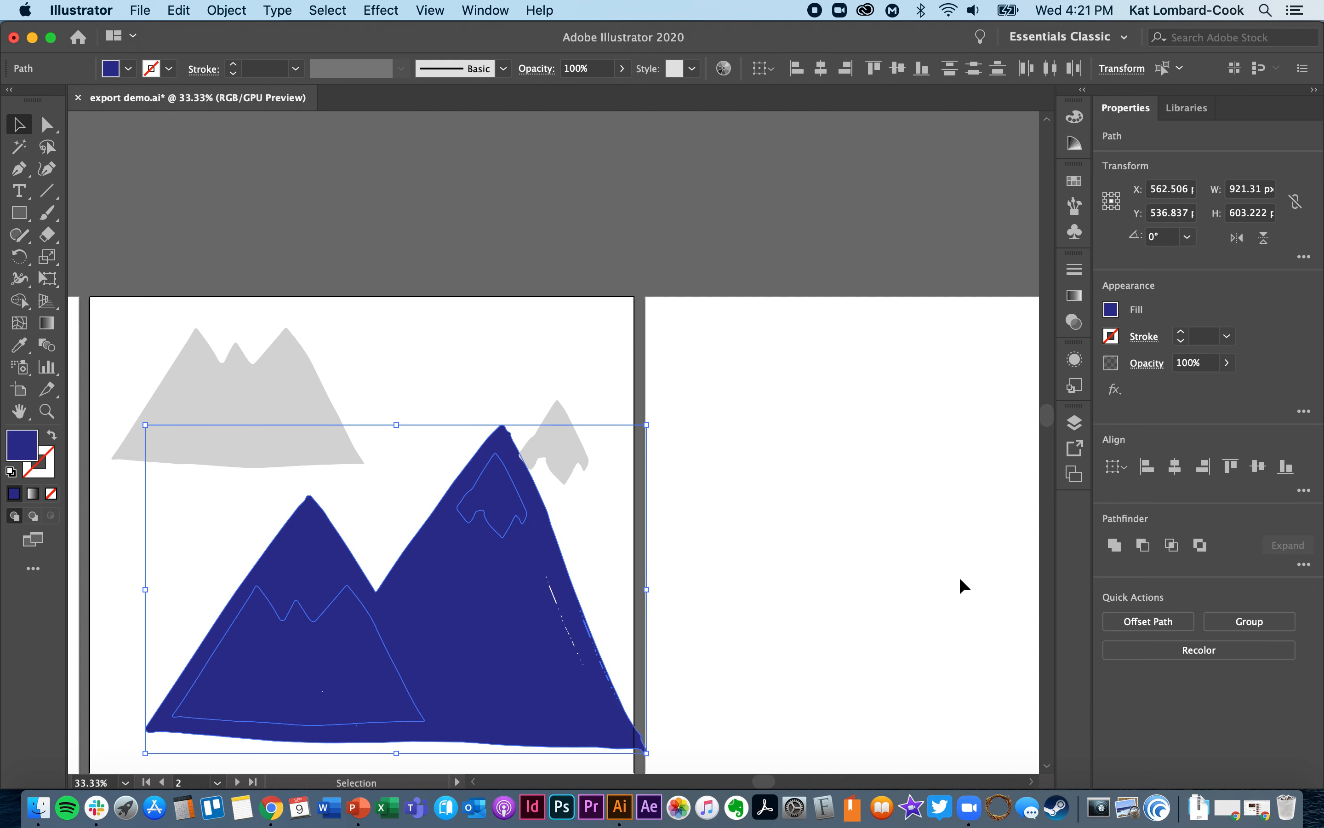
pyautogui.click(742, 668)
pyautogui.click(323, 678)
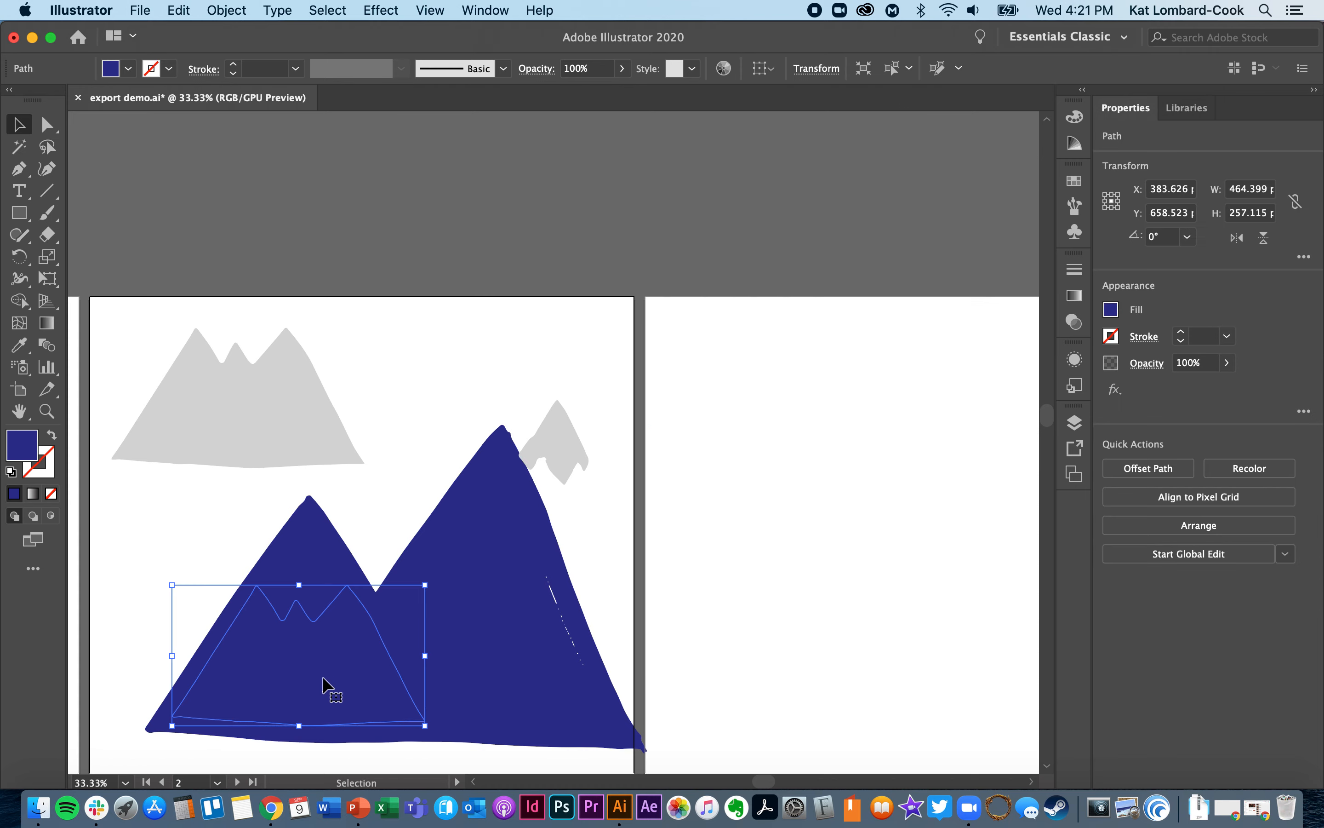
pyautogui.click(323, 558)
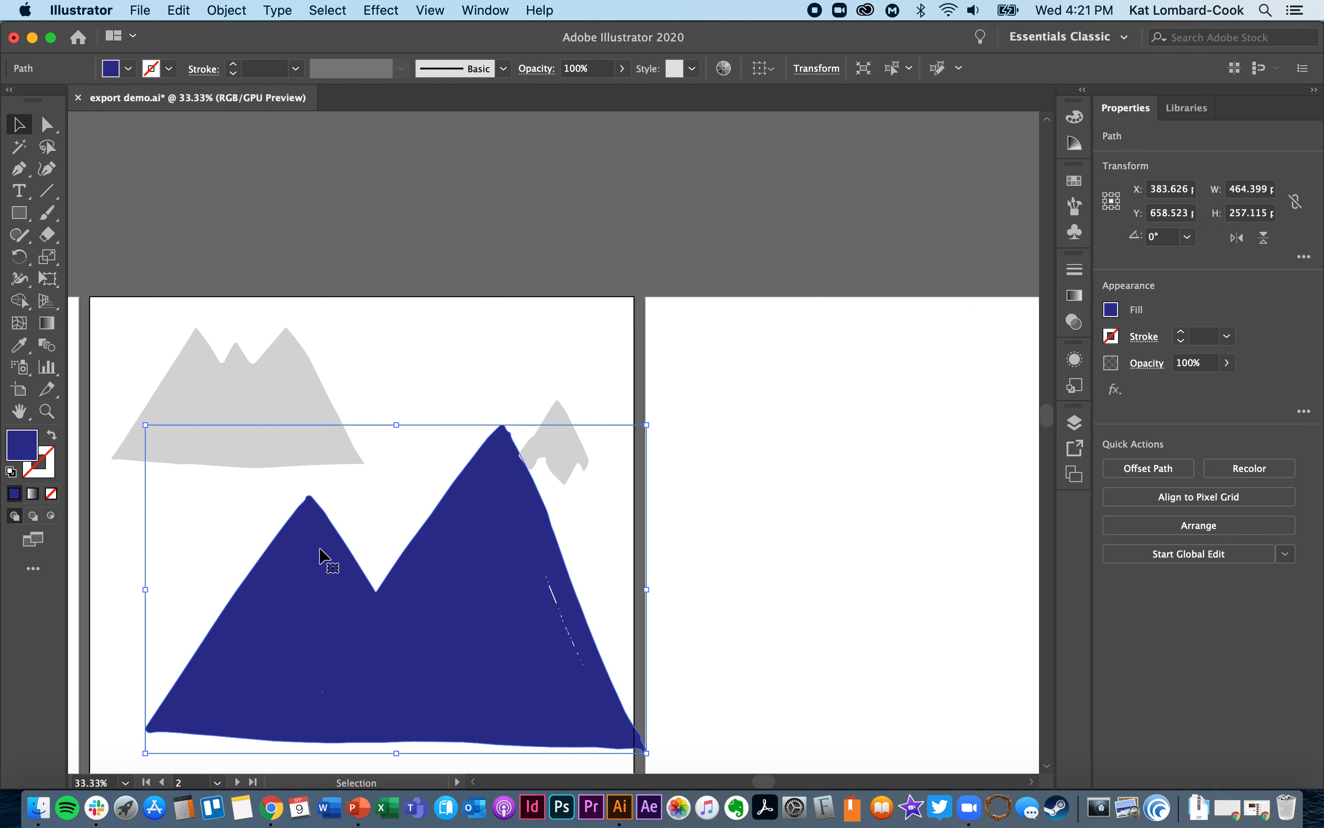
pyautogui.click(301, 637)
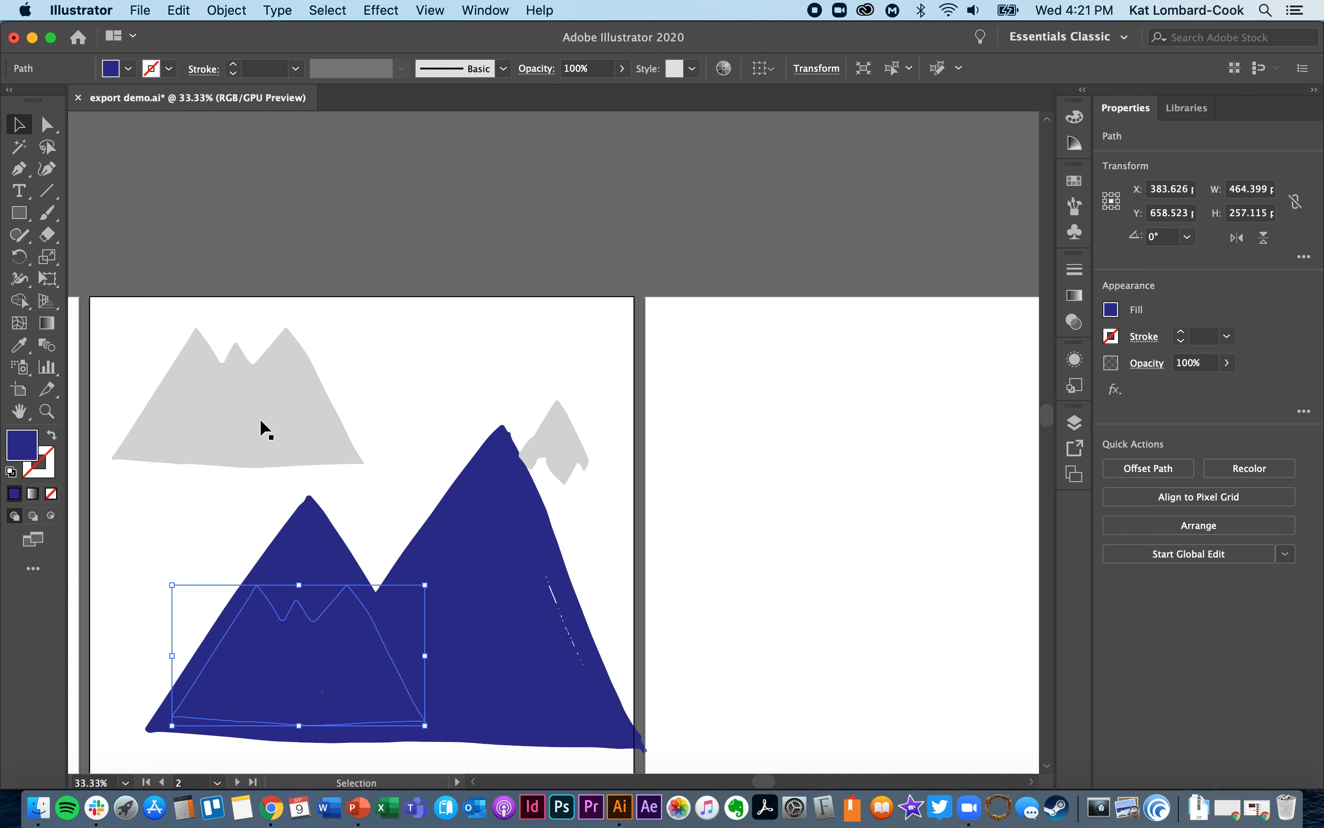
# - Fill the larger mountain's snowcap shape with the light grey sampled from the loose grey snowcap, and delete that loose duplicate
pyautogui.click(494, 526)
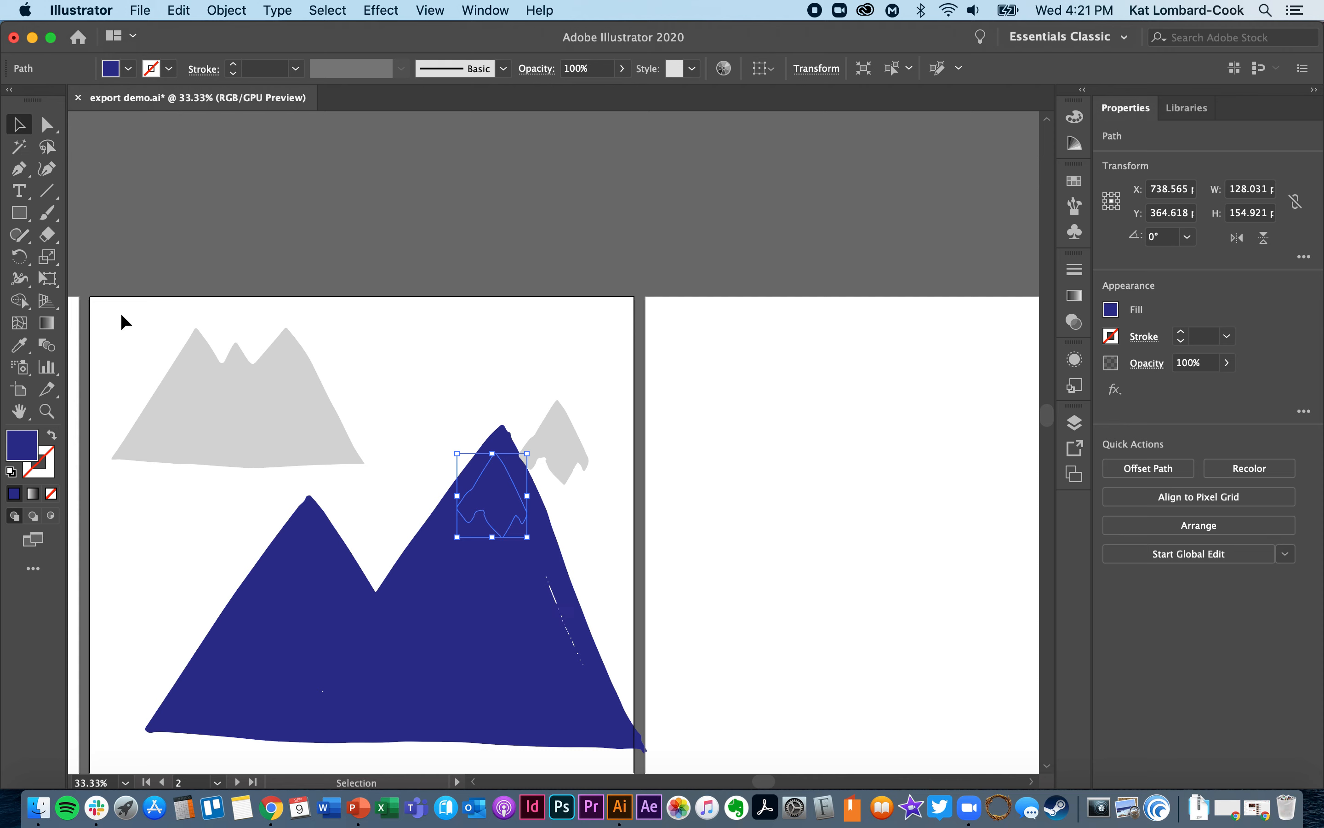
pyautogui.click(24, 350)
pyautogui.click(568, 446)
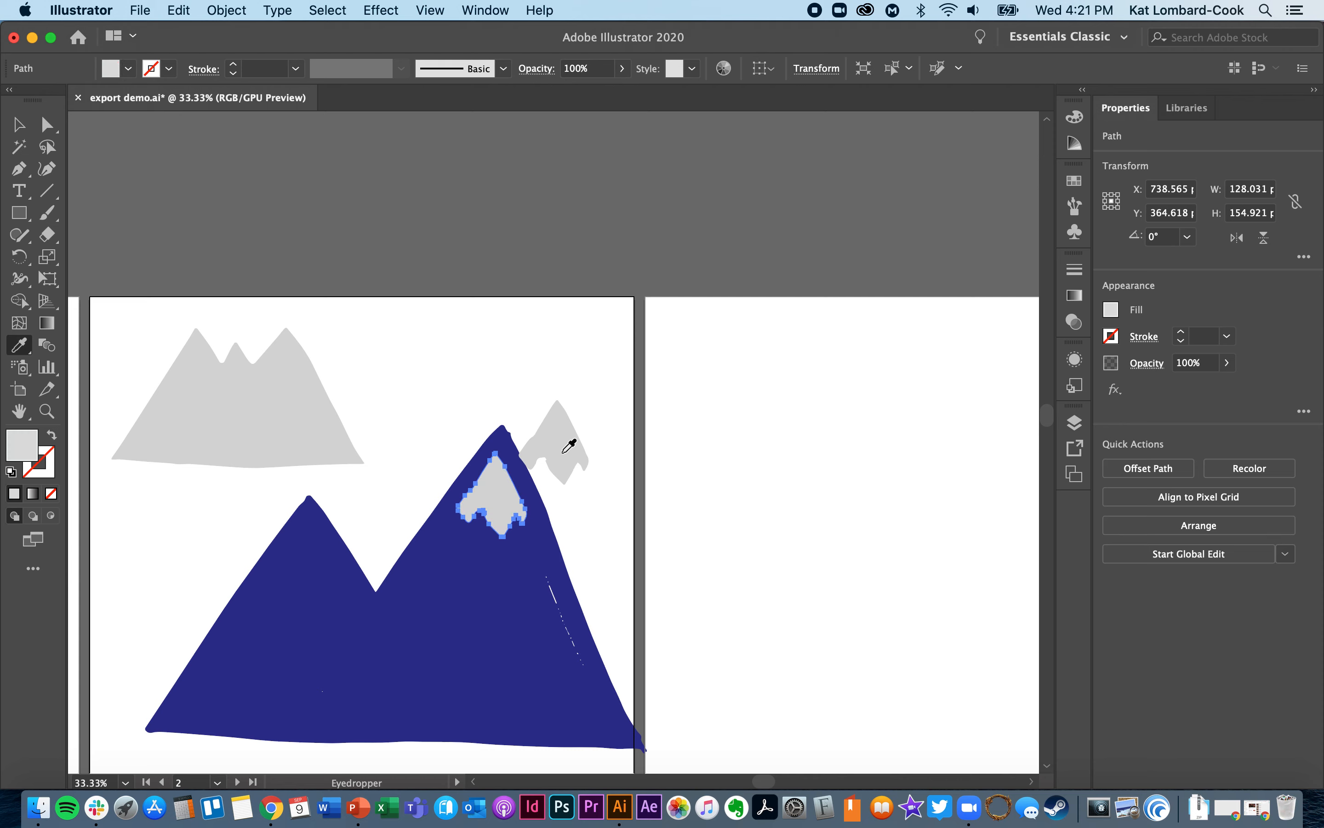
pyautogui.click(19, 124)
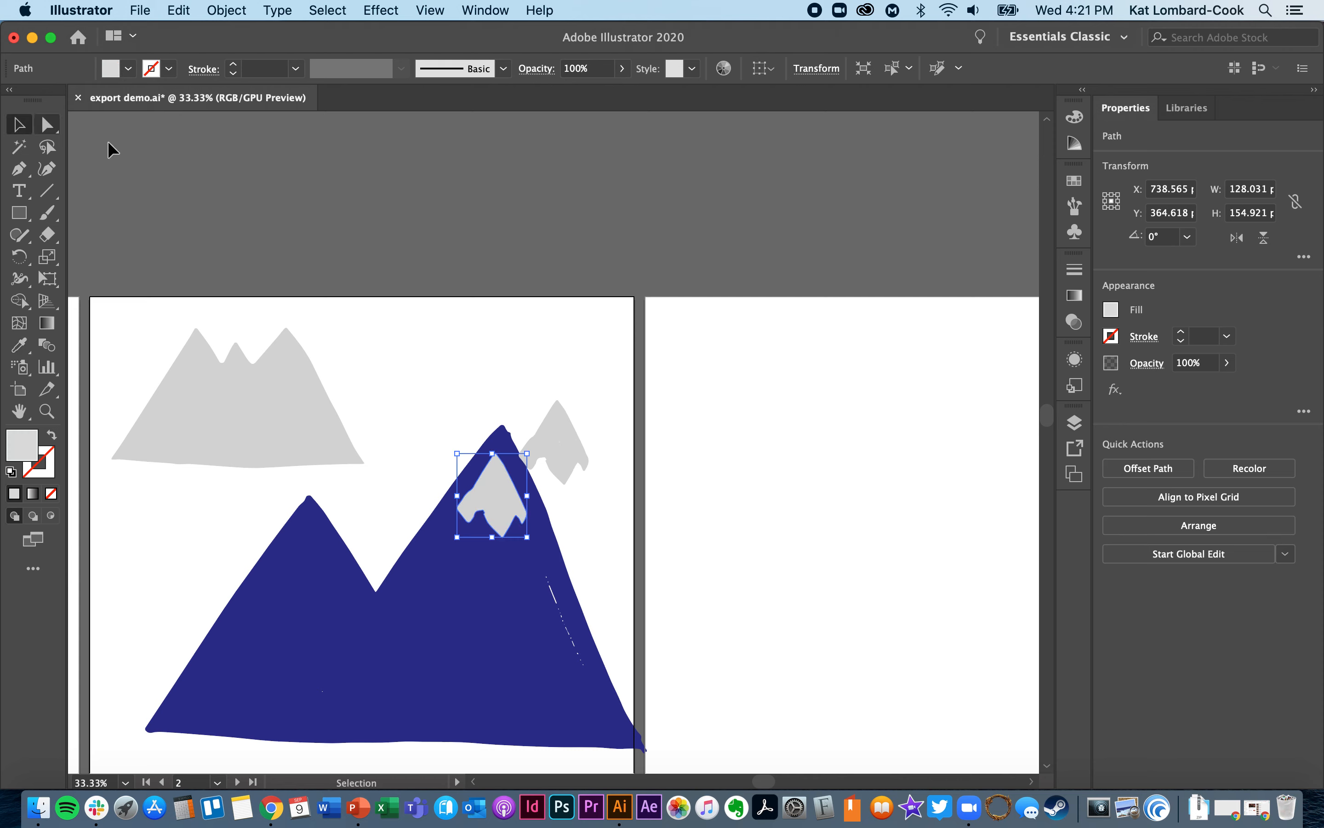
pyautogui.click(559, 437)
pyautogui.press('Delete')
# - Fill the smaller mountain's inner shape with the light grey sampled from its loose grey copy, and delete that copy
pyautogui.click(308, 679)
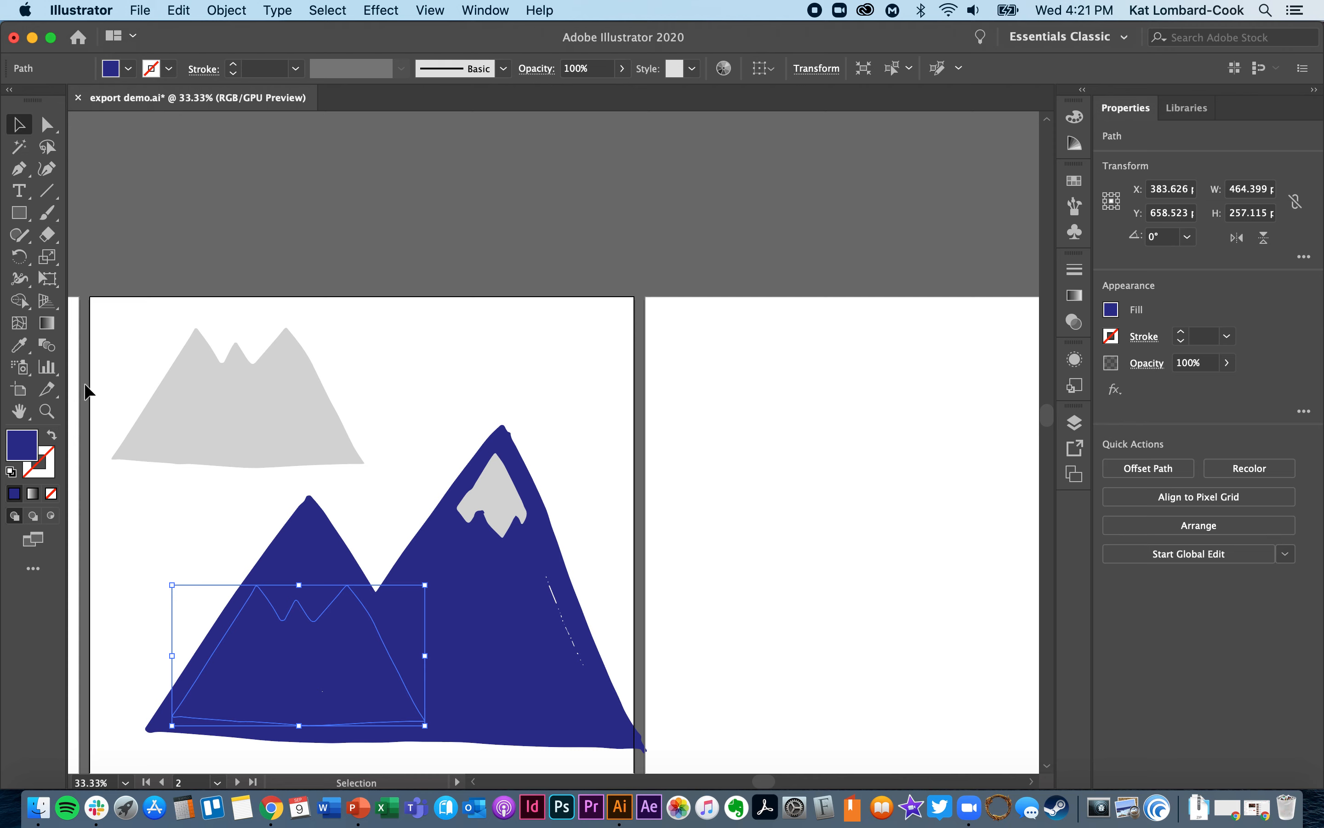
pyautogui.click(20, 344)
pyautogui.click(225, 408)
pyautogui.click(31, 122)
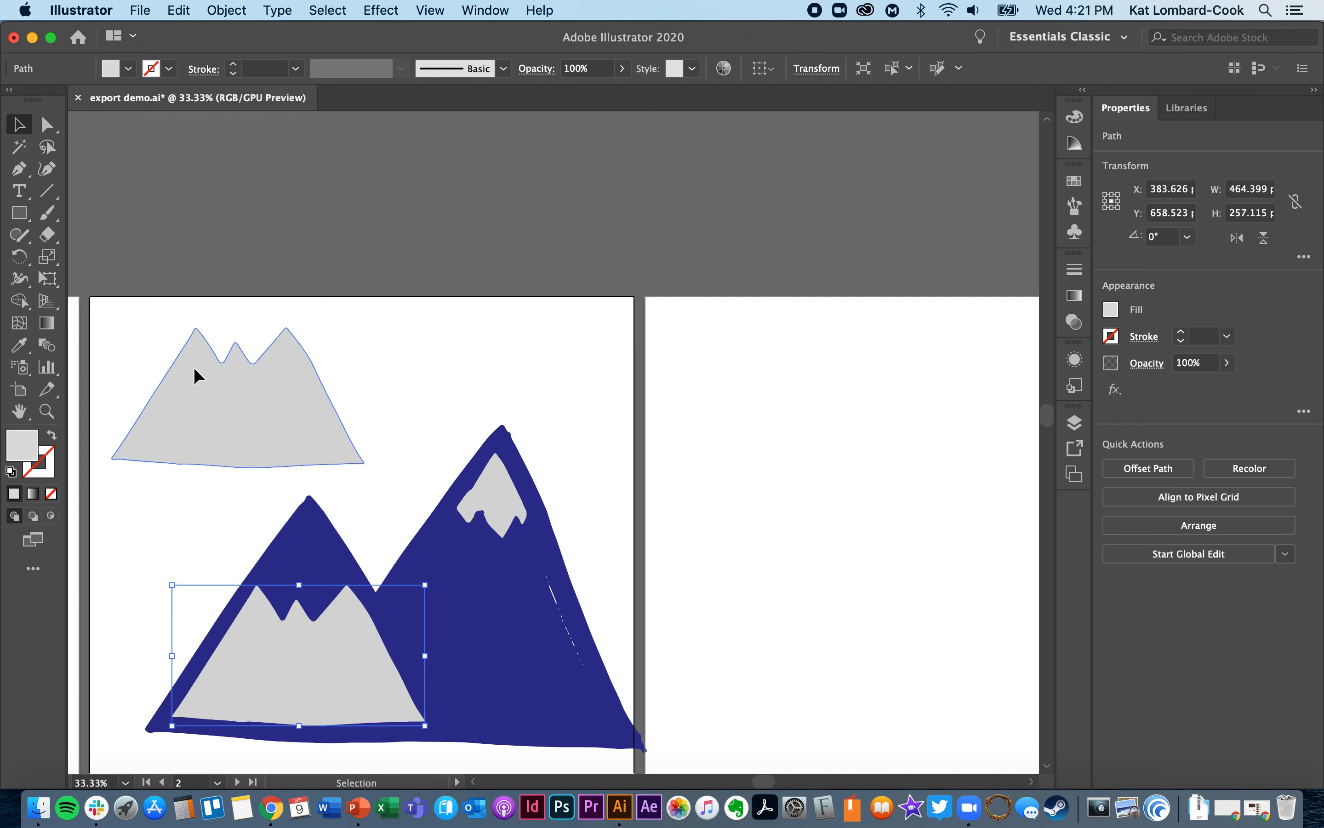
pyautogui.click(195, 377)
pyautogui.press('Delete')
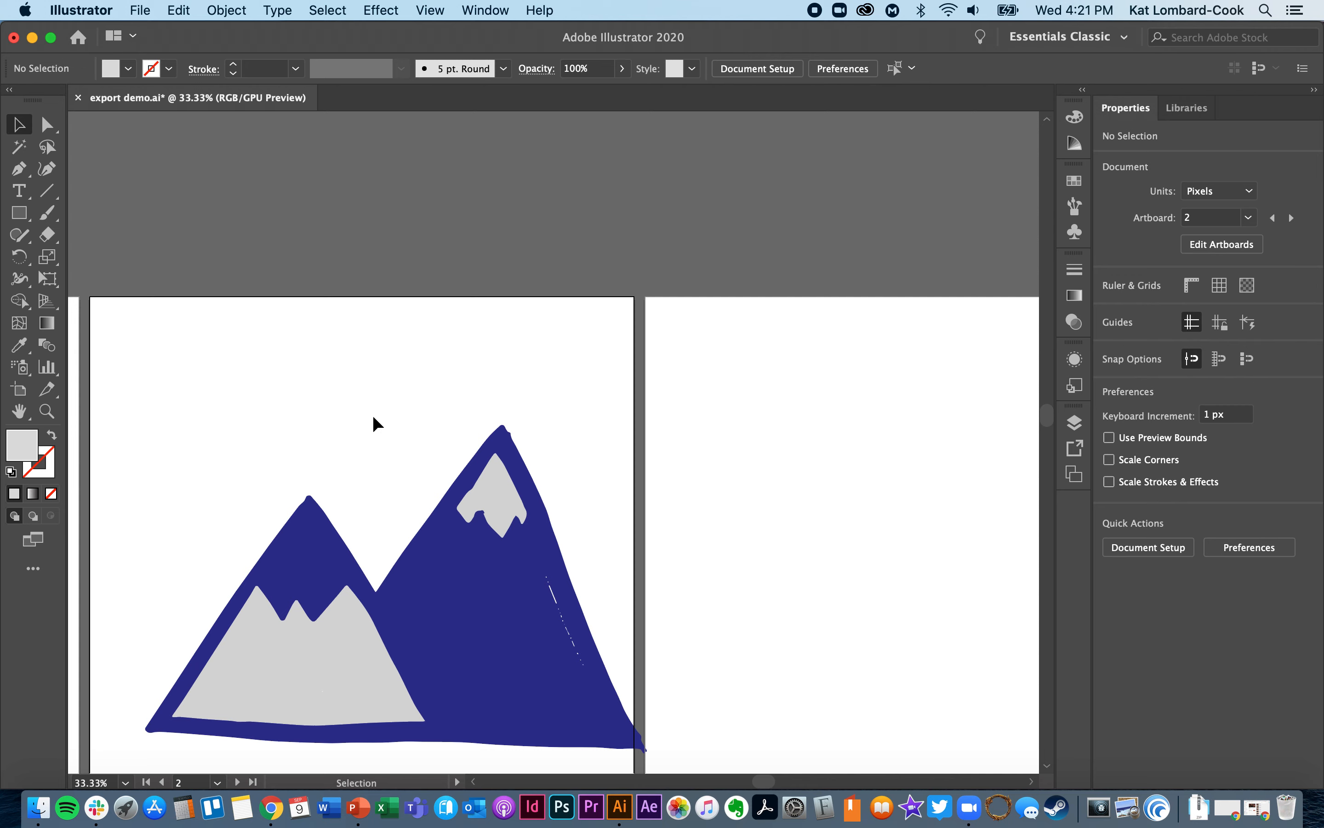
# - Select all the mountain artwork, move it up and left so it sits fully inside the artboard, and deselect it
pyautogui.scroll(-5, 372, 414)
pyautogui.moveTo(241, 287); pyautogui.dragTo(703, 690)
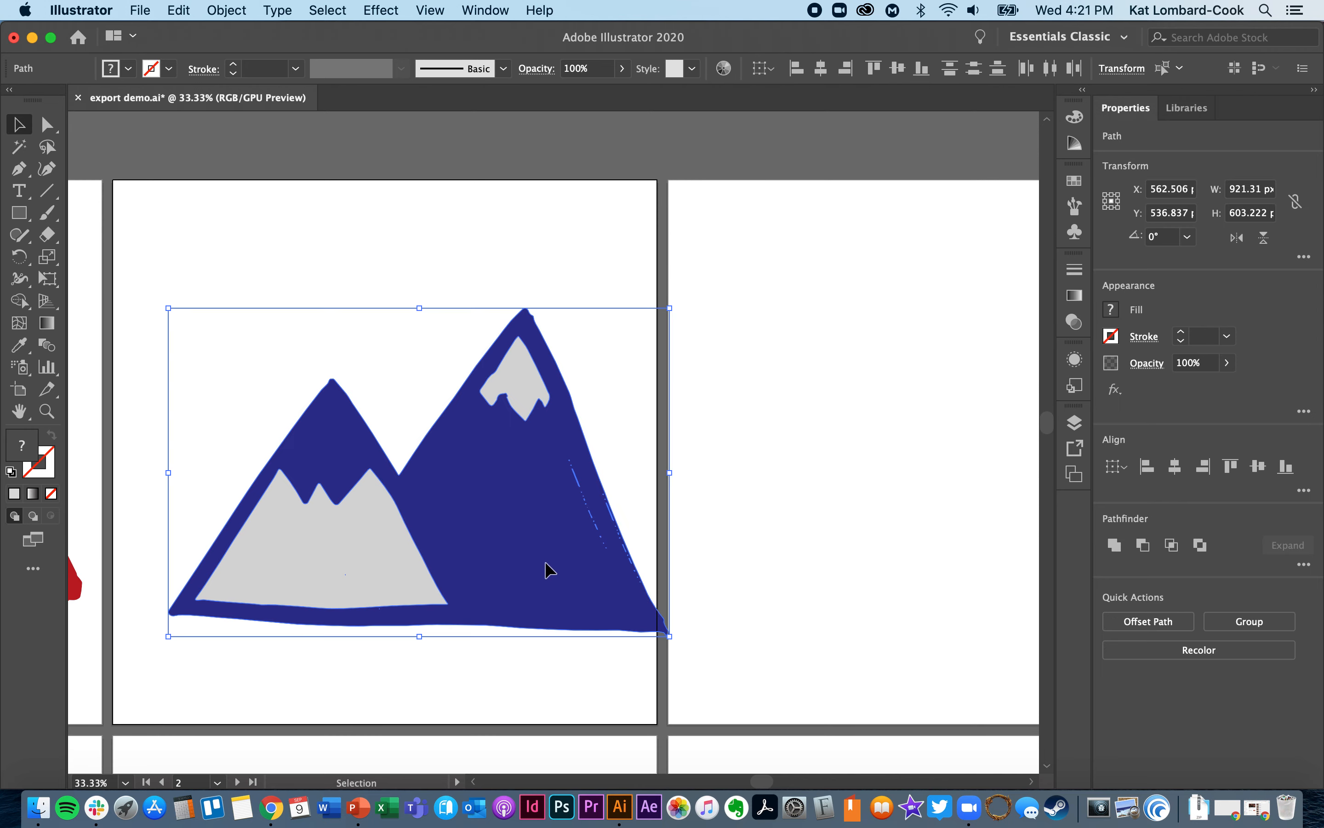
pyautogui.moveTo(544, 567); pyautogui.dragTo(517, 506)
pyautogui.click(564, 676)
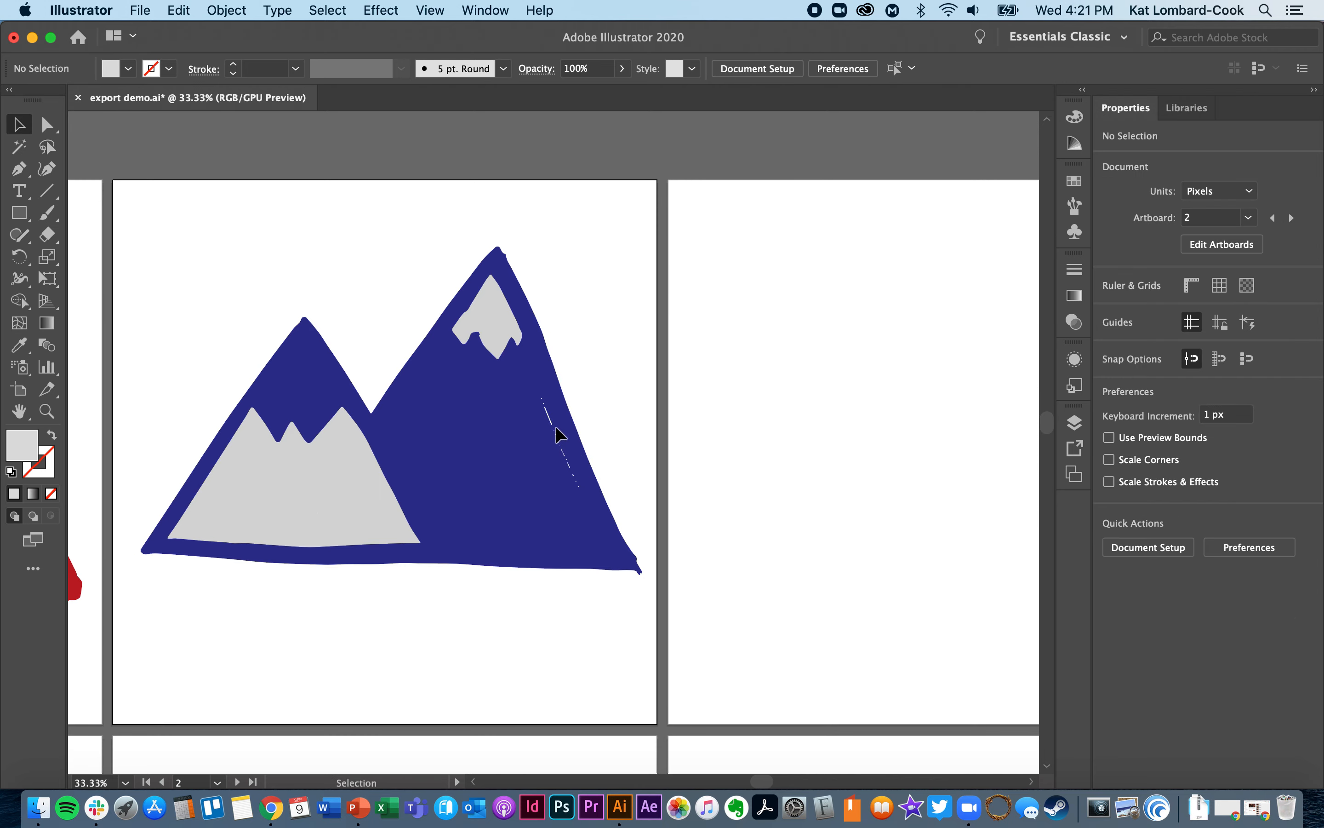
# - Delete the long white sliver on the larger mountain's right slope and the two white specks above it
pyautogui.click(552, 426)
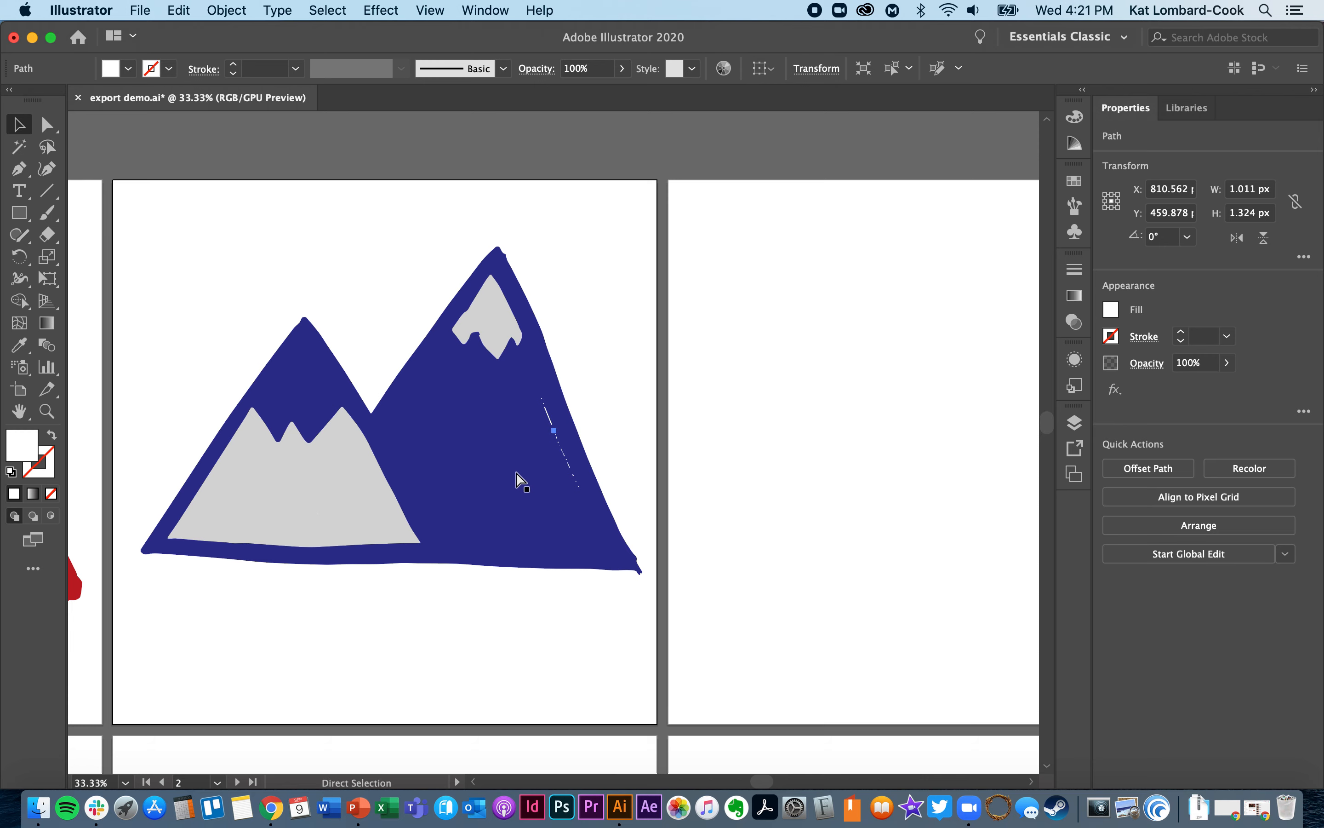
pyautogui.press('super+equal')
pyautogui.press('super+equal')
pyautogui.press('super+equal')
pyautogui.press('super+equal')
pyautogui.press('super+equal')
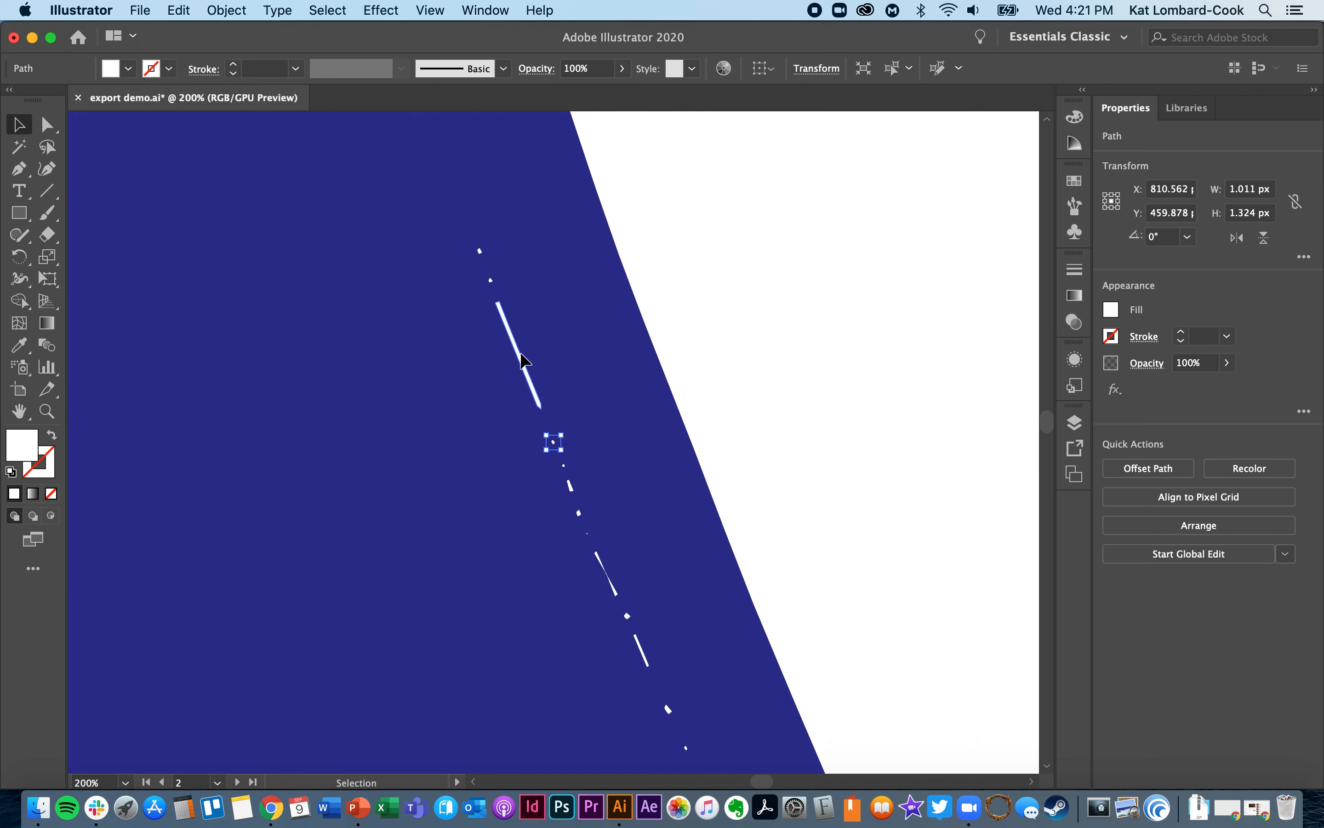
pyautogui.click(525, 370)
pyautogui.press('Delete')
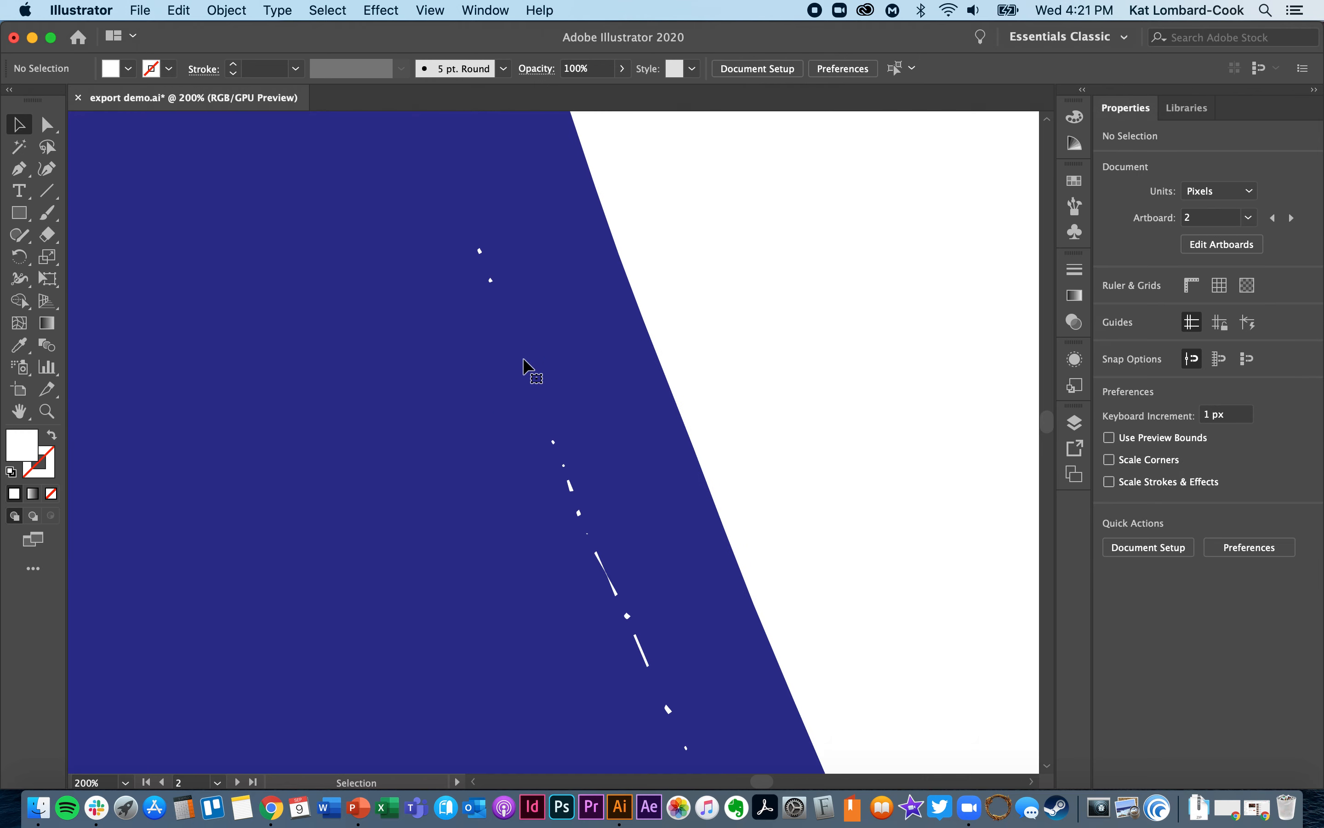
pyautogui.click(491, 281)
pyautogui.press('Delete')
pyautogui.click(480, 251)
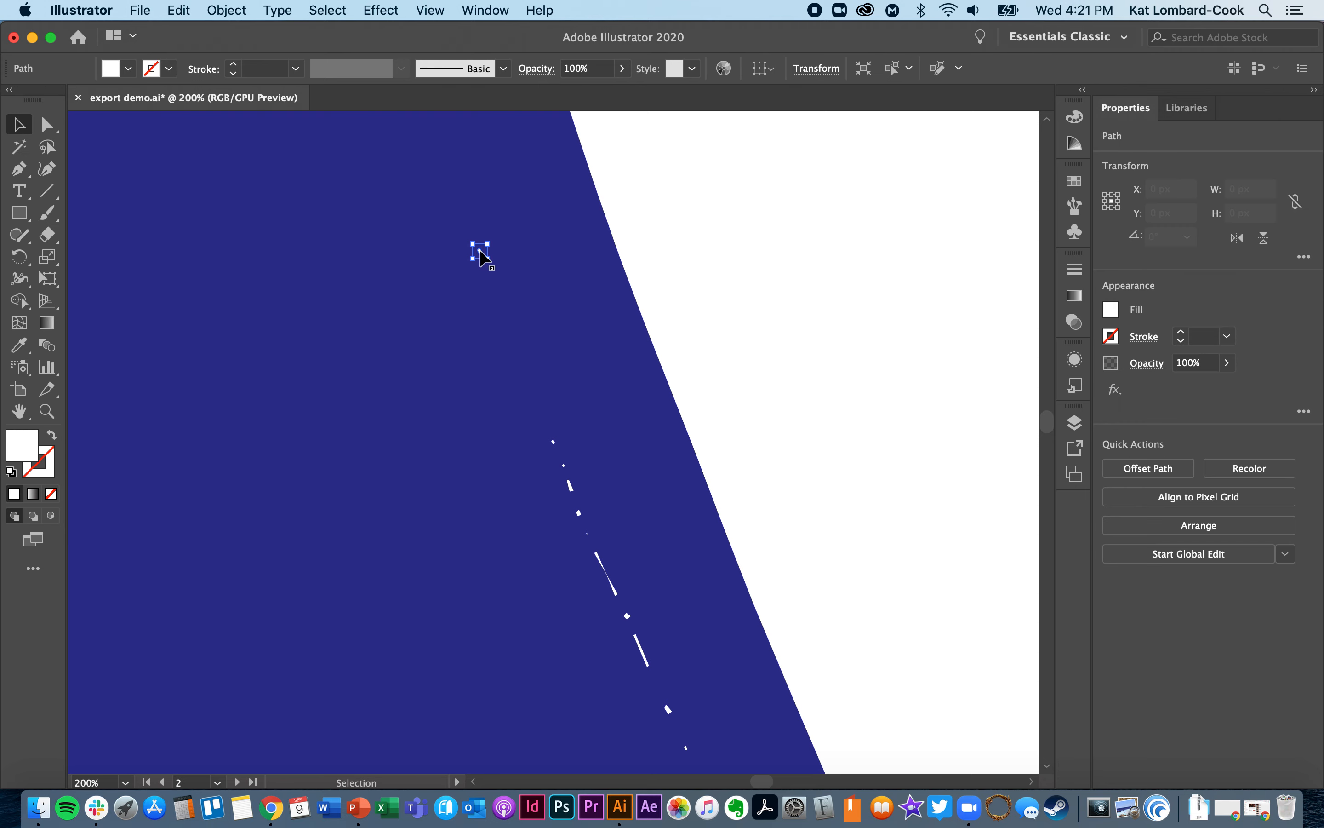
pyautogui.press('Delete')
# - Delete all the remaining white specks and stray outlines running down the larger mountain's right slope, keeping the blue mountain
pyautogui.click(552, 442)
pyautogui.press('Delete')
pyautogui.click(565, 467)
pyautogui.press('Delete')
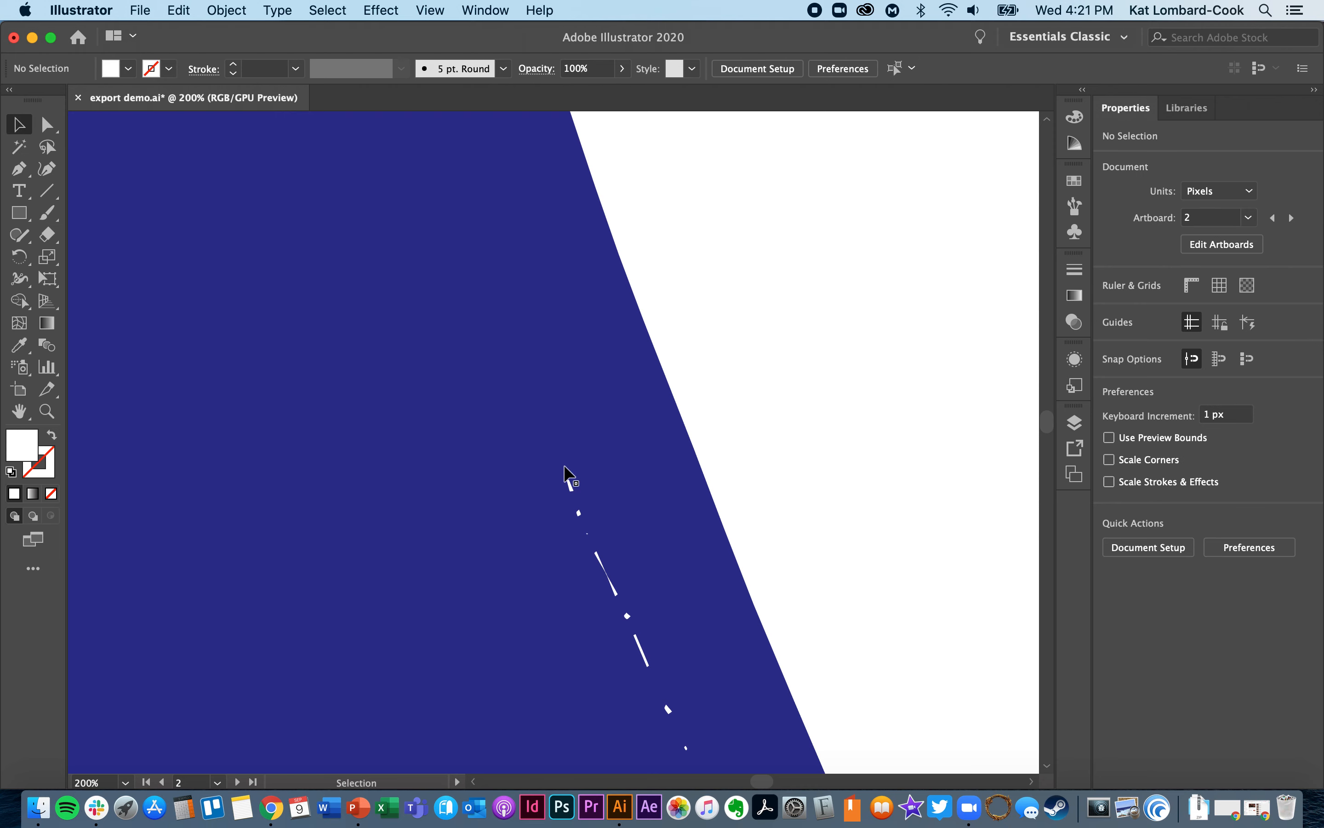
pyautogui.click(572, 487)
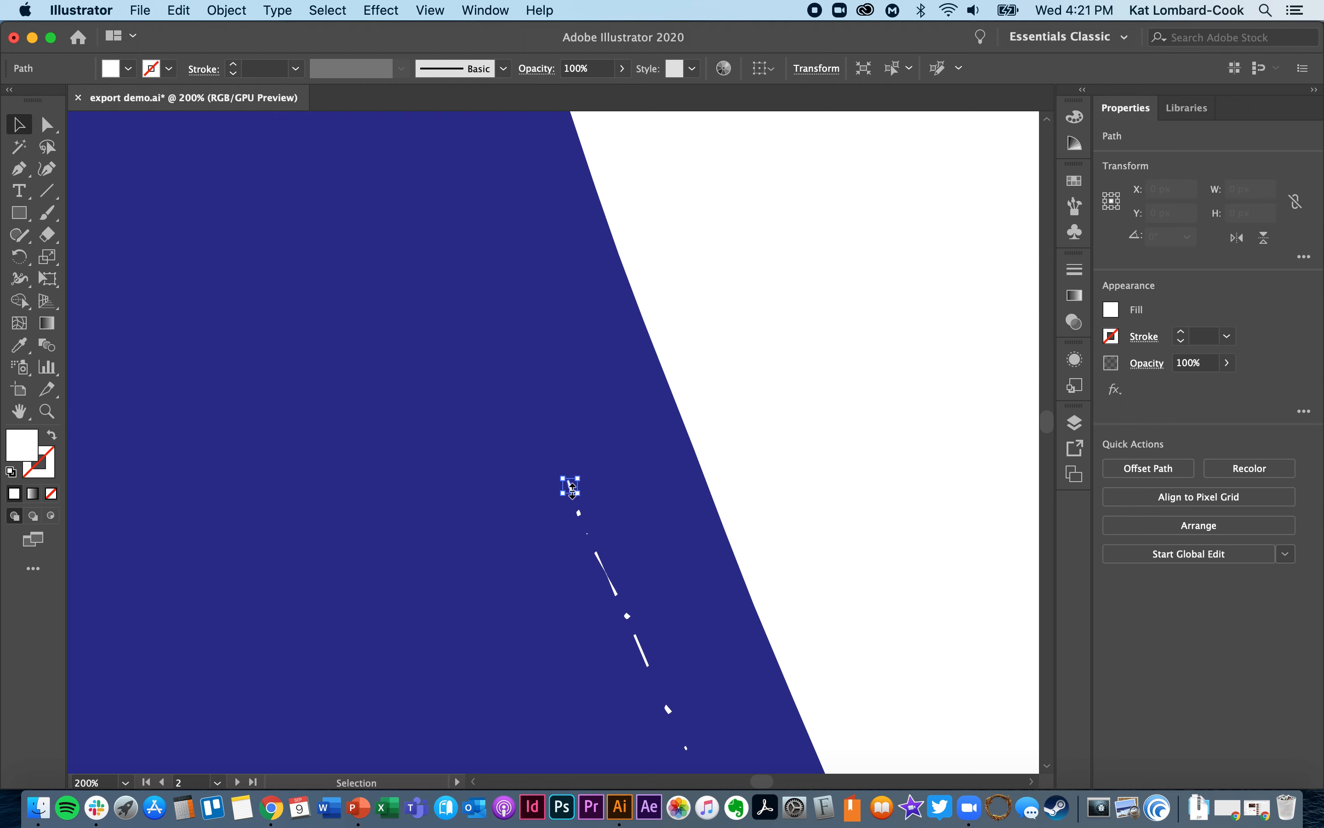
pyautogui.click(579, 515)
pyautogui.click(579, 523)
pyautogui.scroll(-5, 580, 520)
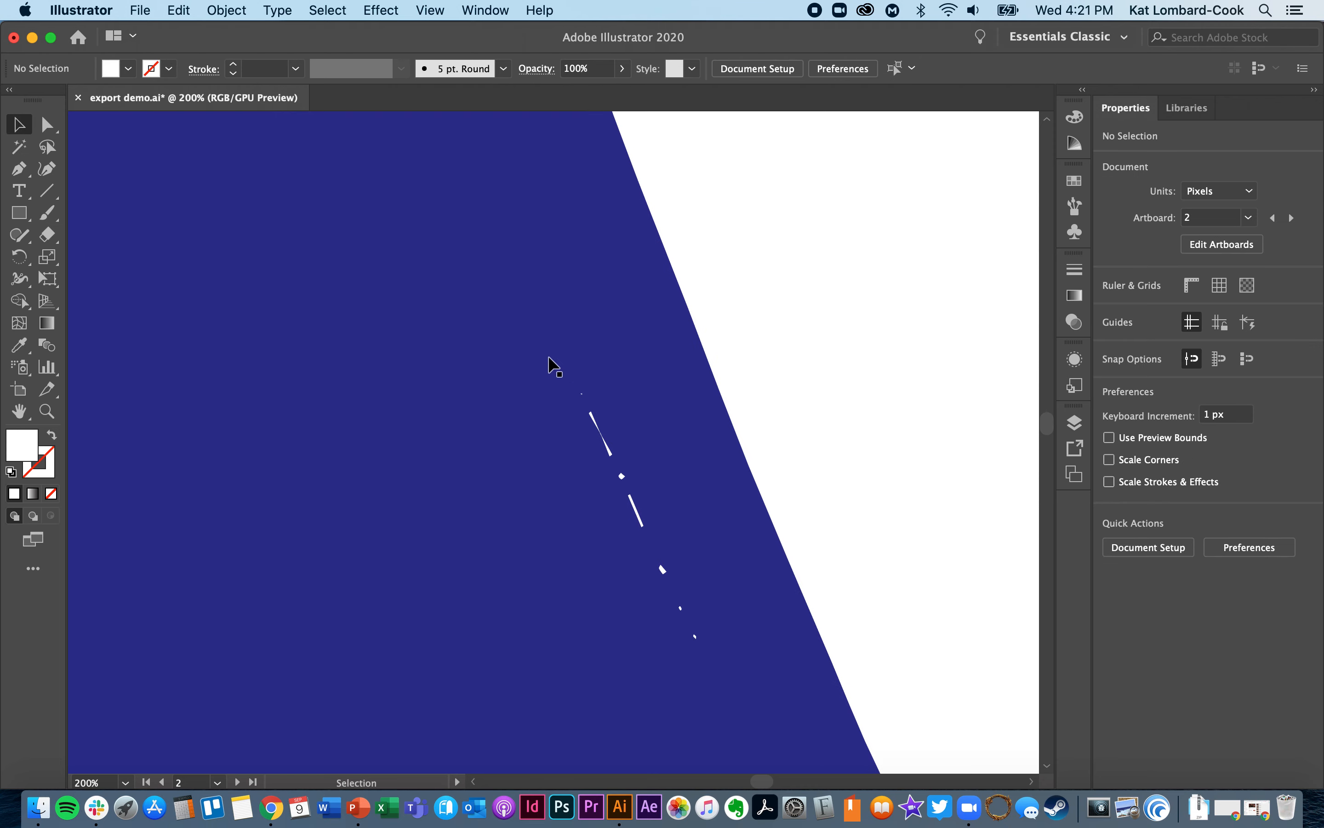
pyautogui.moveTo(797, 346); pyautogui.dragTo(495, 675)
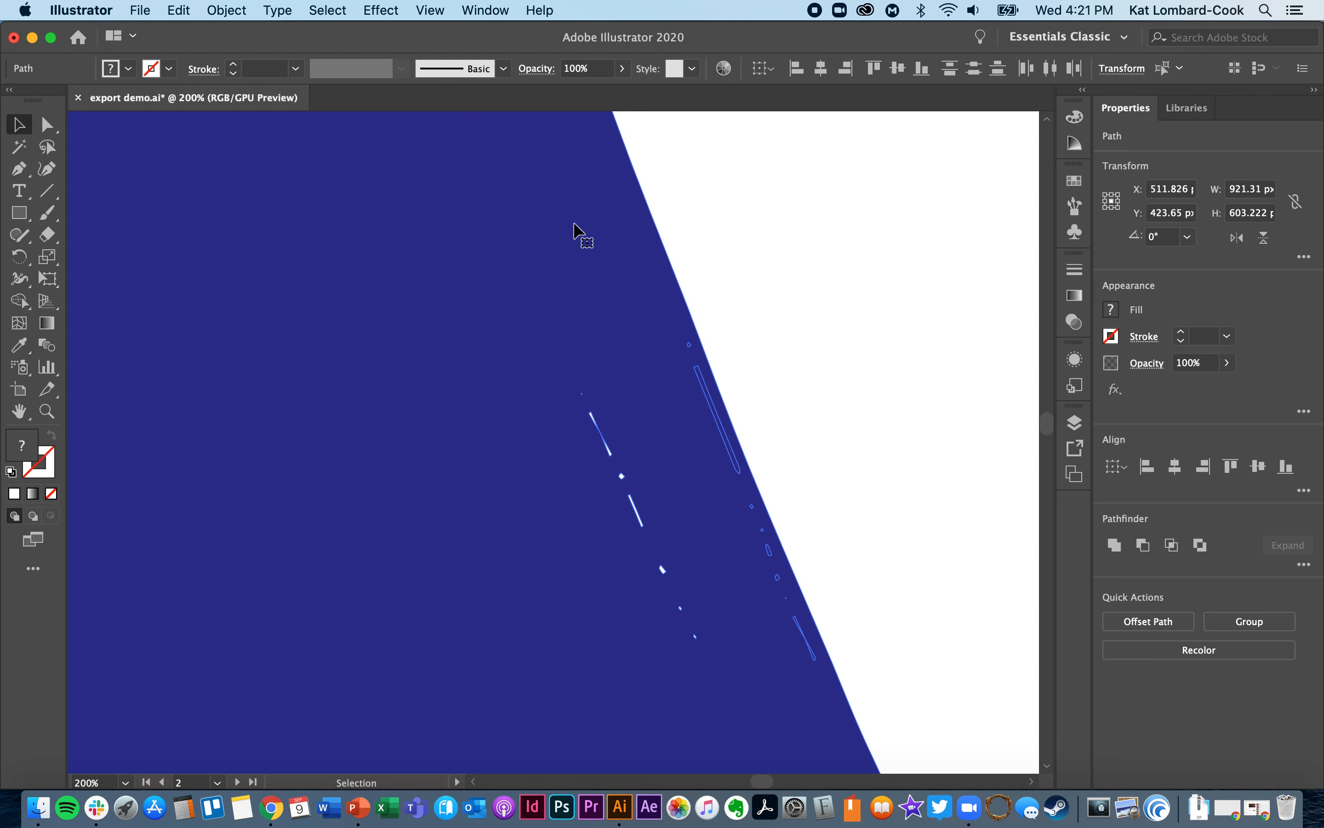
pyautogui.press('Delete')
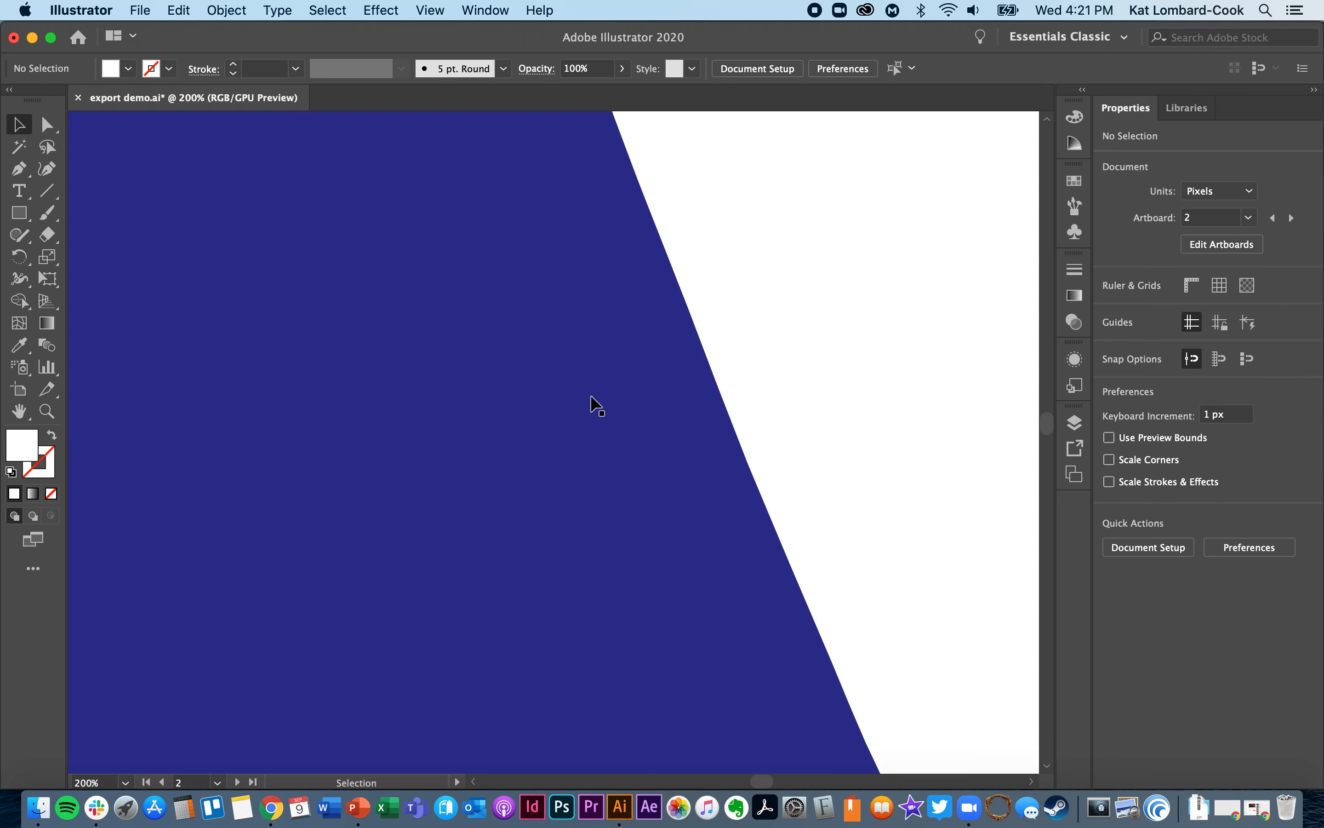
# - Delete the tiny stray speck inside the smaller mountain's grey fill
pyautogui.scroll(-12, 591, 397)
pyautogui.hscroll(-10, 591, 405)
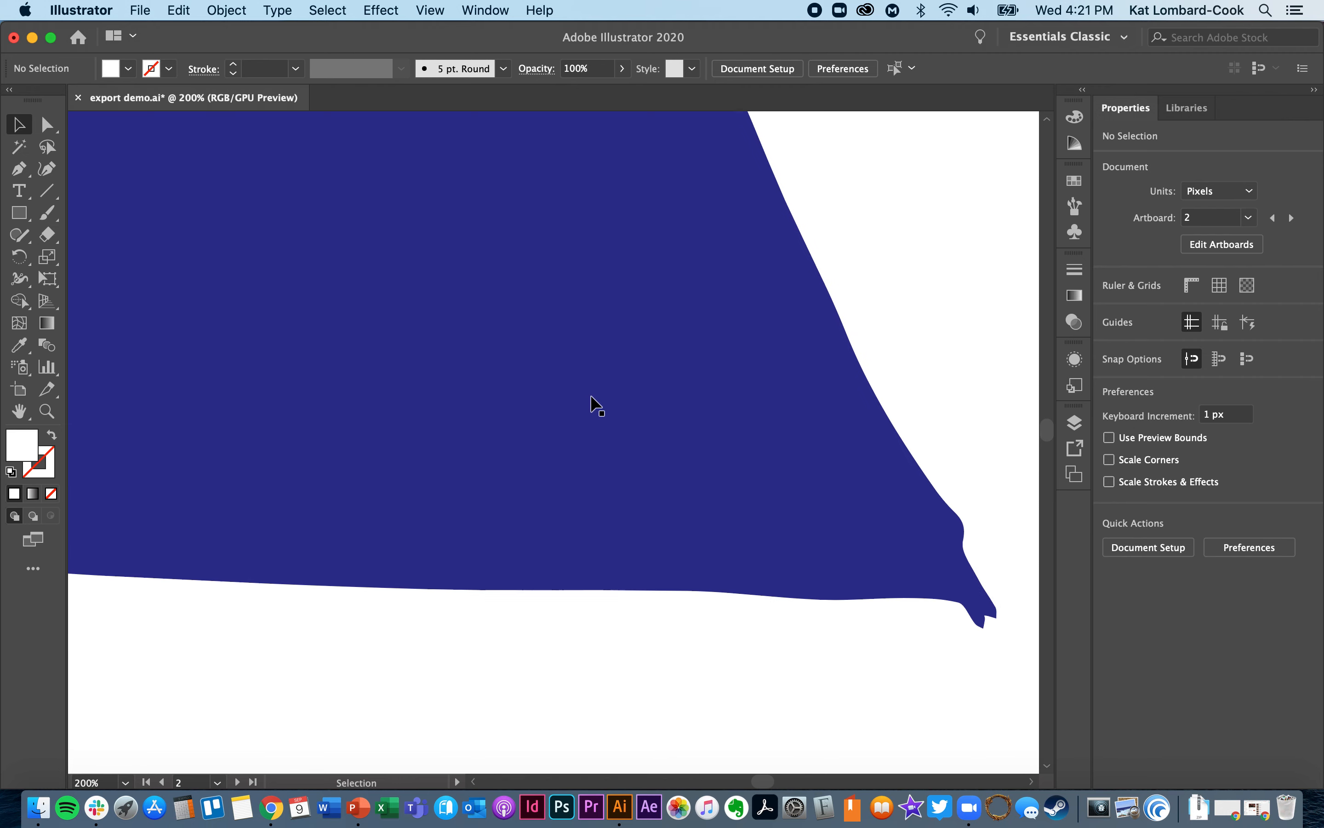
pyautogui.hscroll(-15, 591, 397)
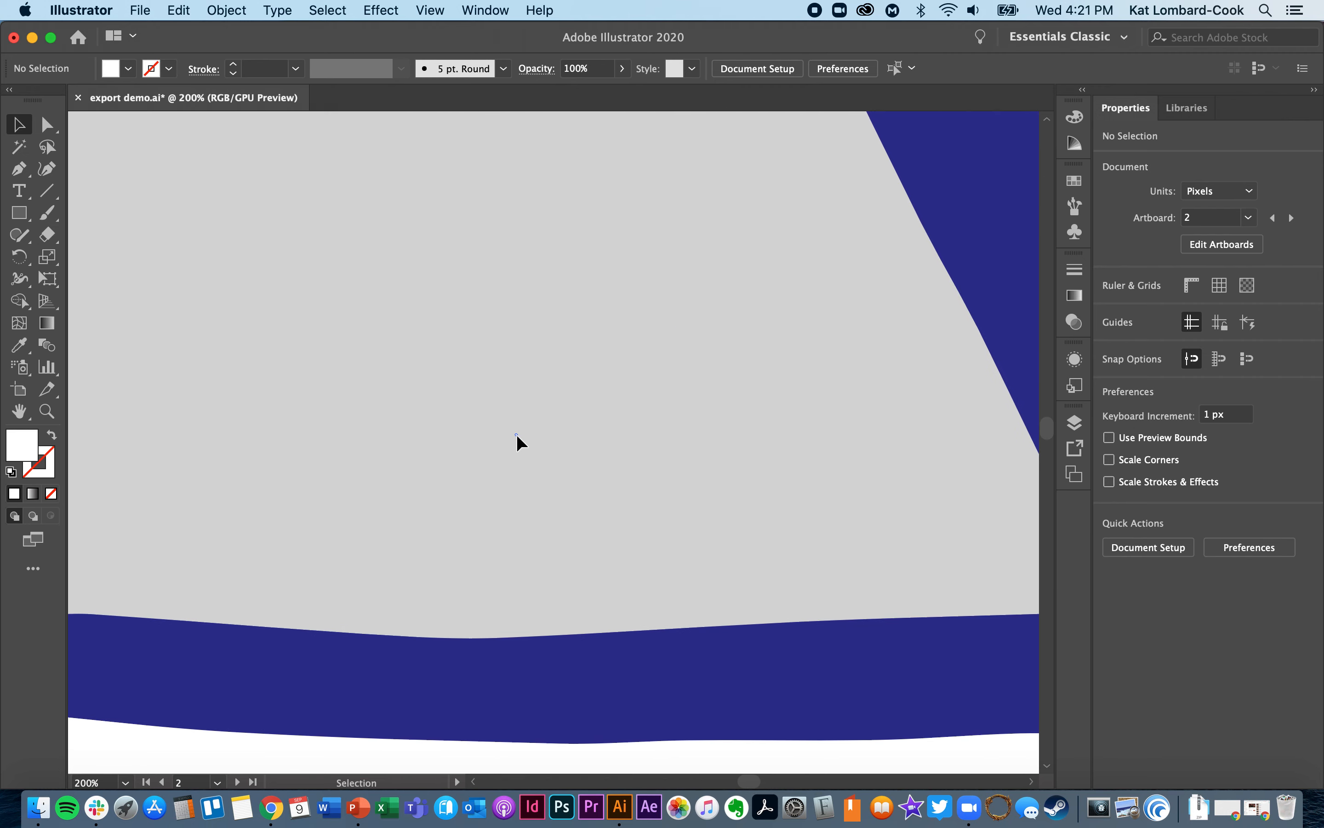
pyautogui.click(516, 434)
pyautogui.press('Delete')
# - Inspect the smaller mountain, its peak and the larger mountain's snowcap up close for leftover specks and rough edges
pyautogui.hscroll(-6, 516, 435)
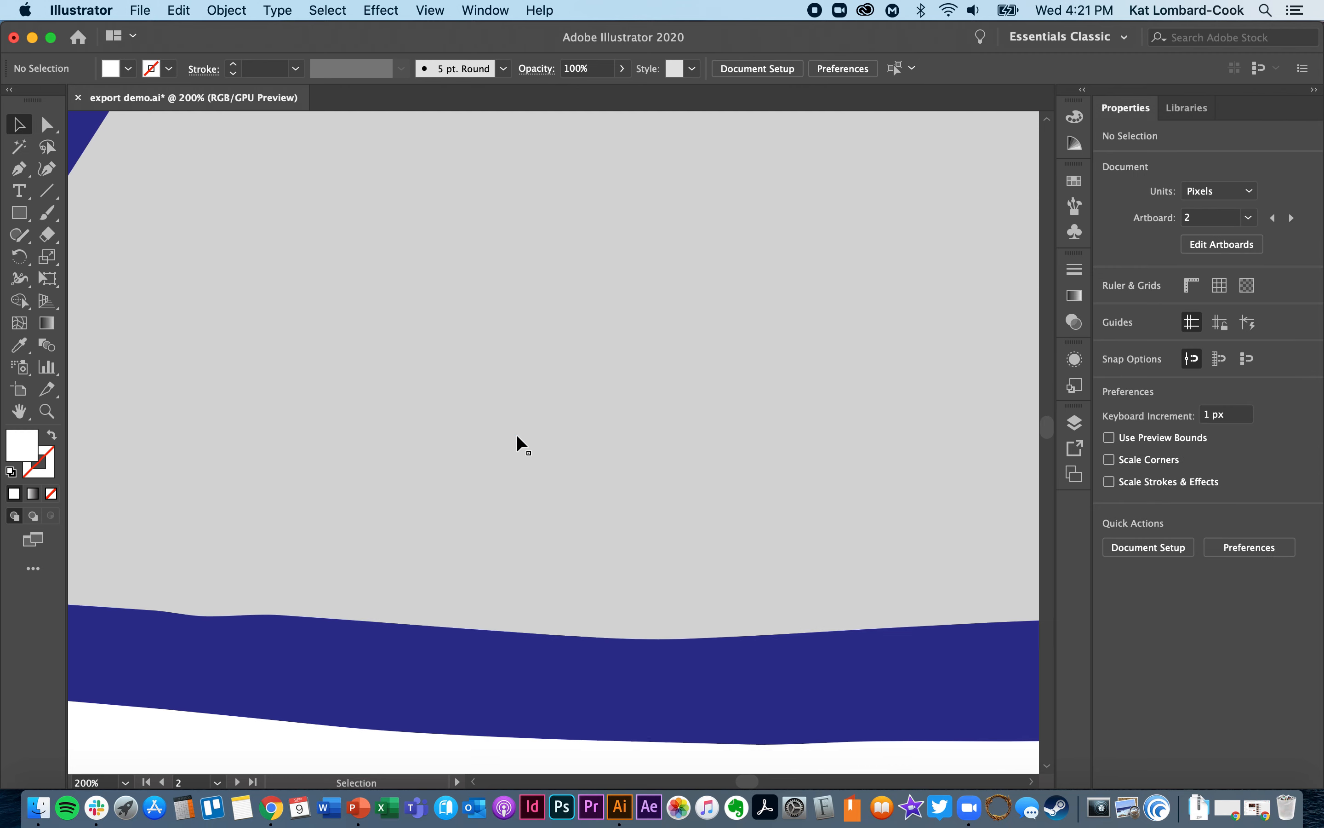
pyautogui.hscroll(-15, 515, 435)
pyautogui.scroll(5, 516, 434)
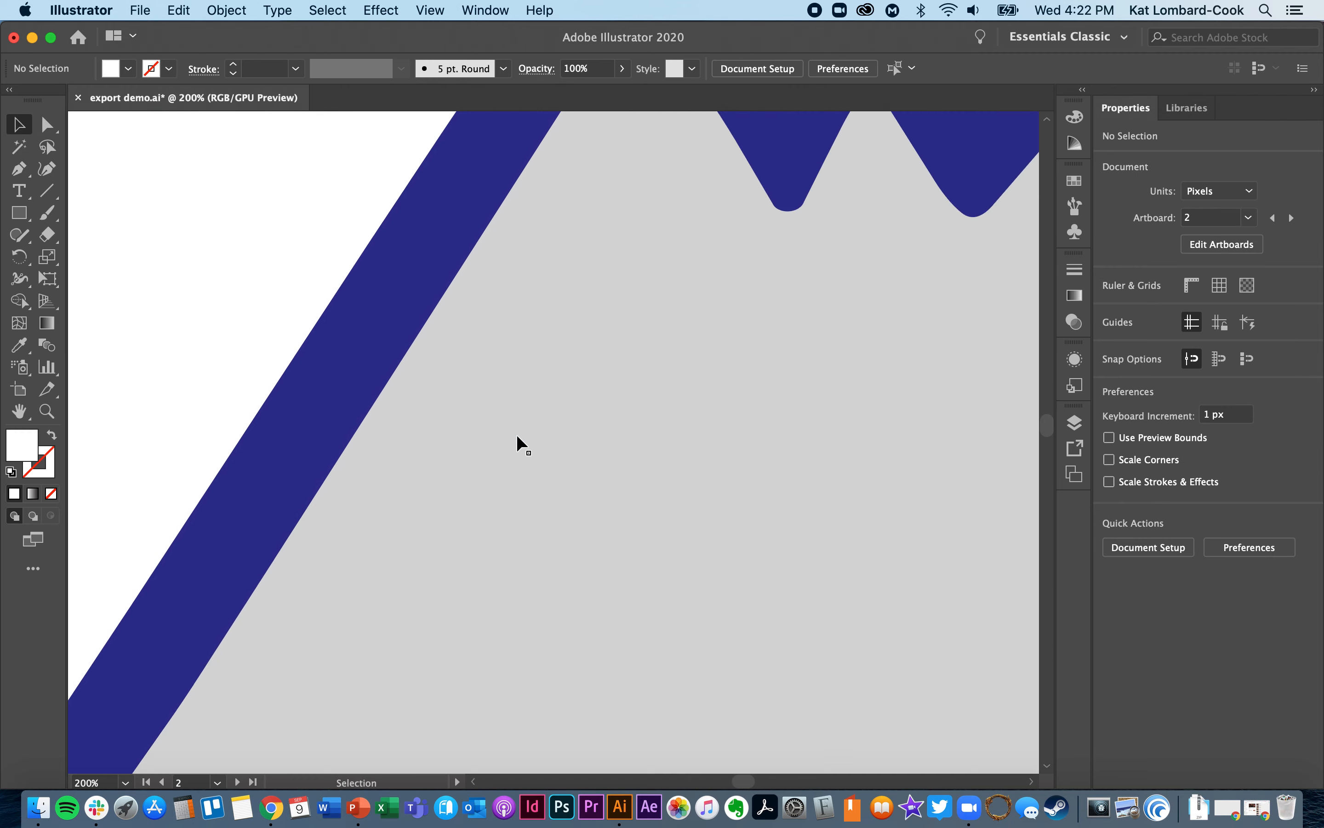
pyautogui.scroll(15, 518, 436)
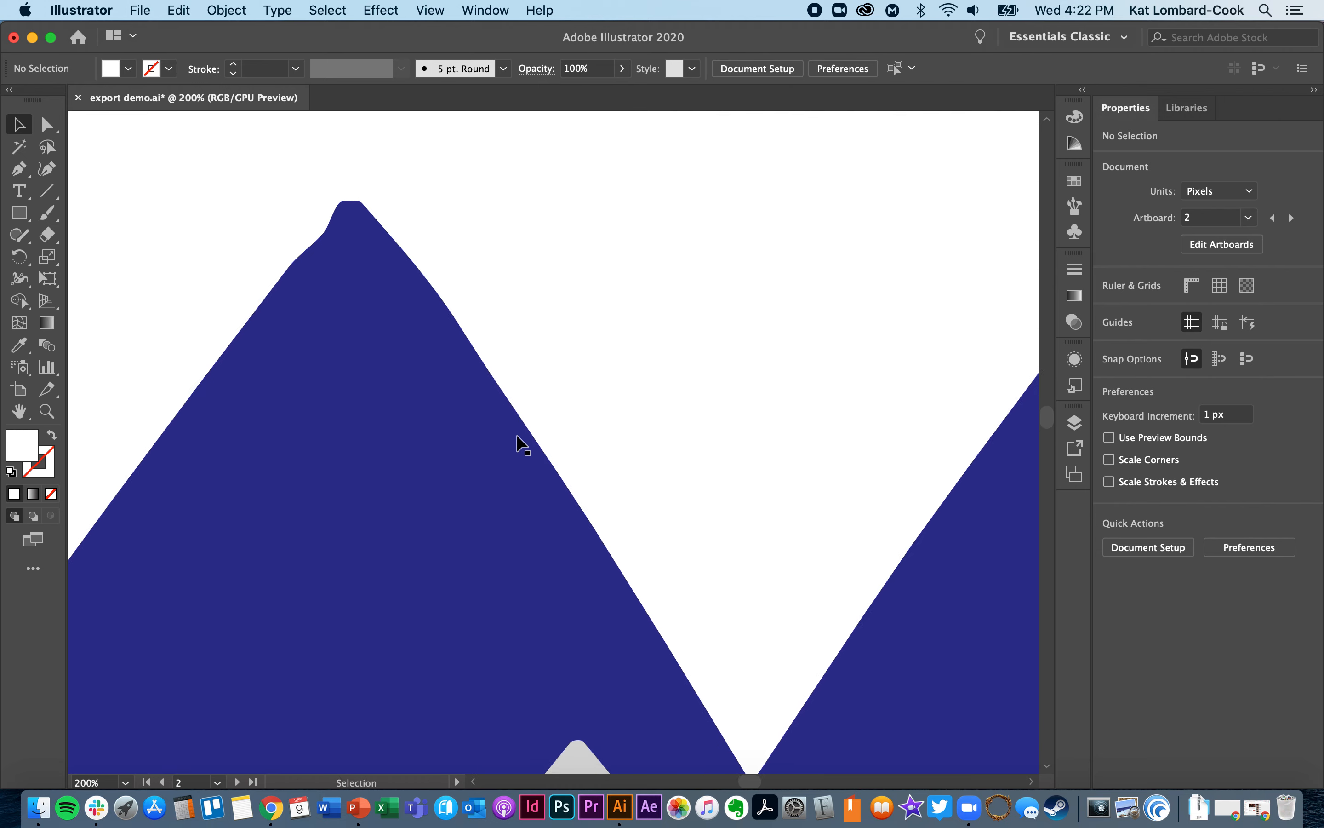
pyautogui.scroll(-15, 516, 435)
pyautogui.hscroll(10, 515, 434)
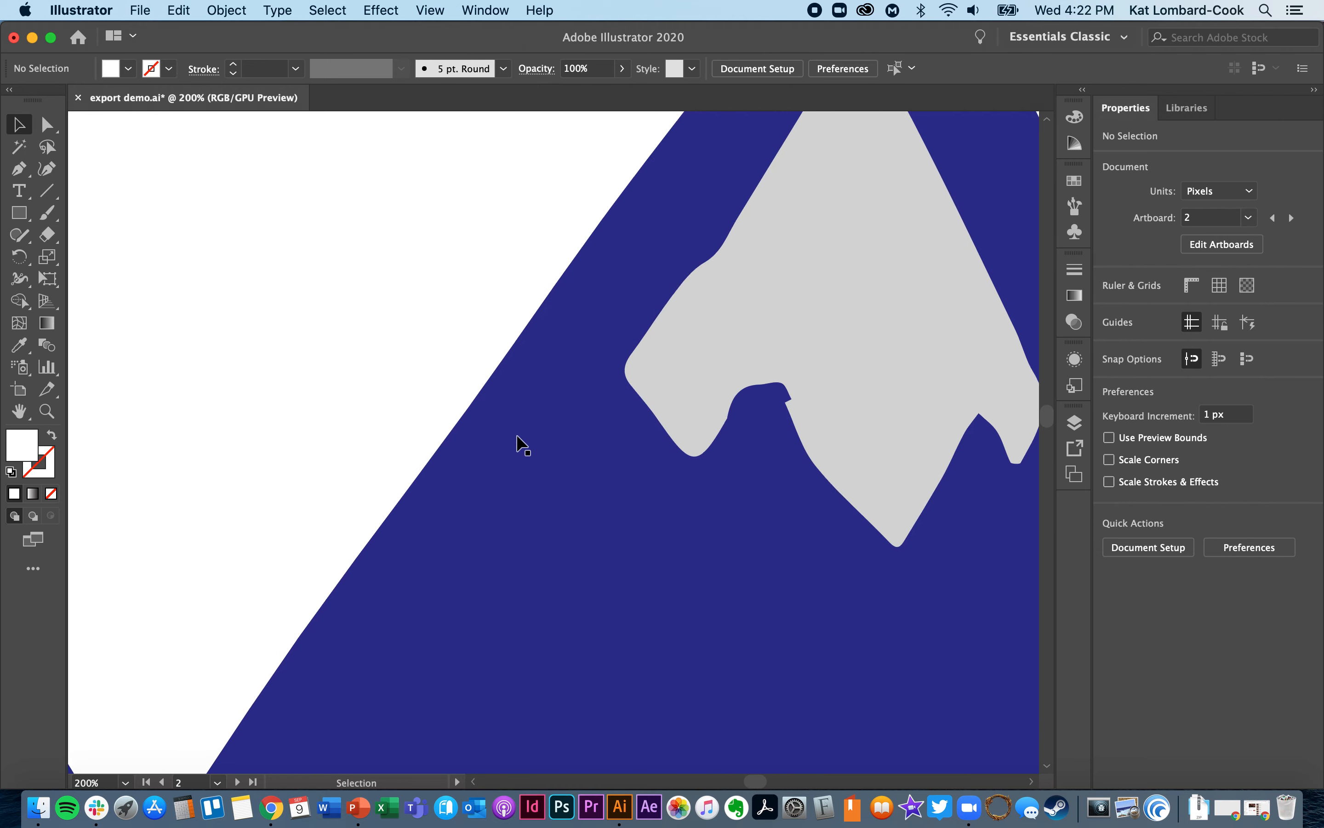
pyautogui.hscroll(10, 518, 437)
pyautogui.scroll(5, 517, 436)
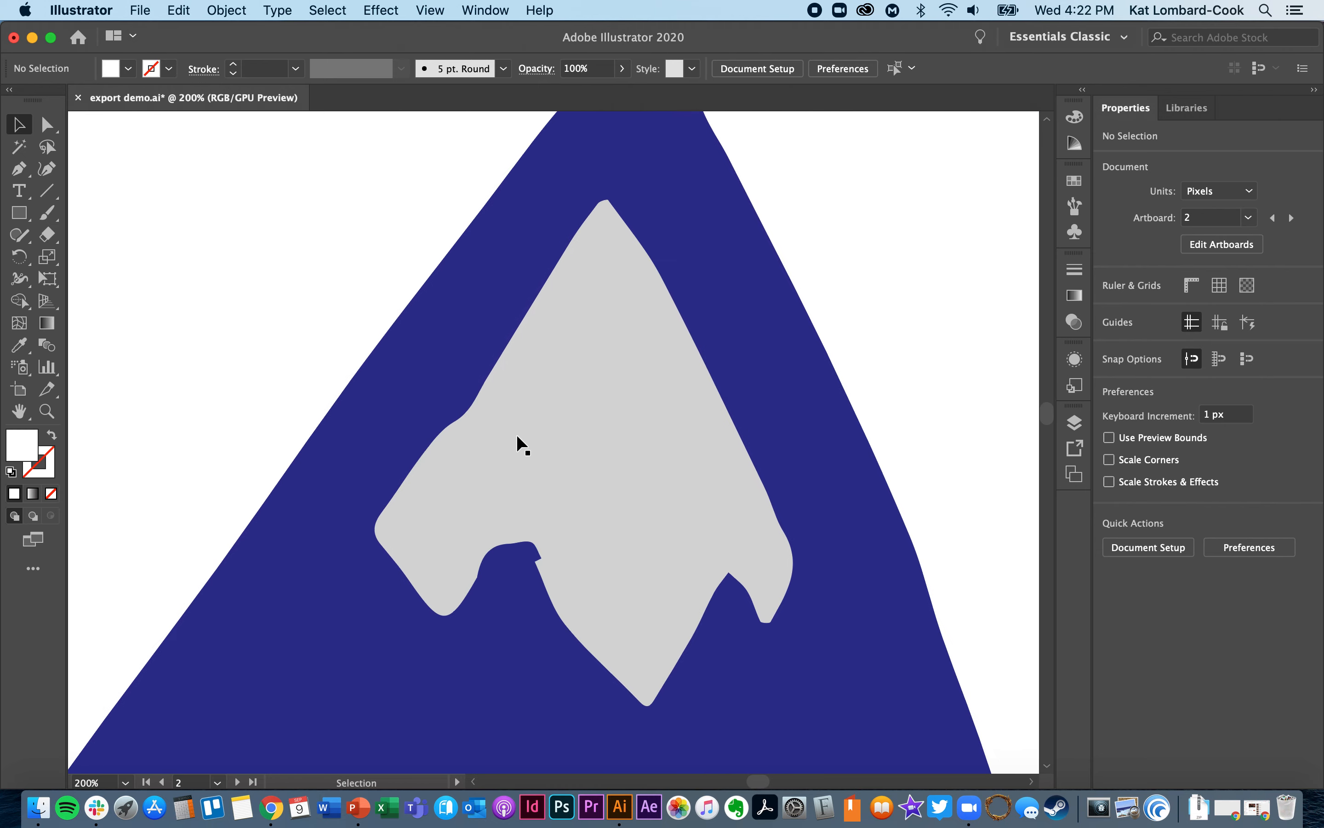
# - Smooth the jagged lower edge of the larger mountain's grey snowcap with the Smooth tool, covering its notches and right-hand tip
pyautogui.click(517, 436)
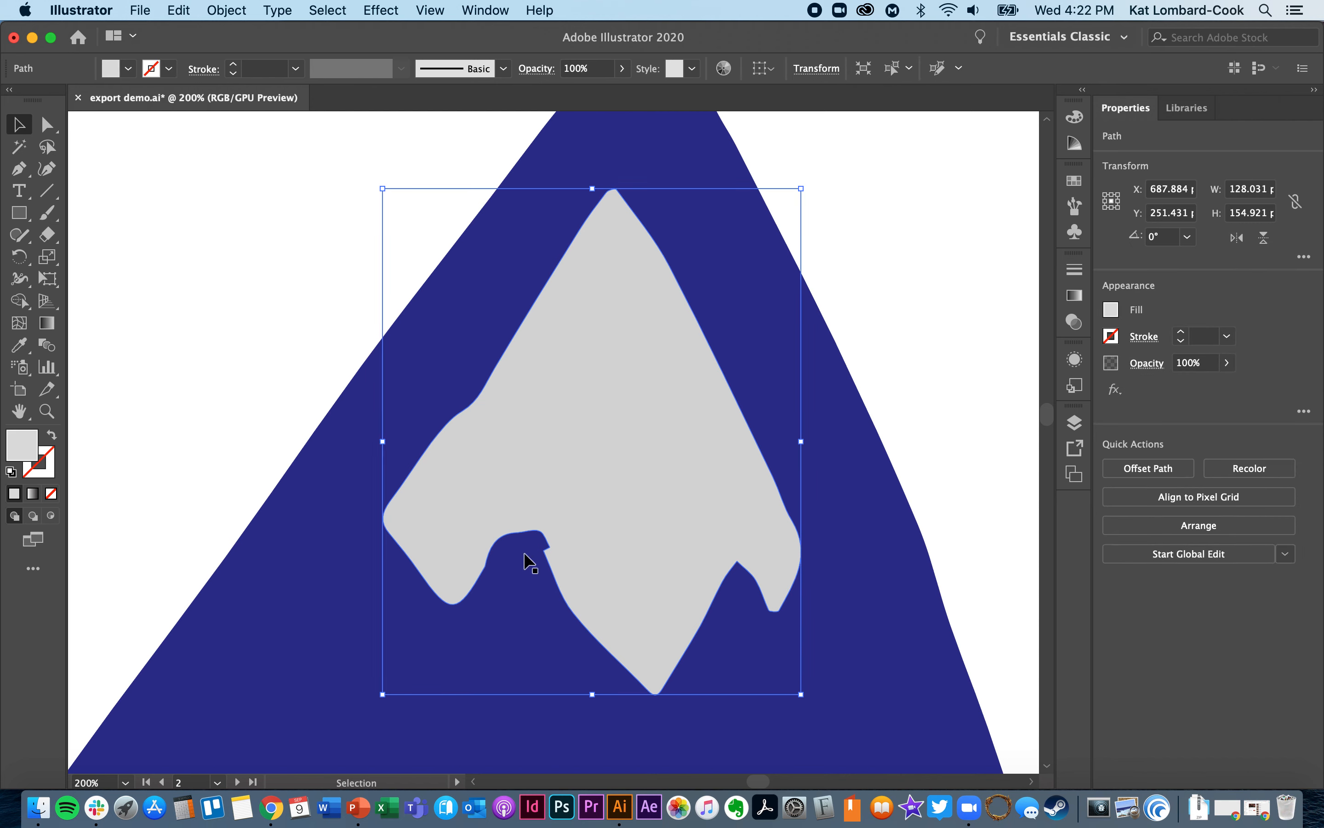
pyautogui.click(18, 240)
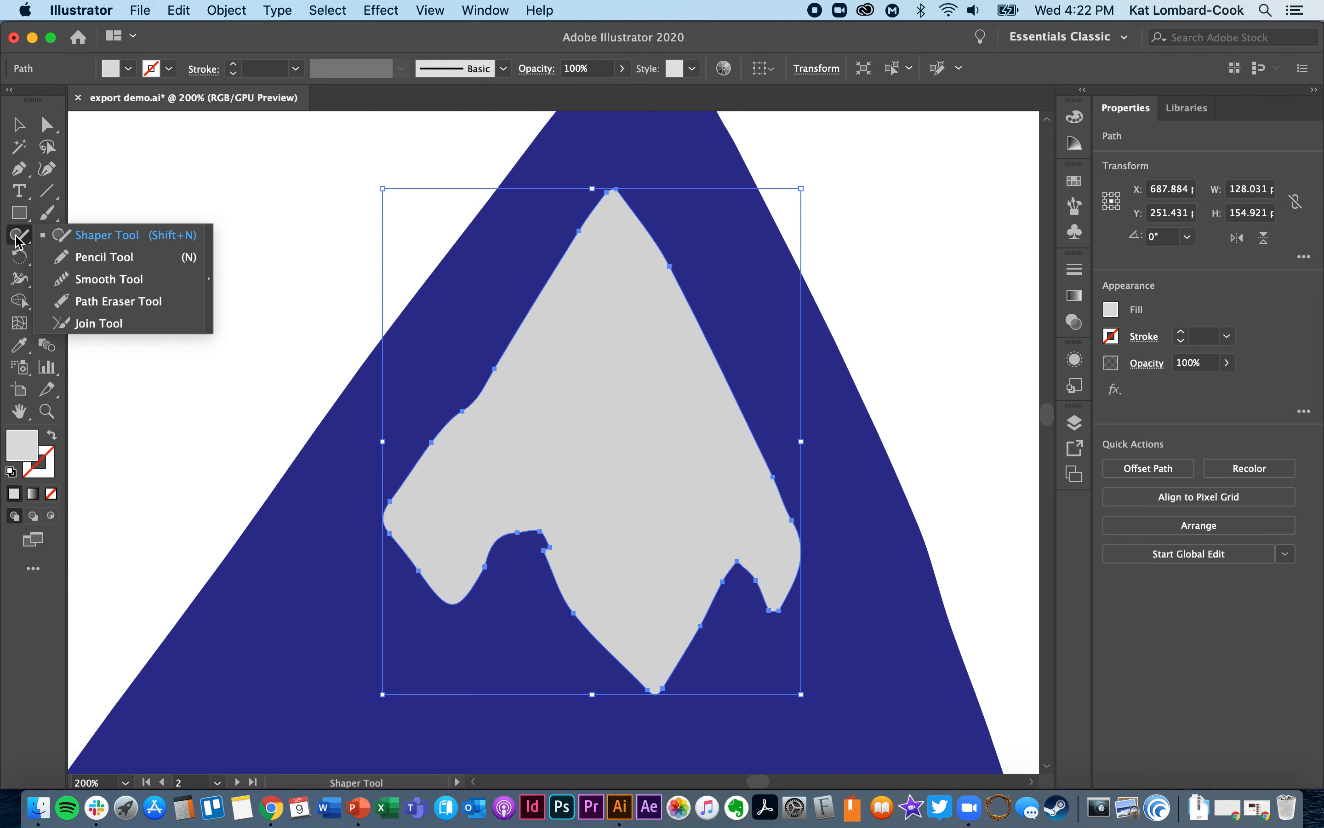
pyautogui.moveTo(18, 240); pyautogui.dragTo(104, 278)
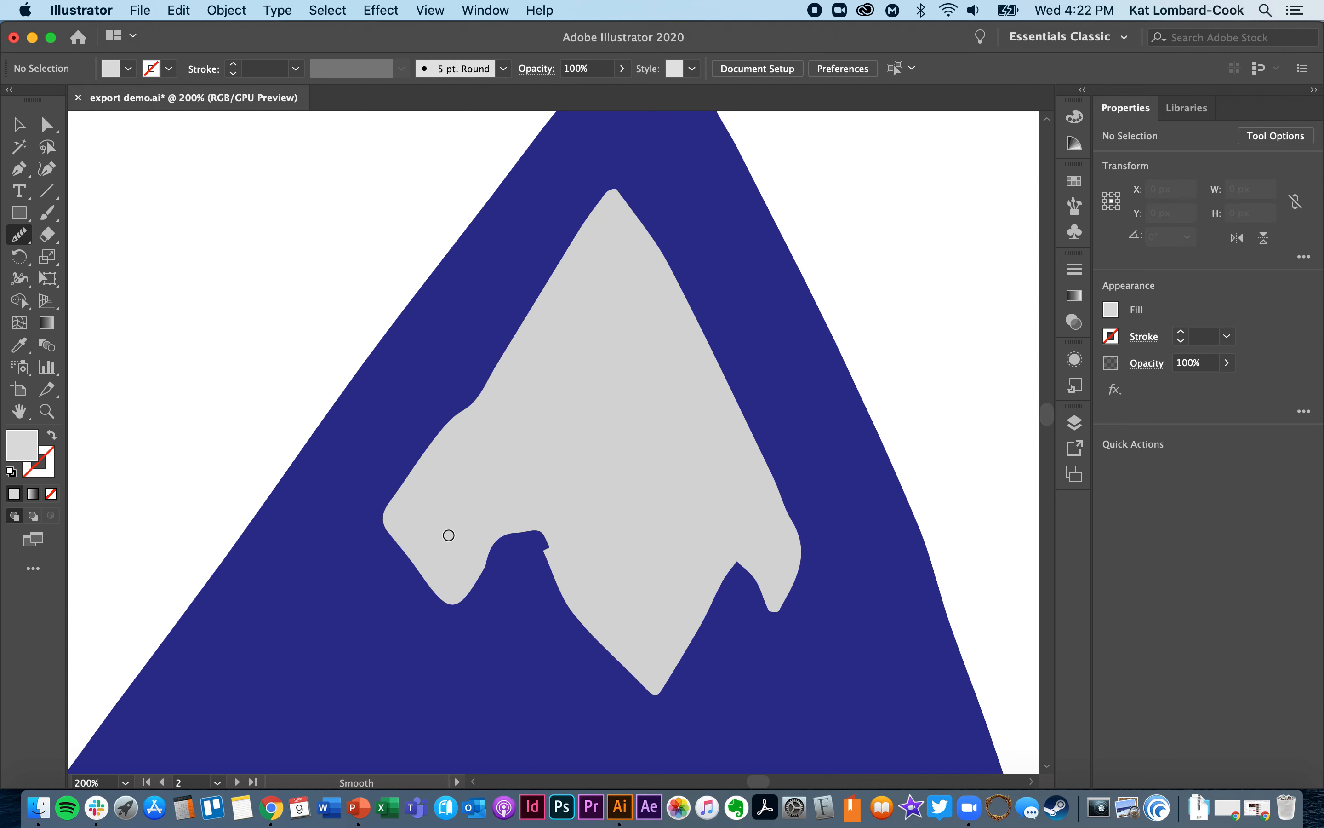
pyautogui.click(47, 125)
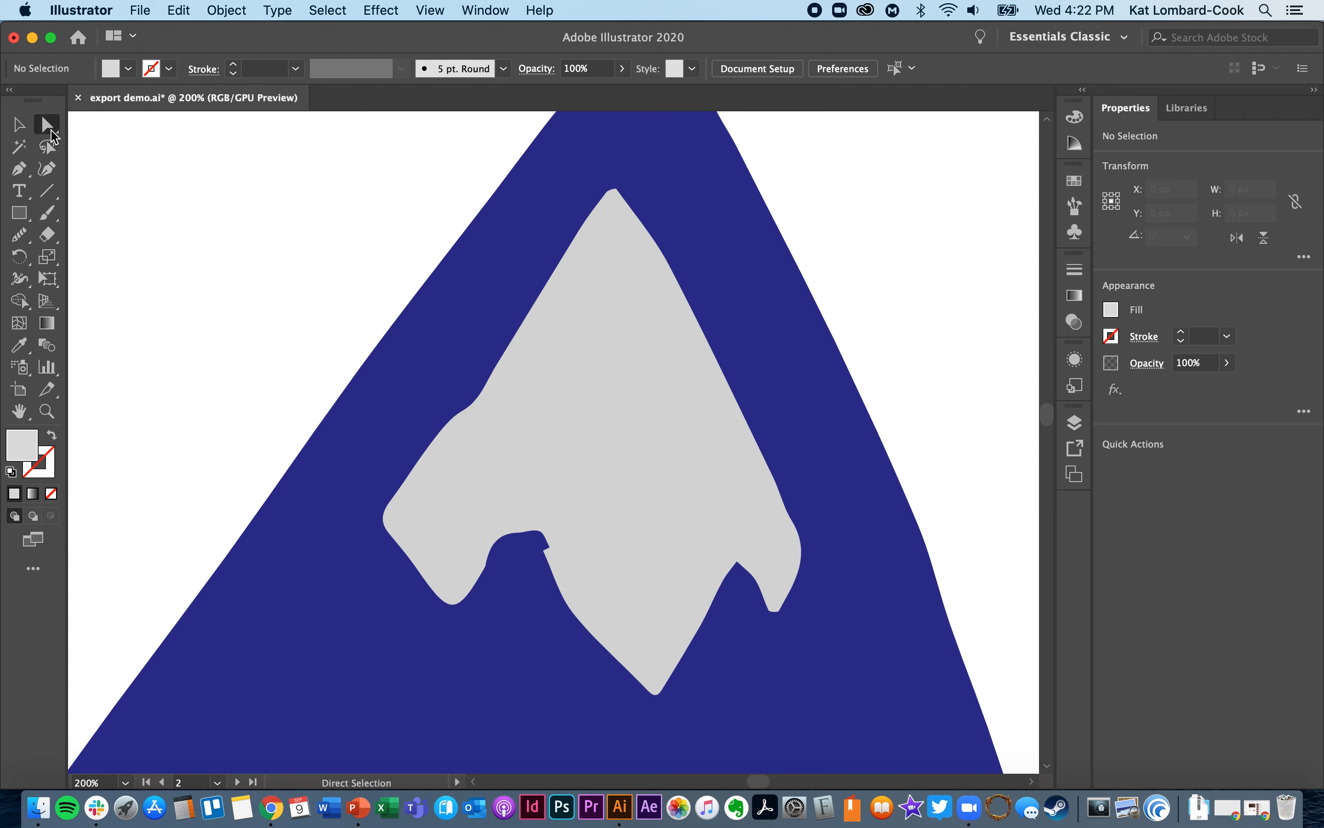
pyautogui.click(545, 458)
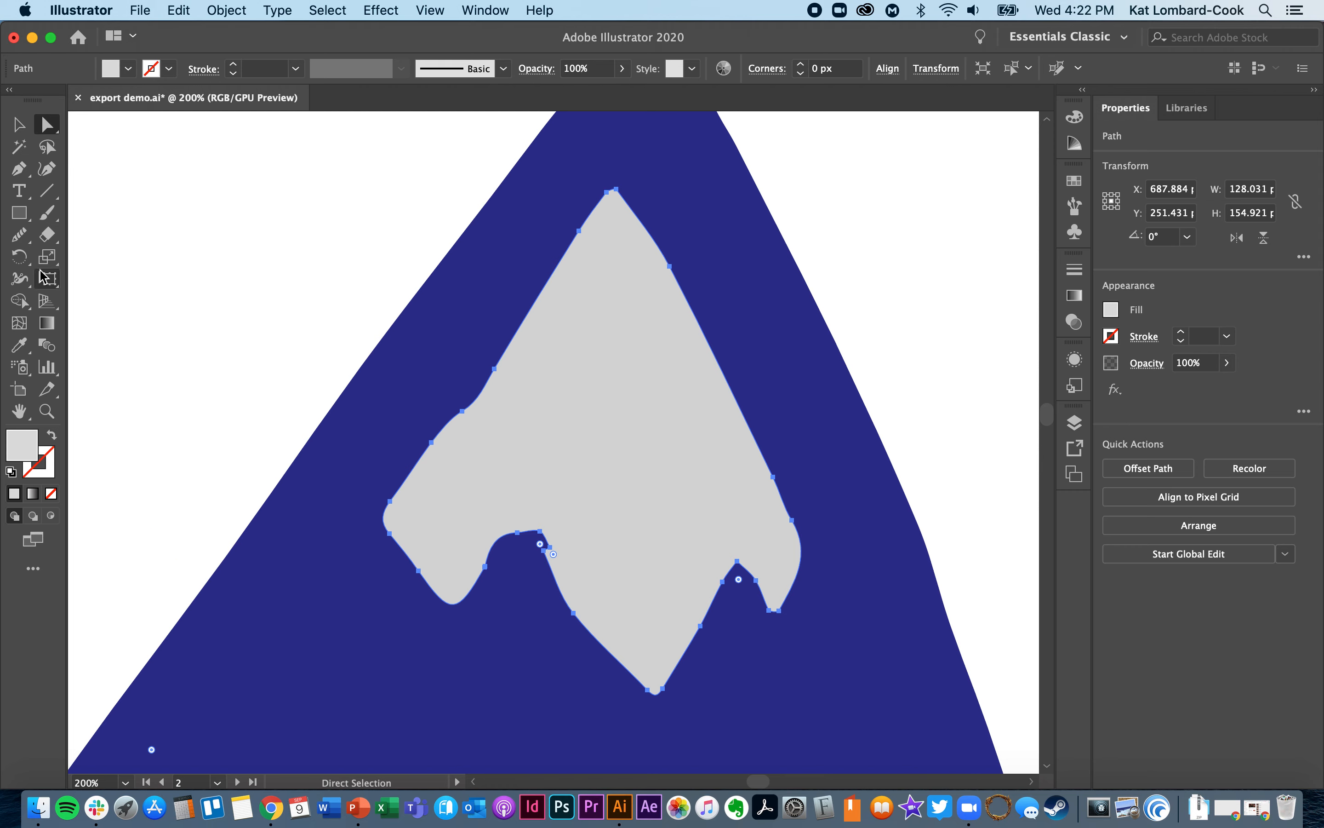
pyautogui.click(19, 234)
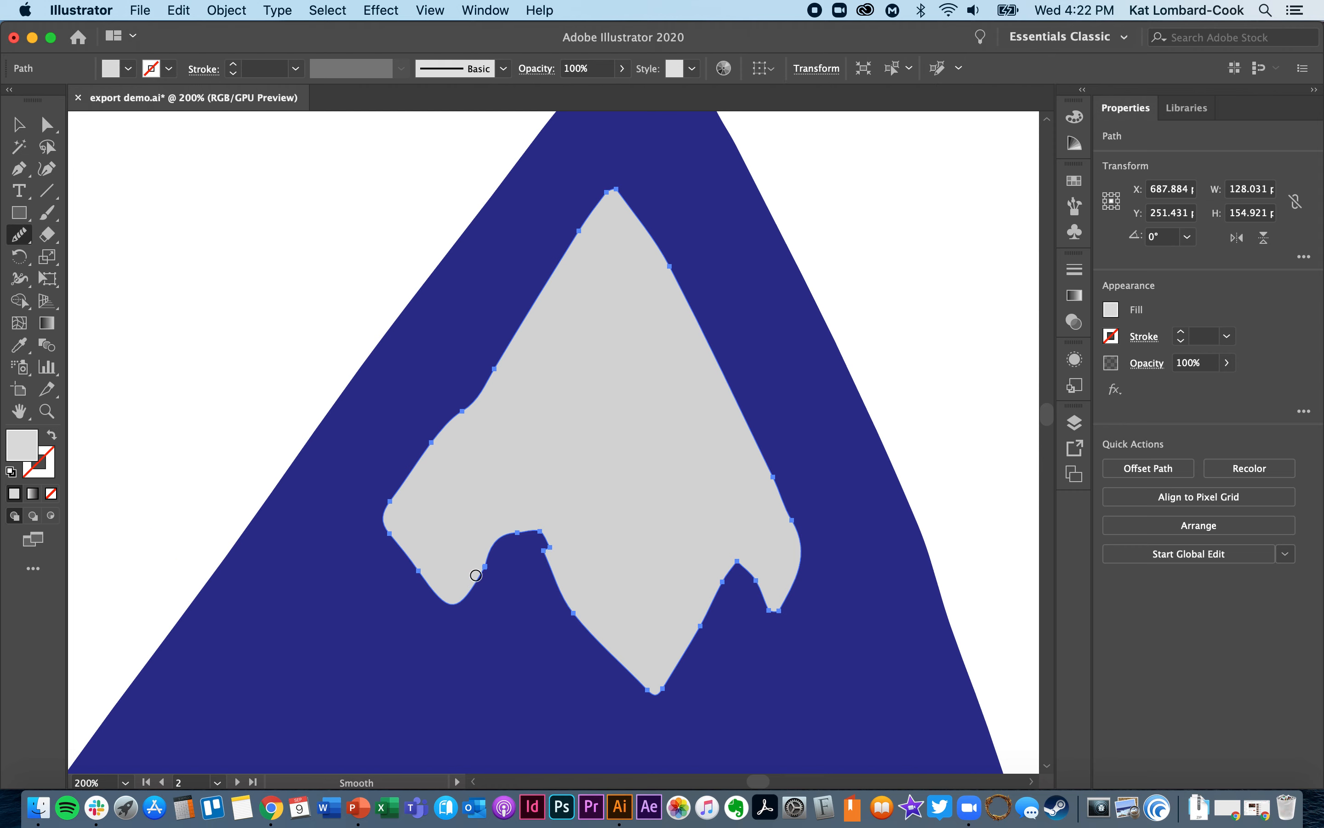
pyautogui.moveTo(475, 575)
pyautogui.mouseDown()
pyautogui.moveTo(537, 525)
pyautogui.moveTo(454, 586)
pyautogui.mouseUp()
pyautogui.moveTo(543, 526)
pyautogui.mouseDown()
pyautogui.moveTo(573, 587)
pyautogui.moveTo(509, 485)
pyautogui.moveTo(550, 550)
pyautogui.moveTo(485, 491)
pyautogui.moveTo(533, 551)
pyautogui.moveTo(523, 492)
pyautogui.moveTo(558, 579)
pyautogui.mouseUp()
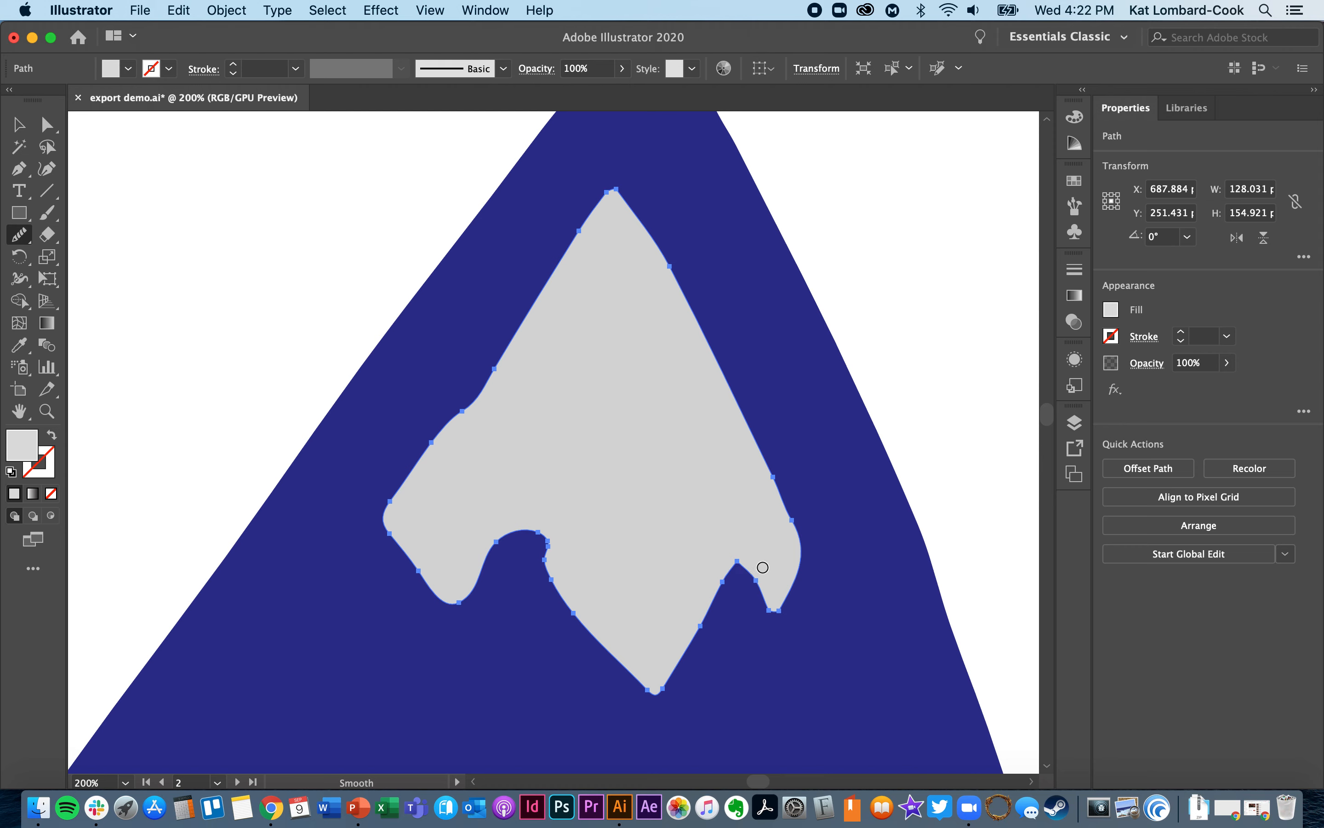
pyautogui.moveTo(719, 581)
pyautogui.mouseDown()
pyautogui.moveTo(656, 683)
pyautogui.moveTo(768, 554)
pyautogui.mouseUp()
pyautogui.moveTo(771, 614)
pyautogui.mouseDown()
pyautogui.moveTo(768, 476)
pyautogui.moveTo(799, 520)
pyautogui.moveTo(766, 572)
pyautogui.moveTo(786, 589)
pyautogui.mouseUp()
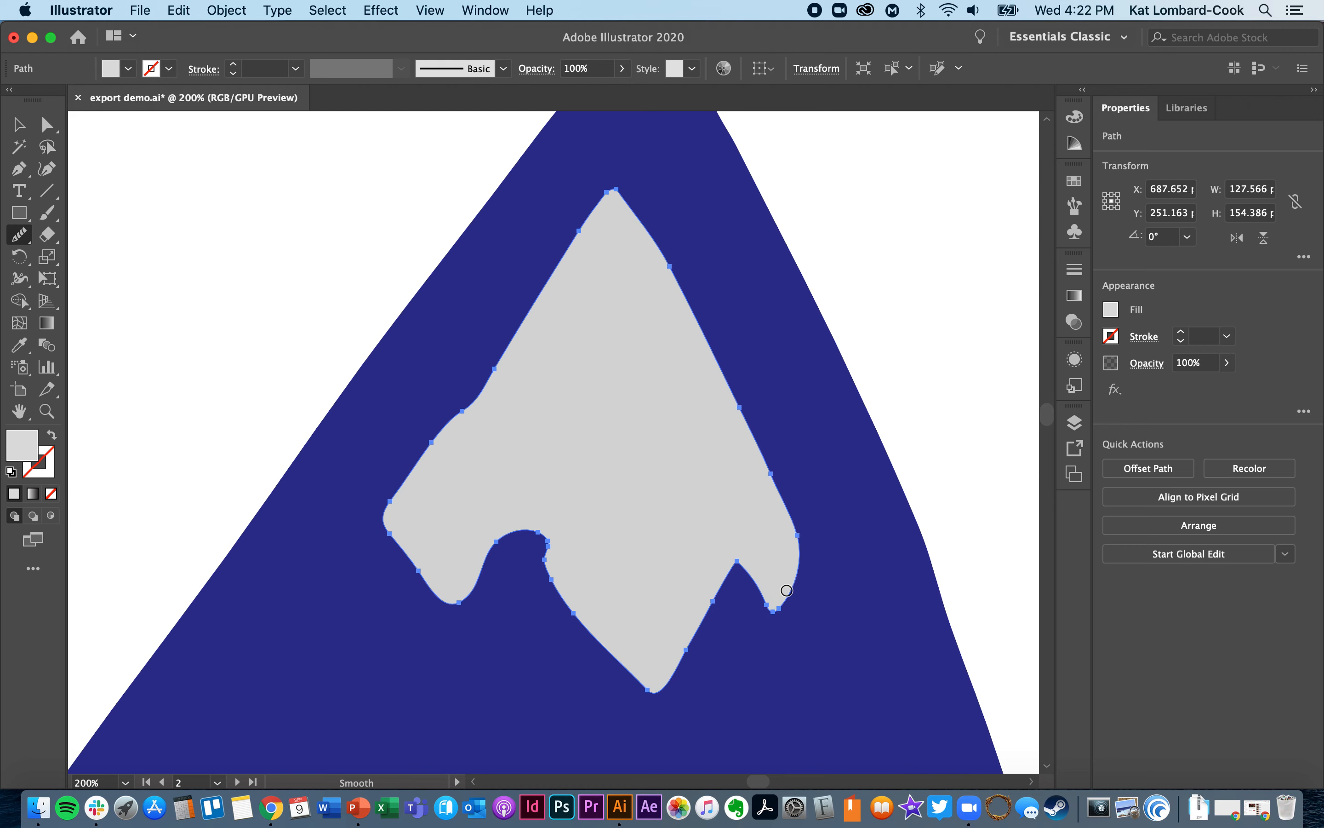
# - Smooth the left side of the larger mountain's grey snowcap, from its upper slope down to the lower-left lobe
pyautogui.moveTo(434, 462)
pyautogui.mouseDown()
pyautogui.moveTo(564, 258)
pyautogui.moveTo(461, 440)
pyautogui.mouseUp()
pyautogui.moveTo(409, 482)
pyautogui.mouseDown()
pyautogui.moveTo(580, 224)
pyautogui.moveTo(484, 385)
pyautogui.mouseUp()
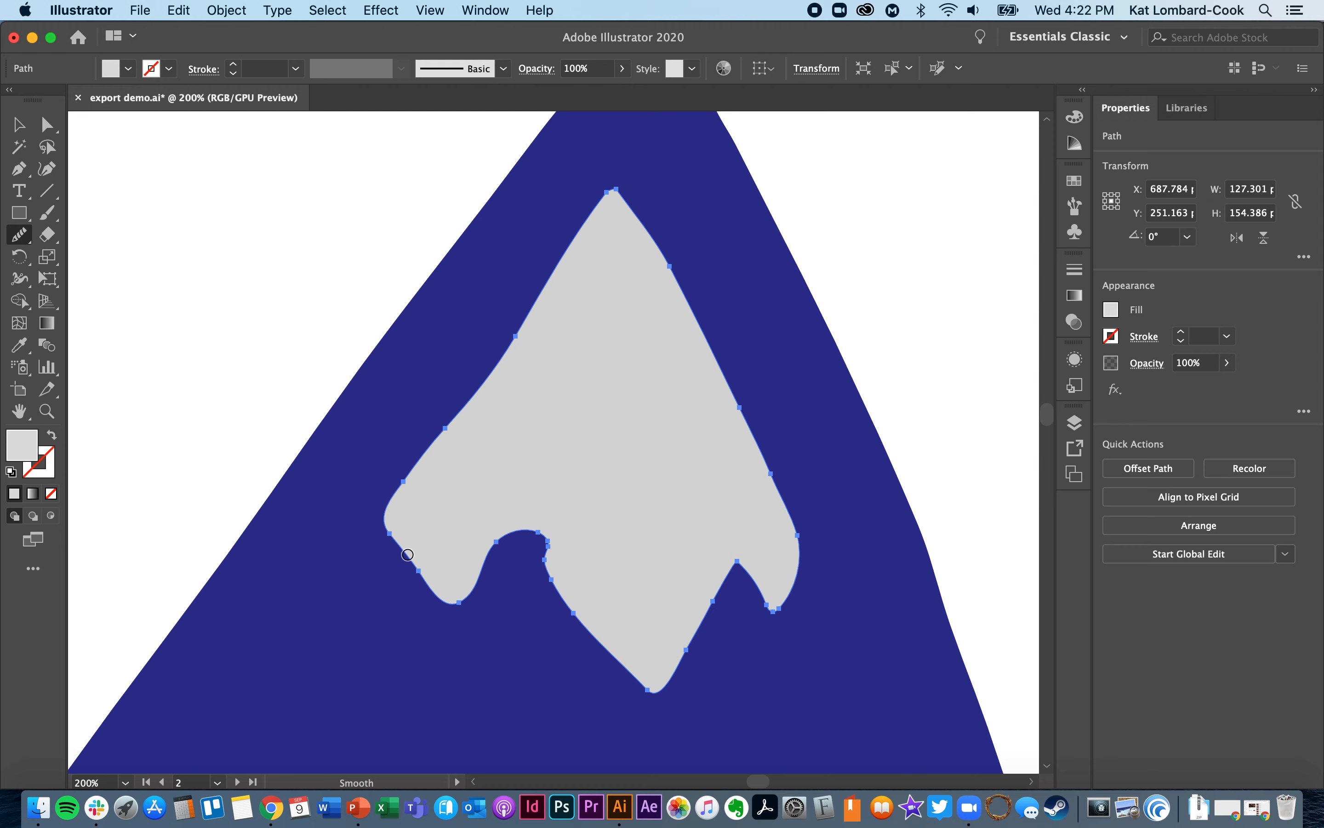
pyautogui.moveTo(408, 555); pyautogui.dragTo(441, 606)
# - Delete the stray anchor point beside the snowcap's left notch and adjust the neighbouring point's curve handle
pyautogui.click(47, 124)
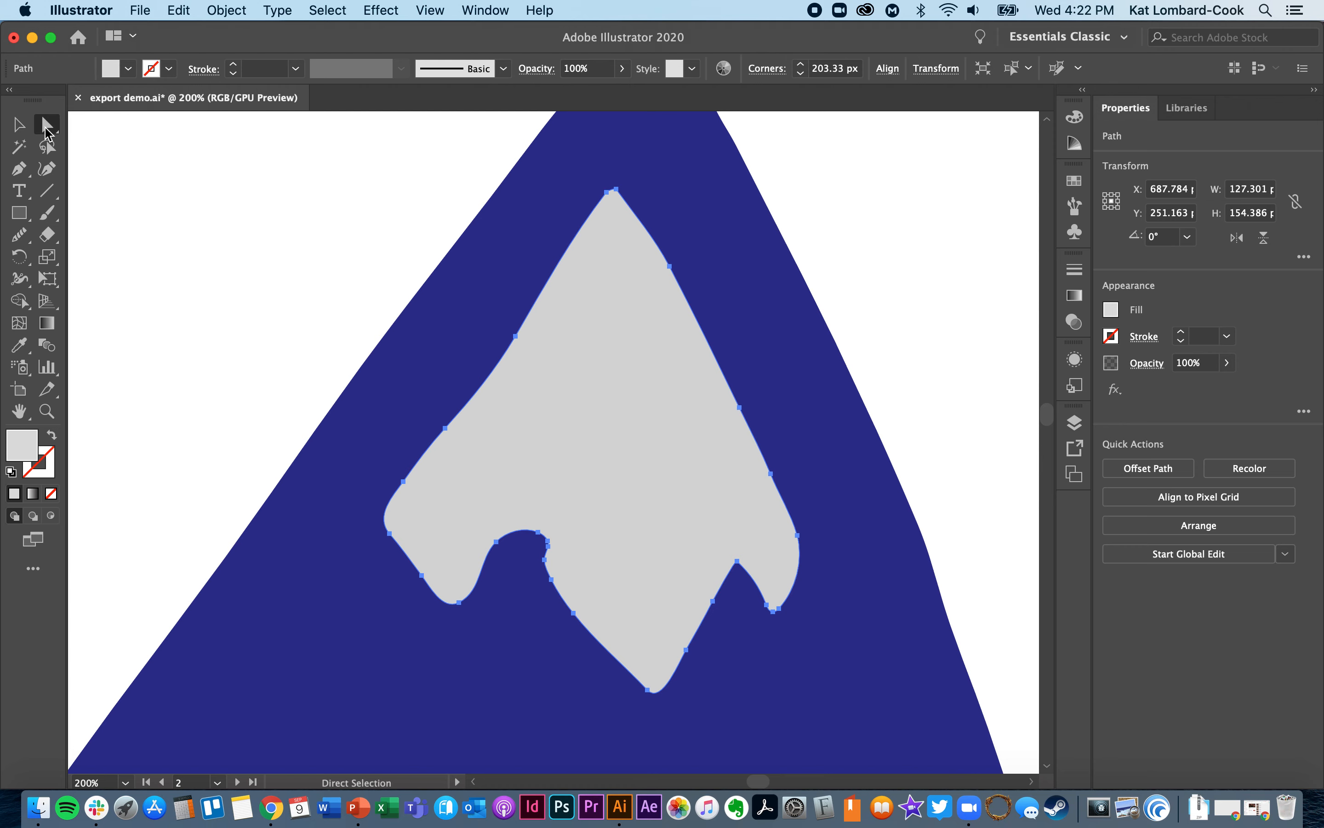
pyautogui.click(547, 543)
pyautogui.click(588, 591)
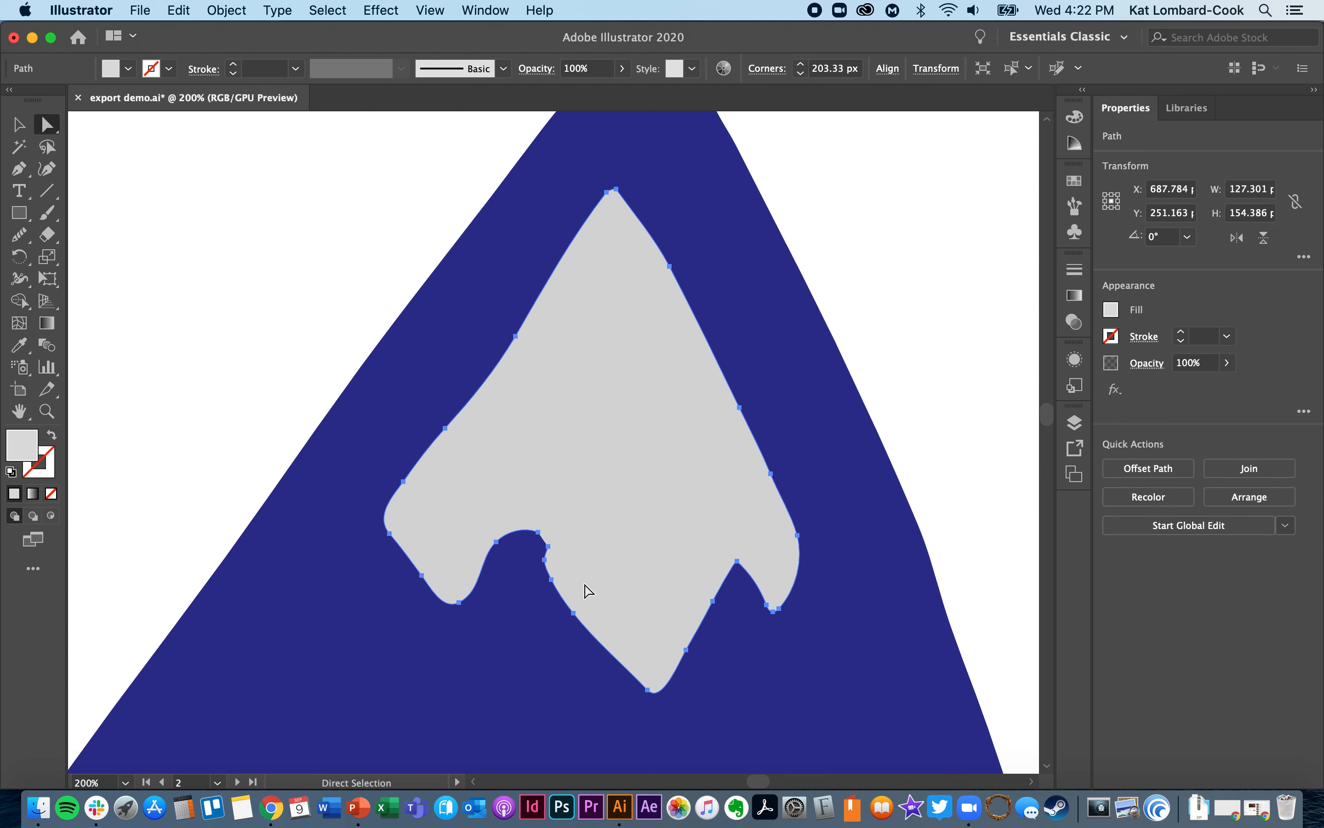
pyautogui.click(548, 545)
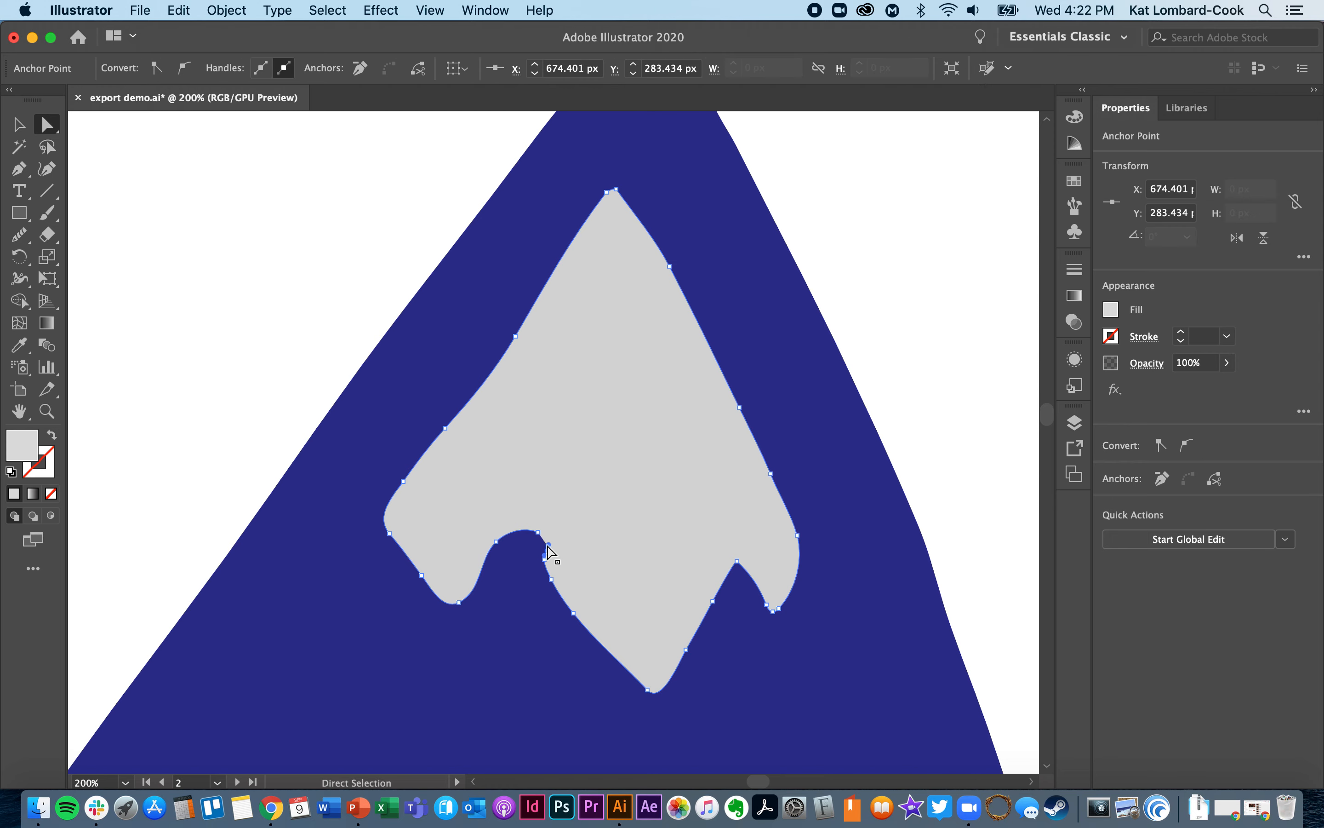
pyautogui.press('BackSpace')
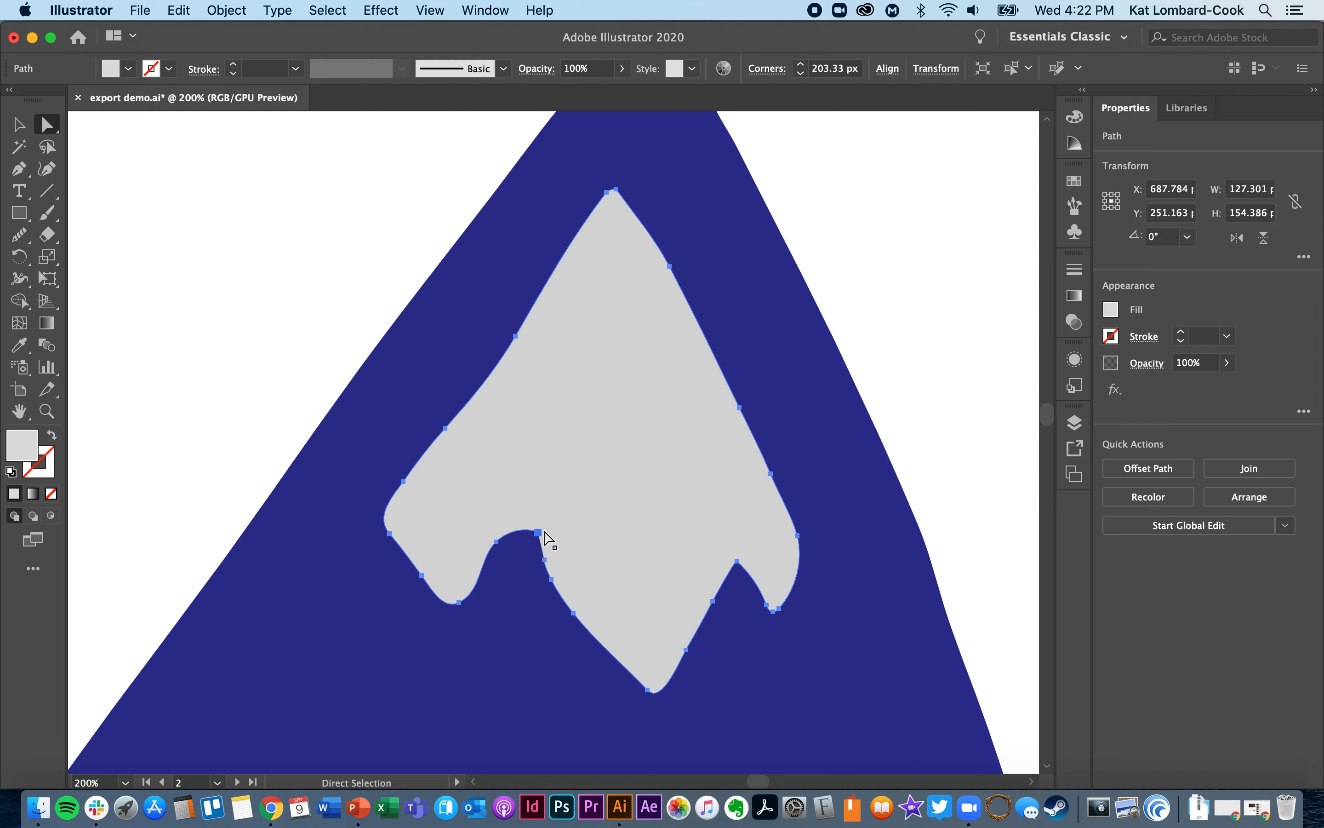
pyautogui.click(539, 532)
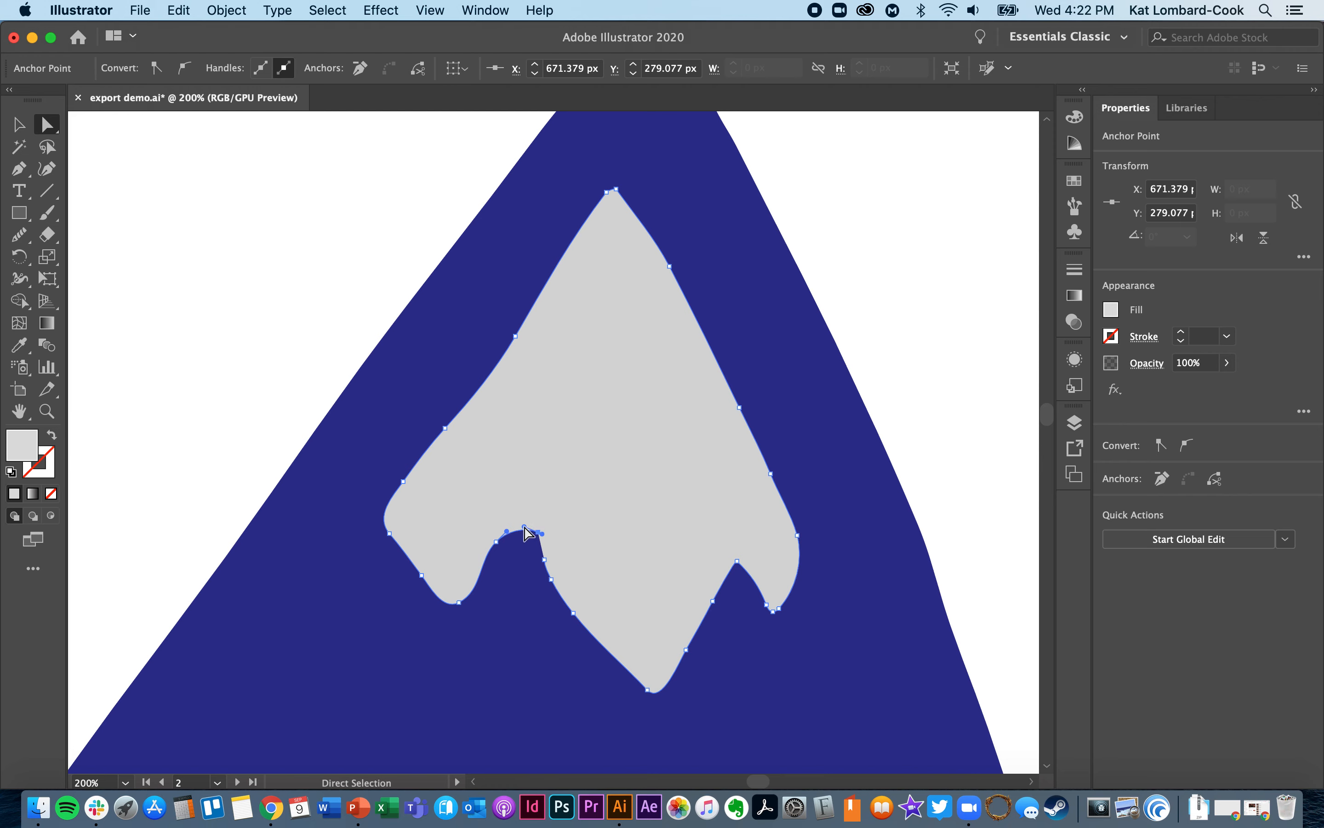
pyautogui.moveTo(524, 526)
pyautogui.mouseDown()
pyautogui.moveTo(537, 532)
pyautogui.moveTo(619, 442)
pyautogui.moveTo(484, 461)
pyautogui.moveTo(542, 506)
pyautogui.moveTo(535, 534)
pyautogui.mouseUp()
pyautogui.click(241, 401)
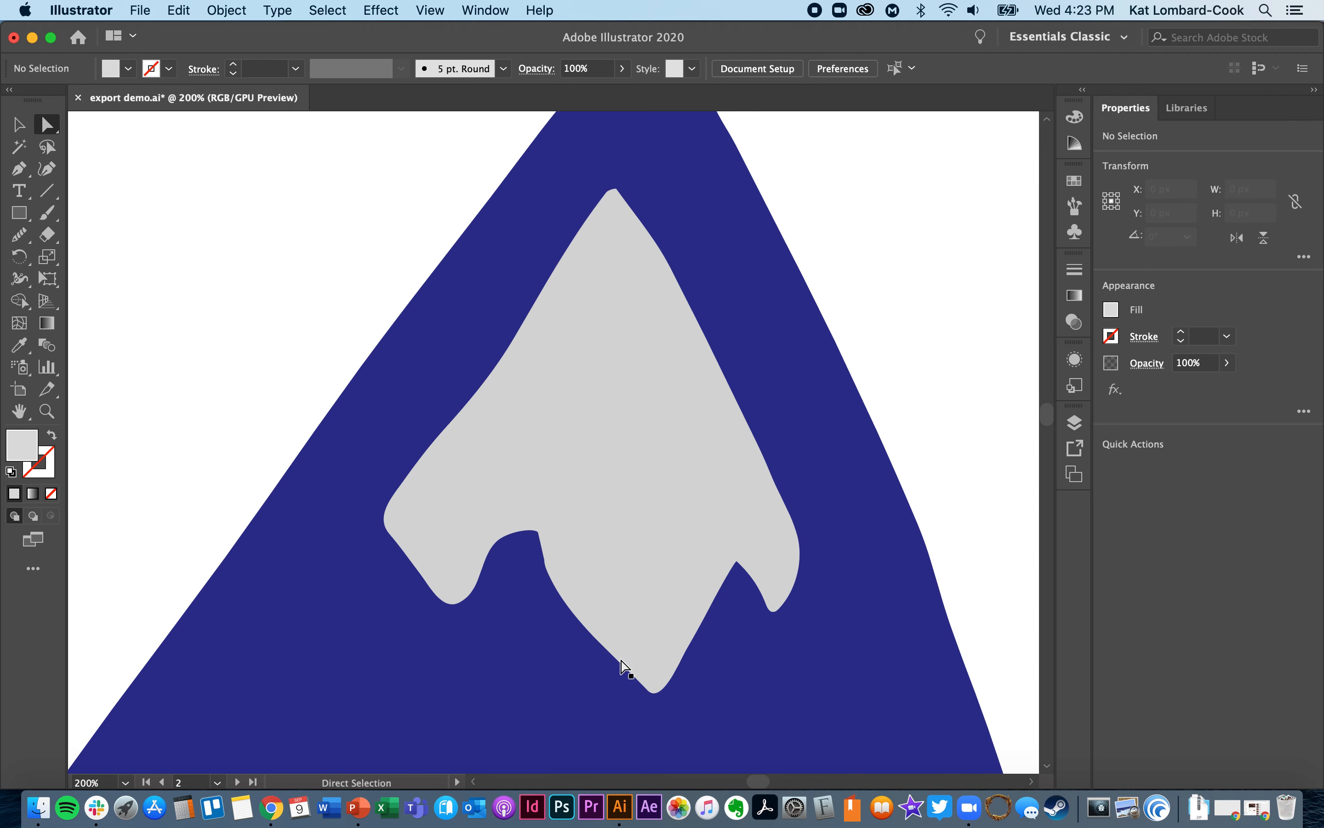
# - Smooth the rough notch just right of the larger blue mountain's peak with the Smooth tool
pyautogui.scroll(5, 628, 675)
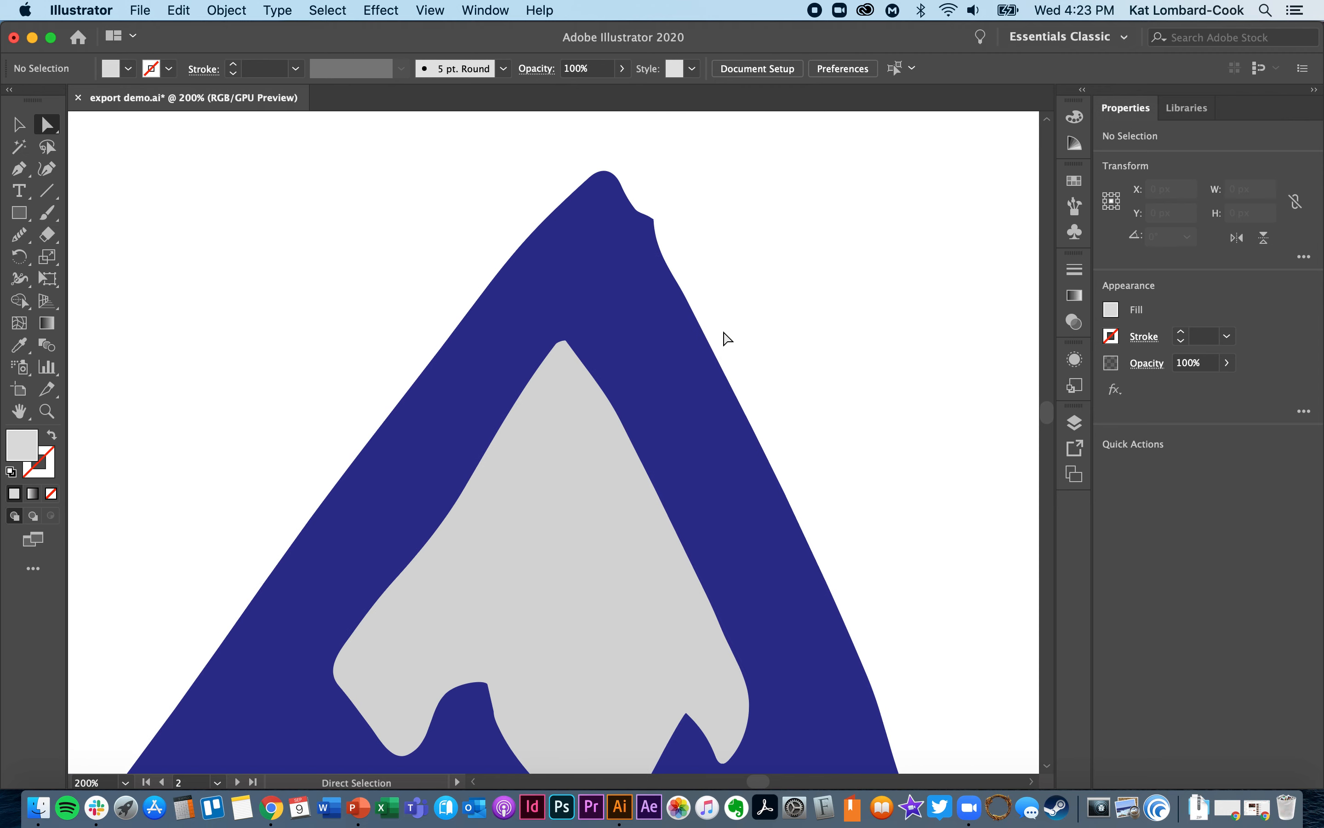
pyautogui.click(637, 218)
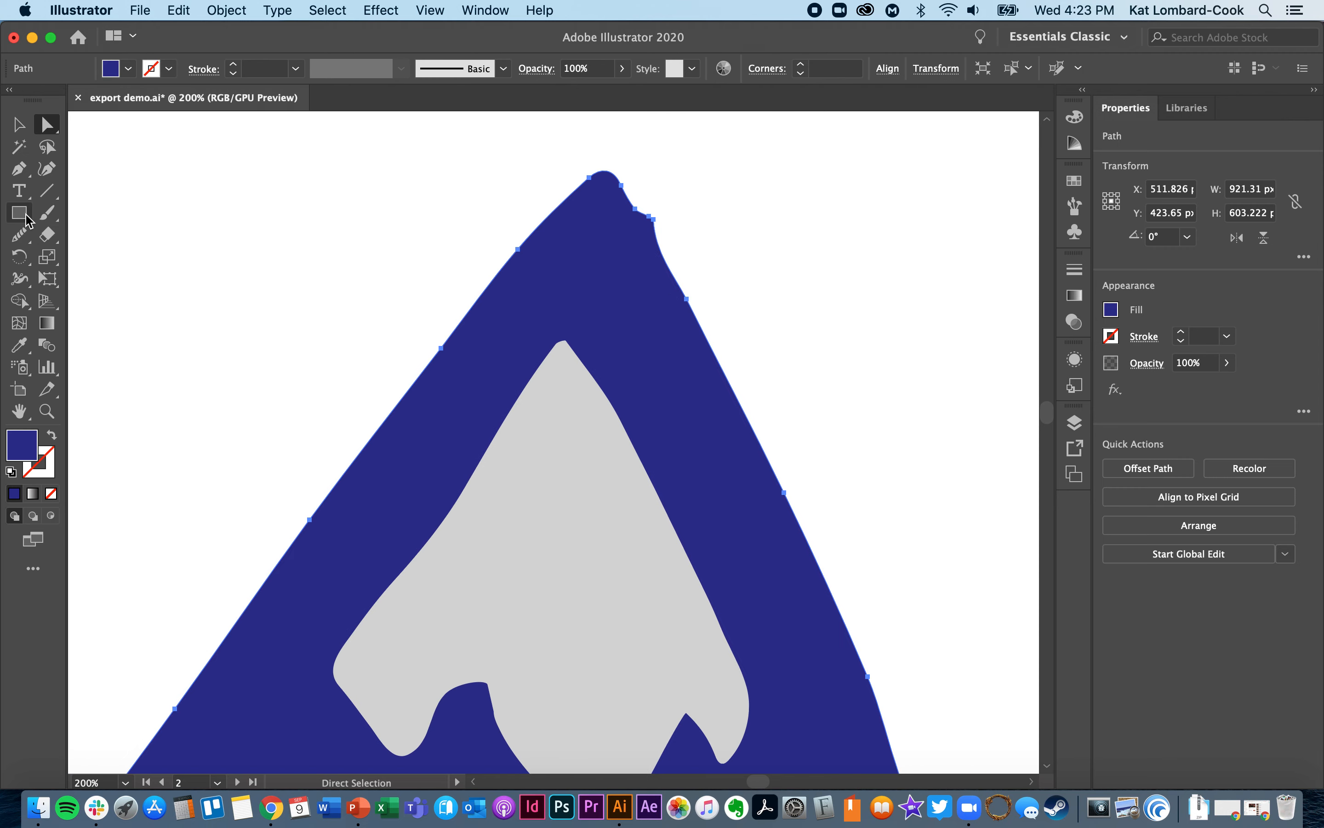
pyautogui.click(20, 236)
pyautogui.moveTo(622, 201)
pyautogui.mouseDown()
pyautogui.moveTo(690, 286)
pyautogui.moveTo(625, 196)
pyautogui.mouseUp()
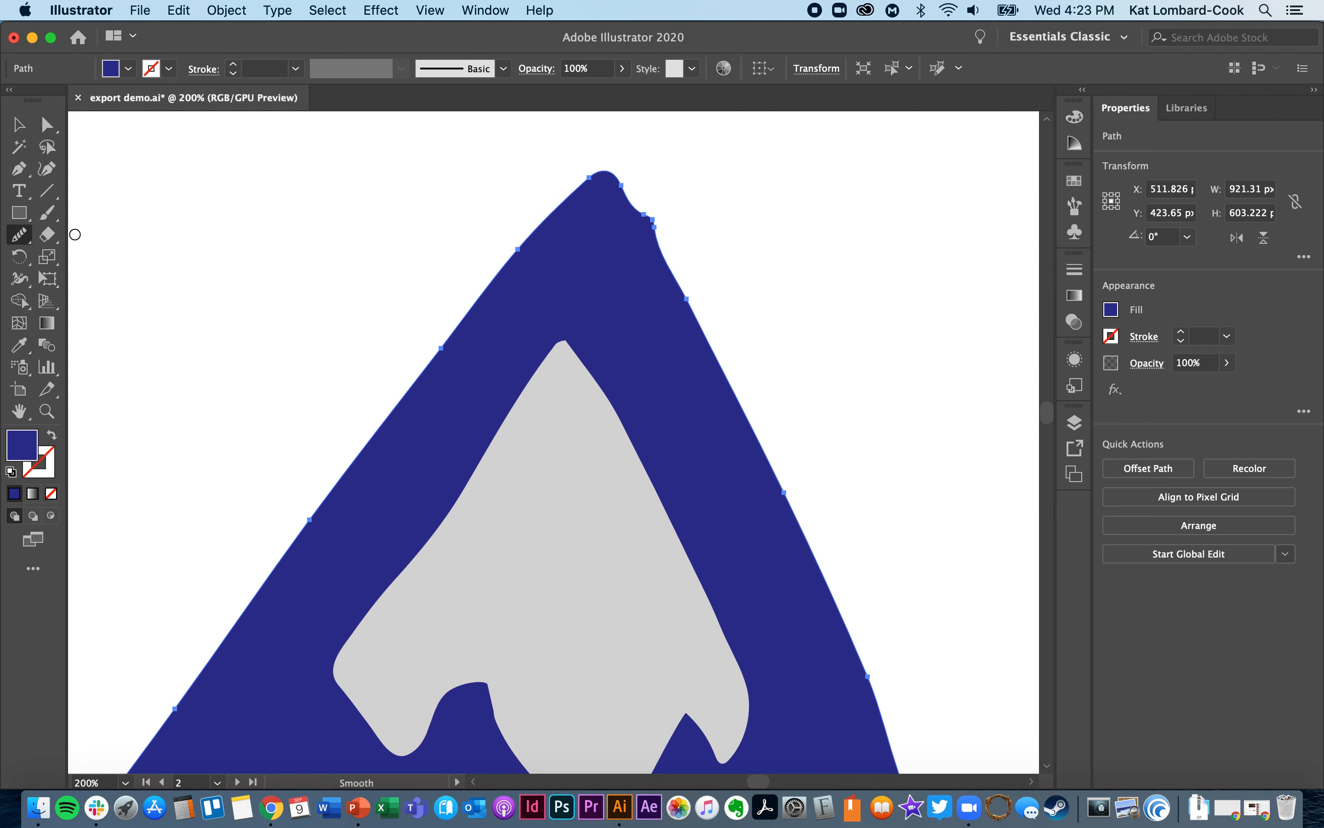
# - Remove the surplus anchor points forming the bump on the right side of the larger mountain's peak
pyautogui.click(47, 125)
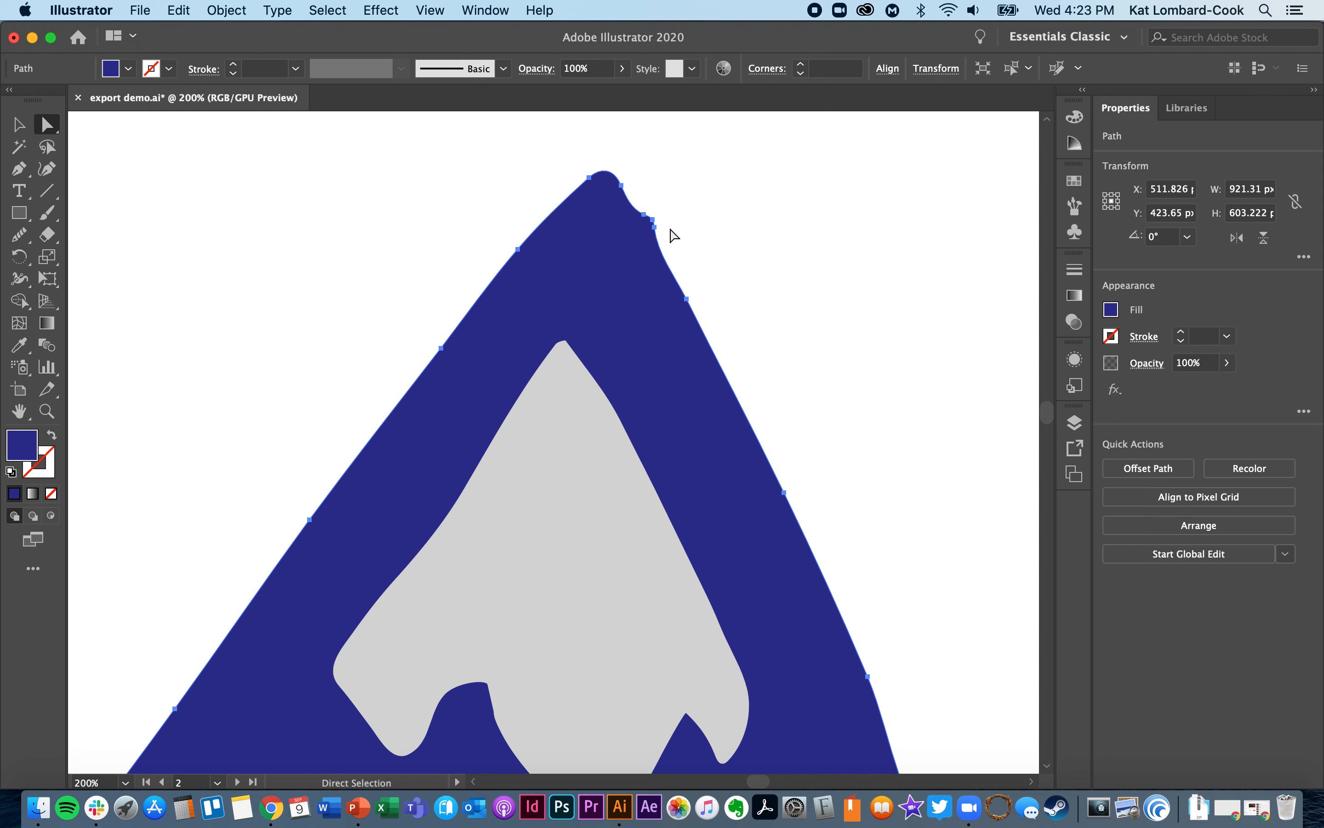
pyautogui.click(653, 220)
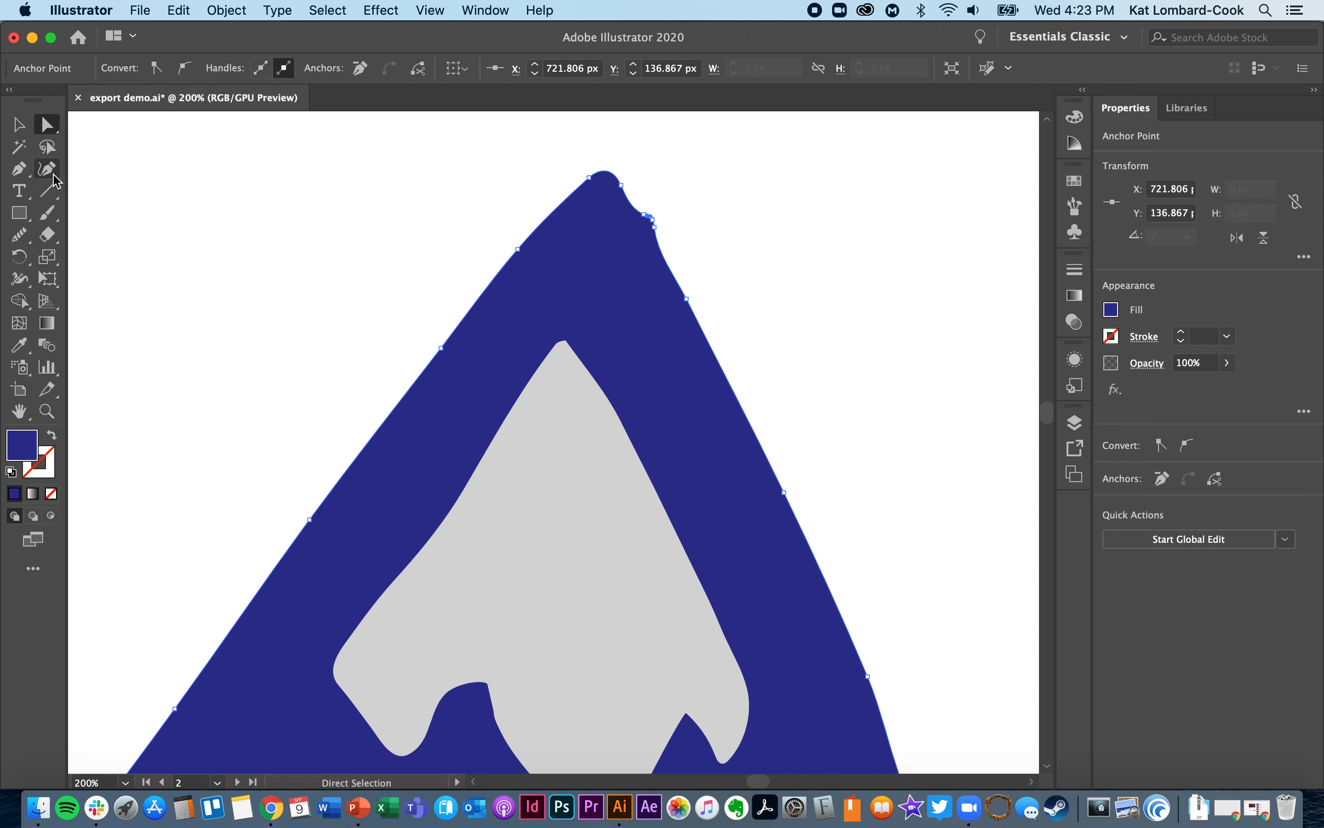
pyautogui.click(22, 171)
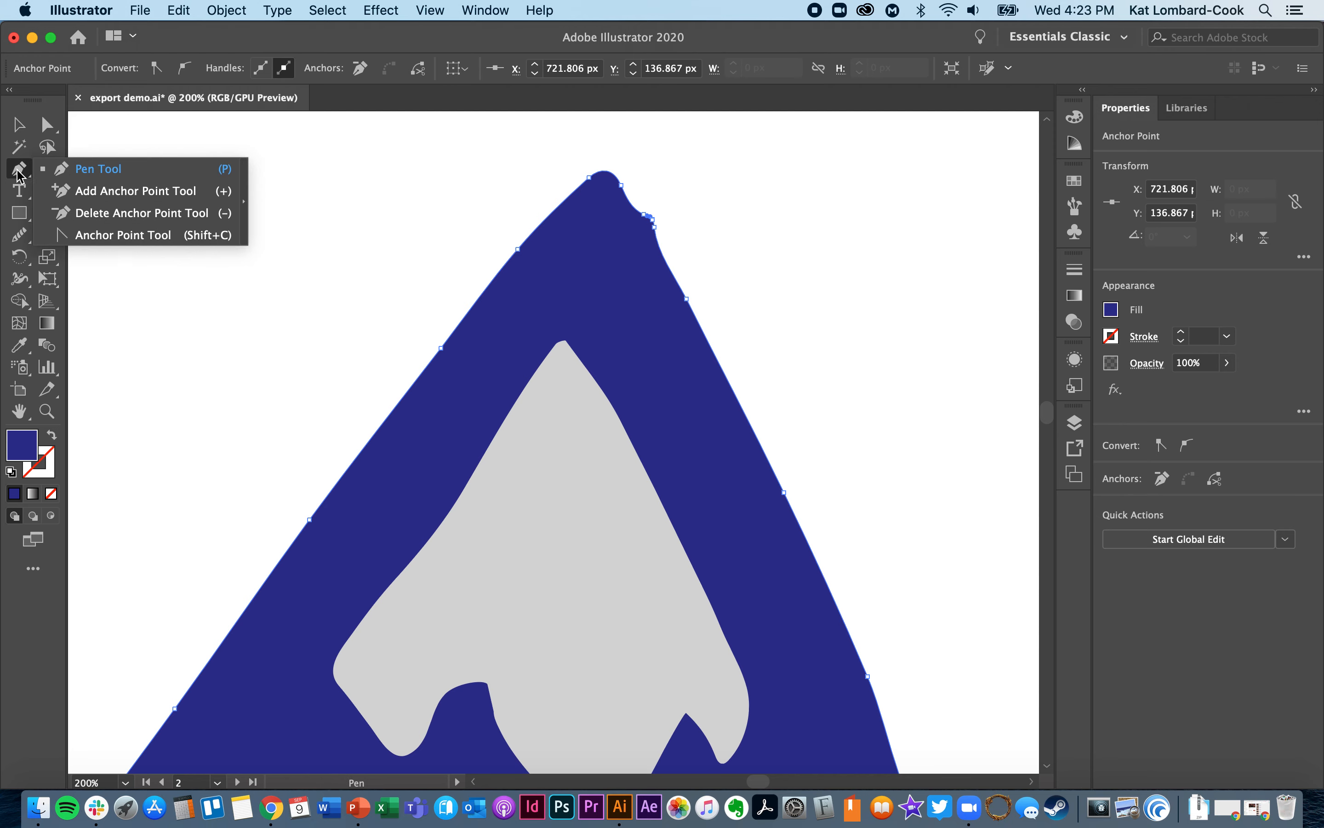
pyautogui.click(68, 213)
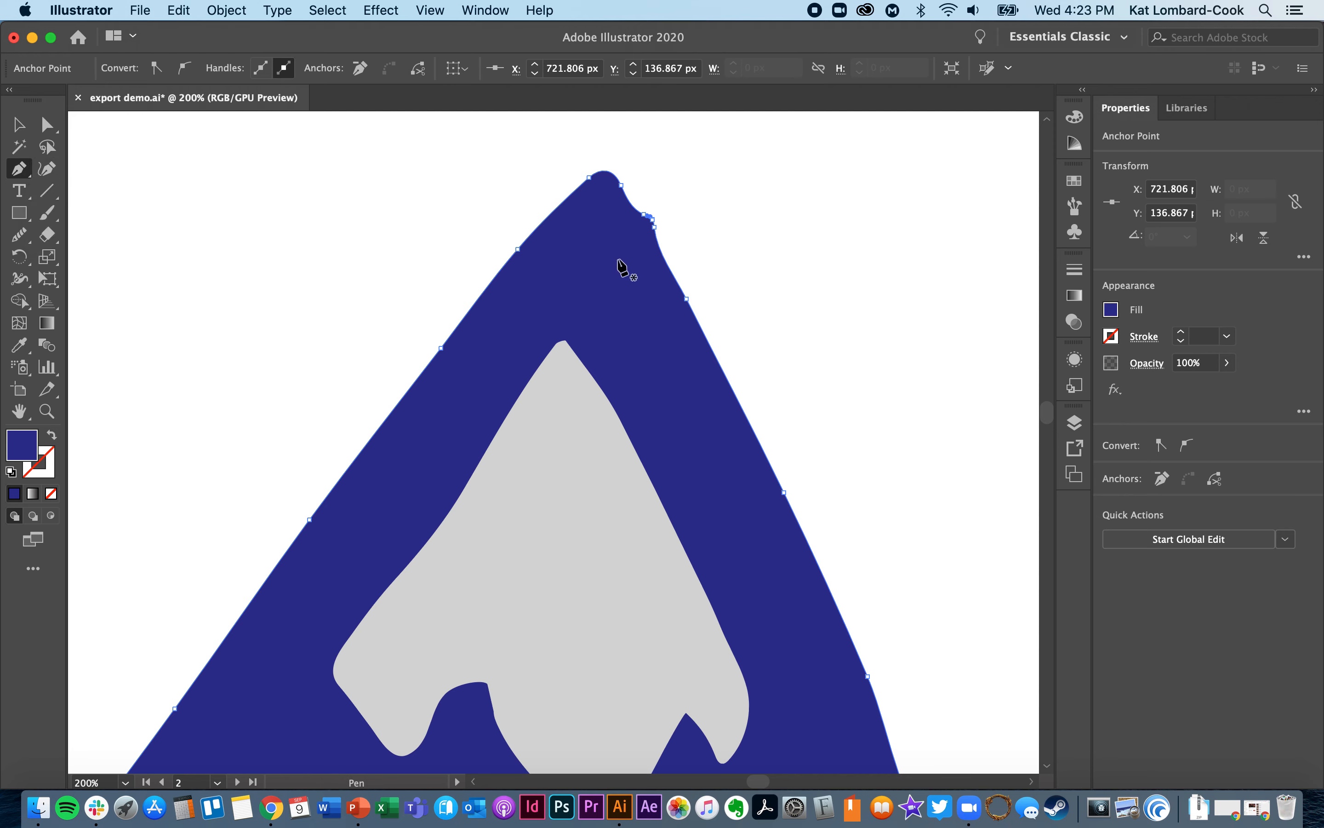
pyautogui.click(652, 219)
pyautogui.click(653, 229)
pyautogui.click(655, 227)
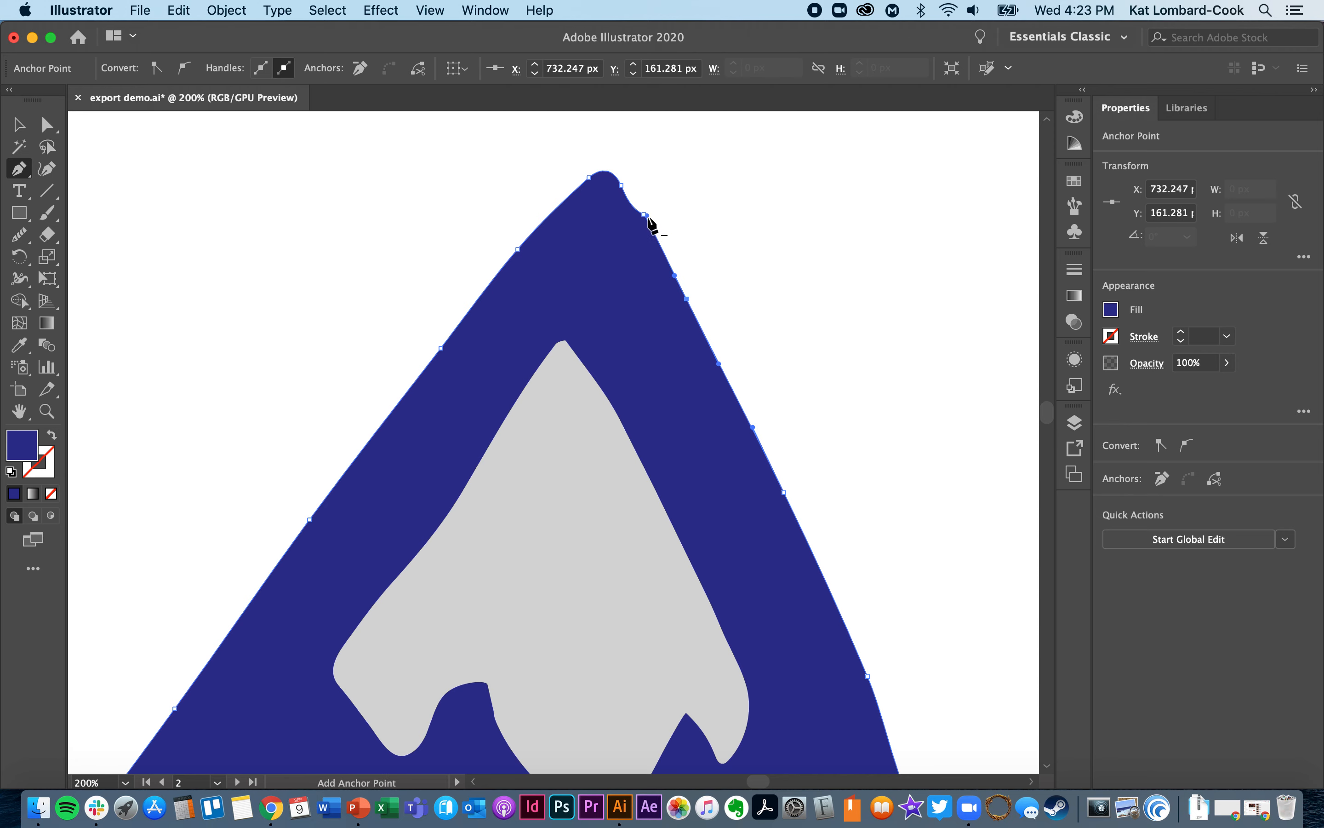
pyautogui.click(674, 275)
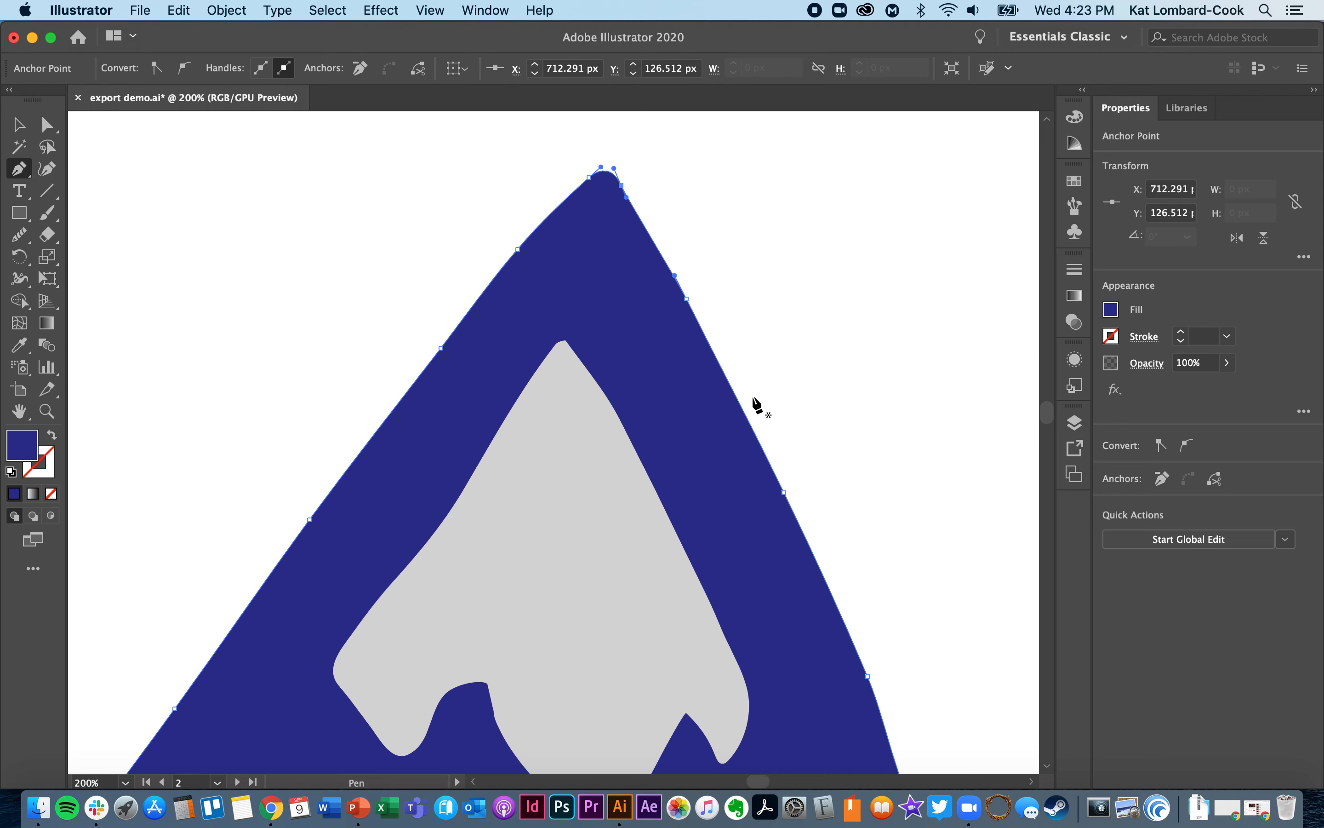
# - Smooth the blue mountain shape's outline with the Smooth tool along both peaks' slopes and the base
pyautogui.scroll(-10, 758, 405)
pyautogui.hscroll(5, 757, 405)
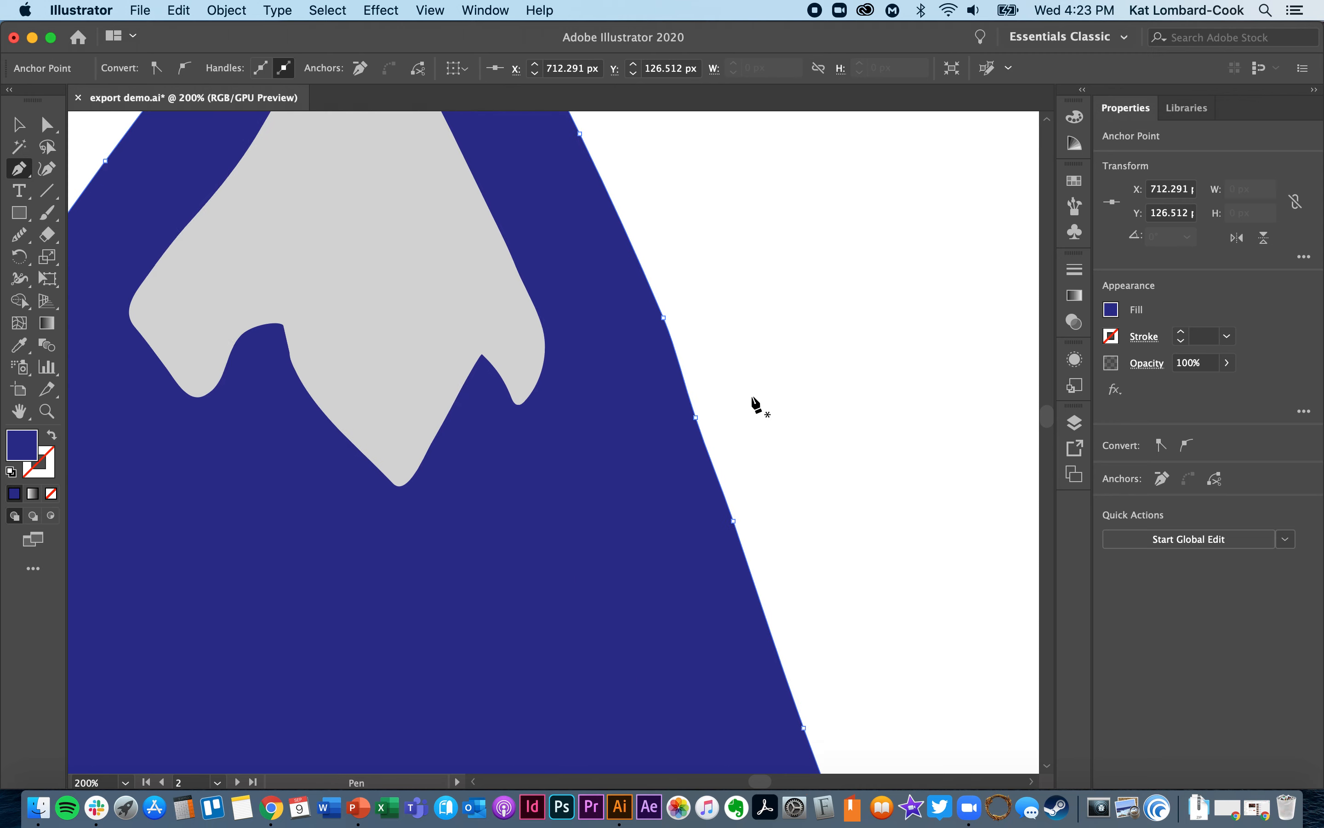
pyautogui.scroll(-4, 752, 397)
pyautogui.scroll(4, 752, 398)
pyautogui.press('super+minus')
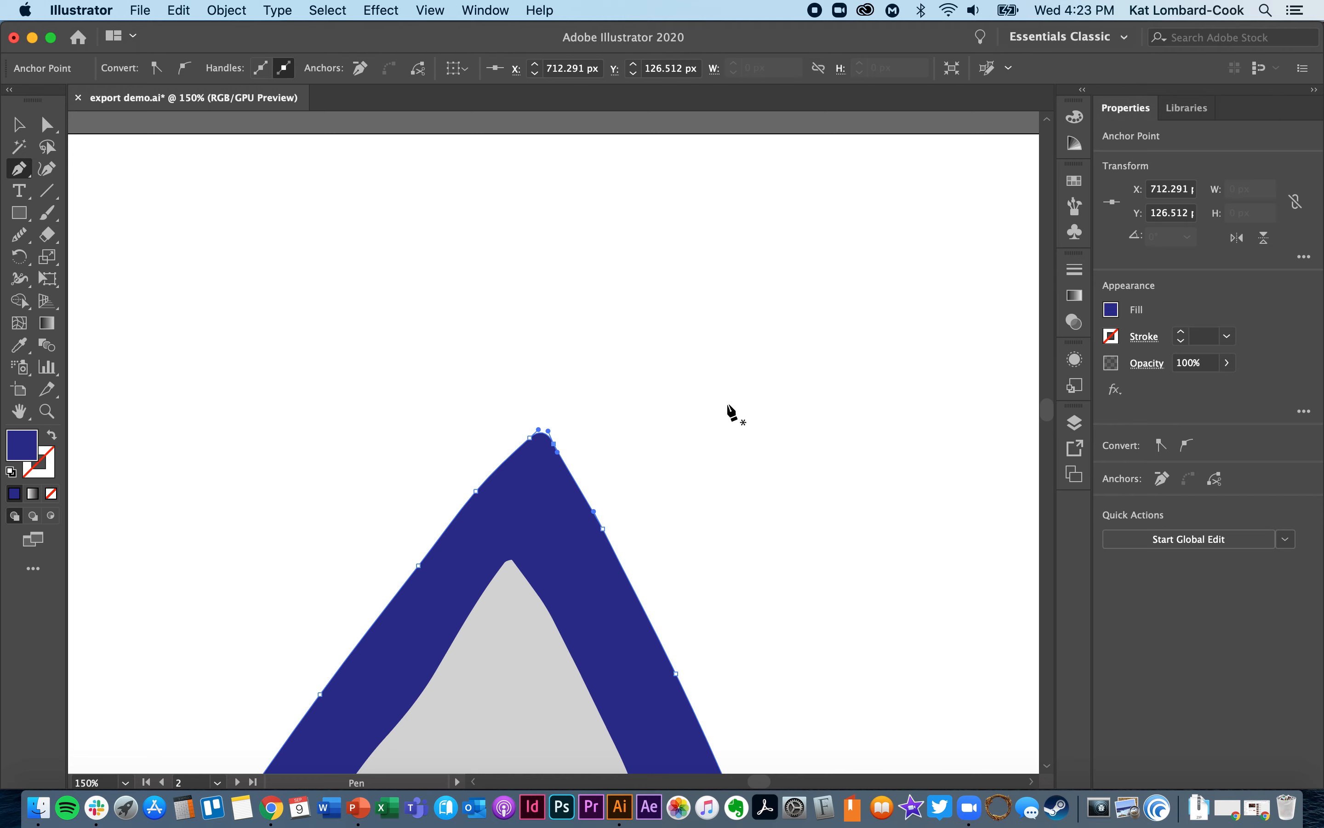
pyautogui.press('super+0')
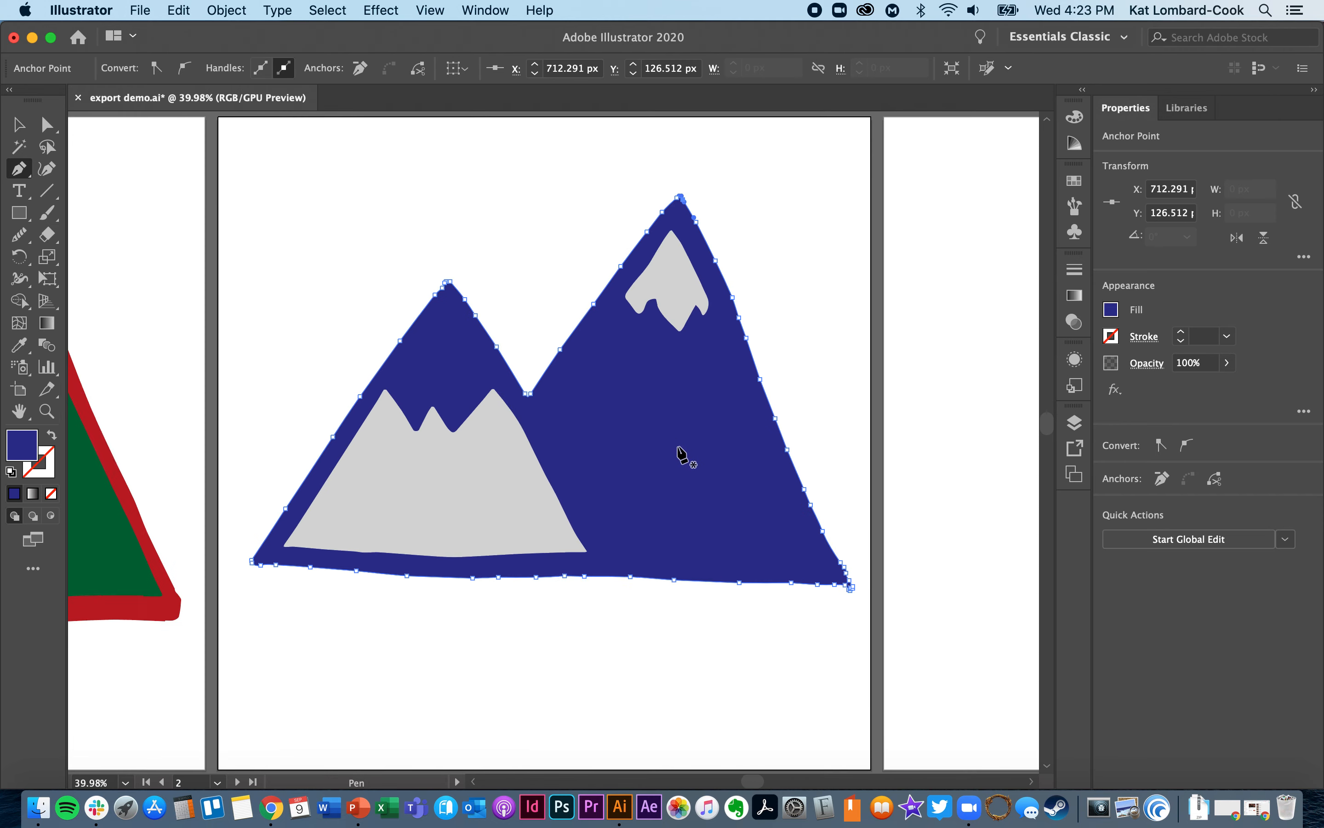
pyautogui.hscroll(5, 682, 455)
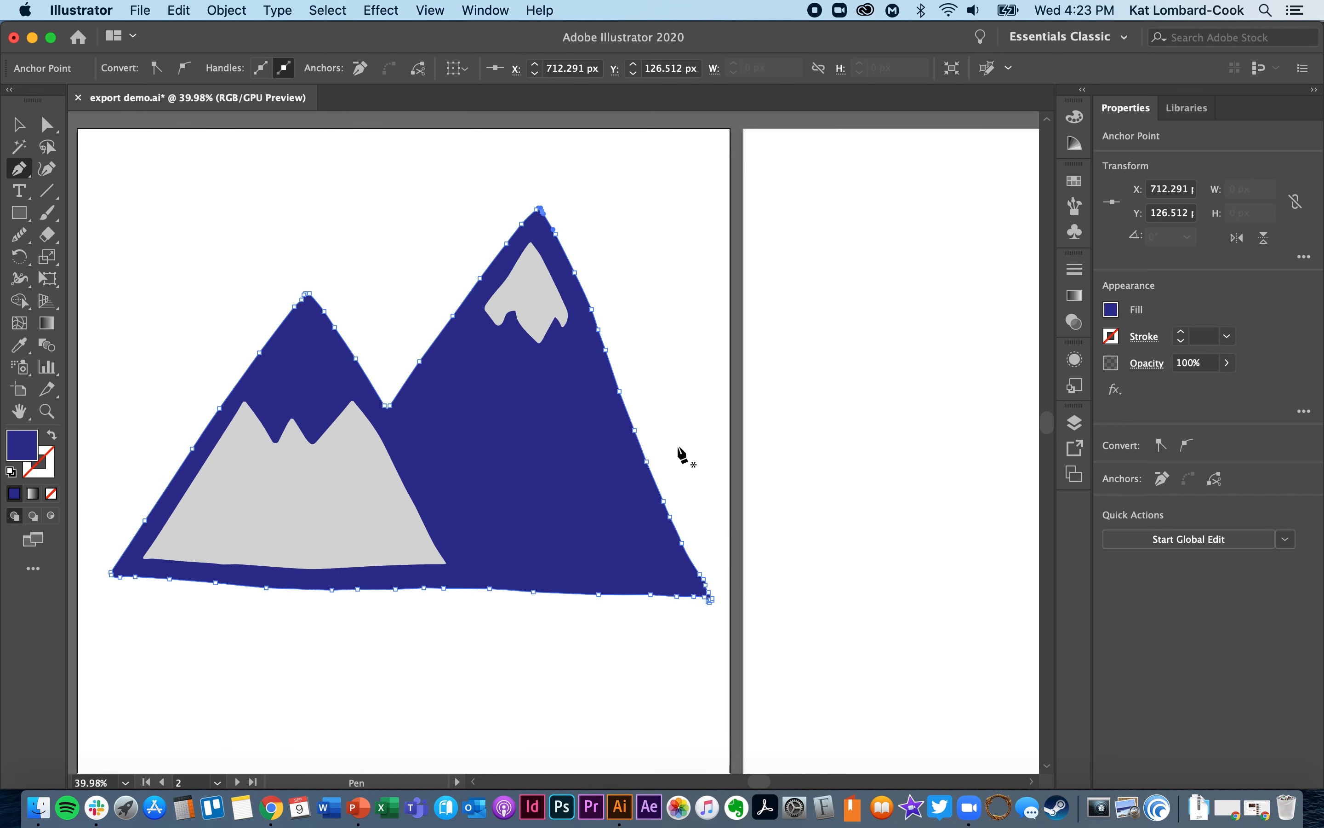
pyautogui.click(24, 242)
pyautogui.moveTo(703, 580); pyautogui.dragTo(573, 273)
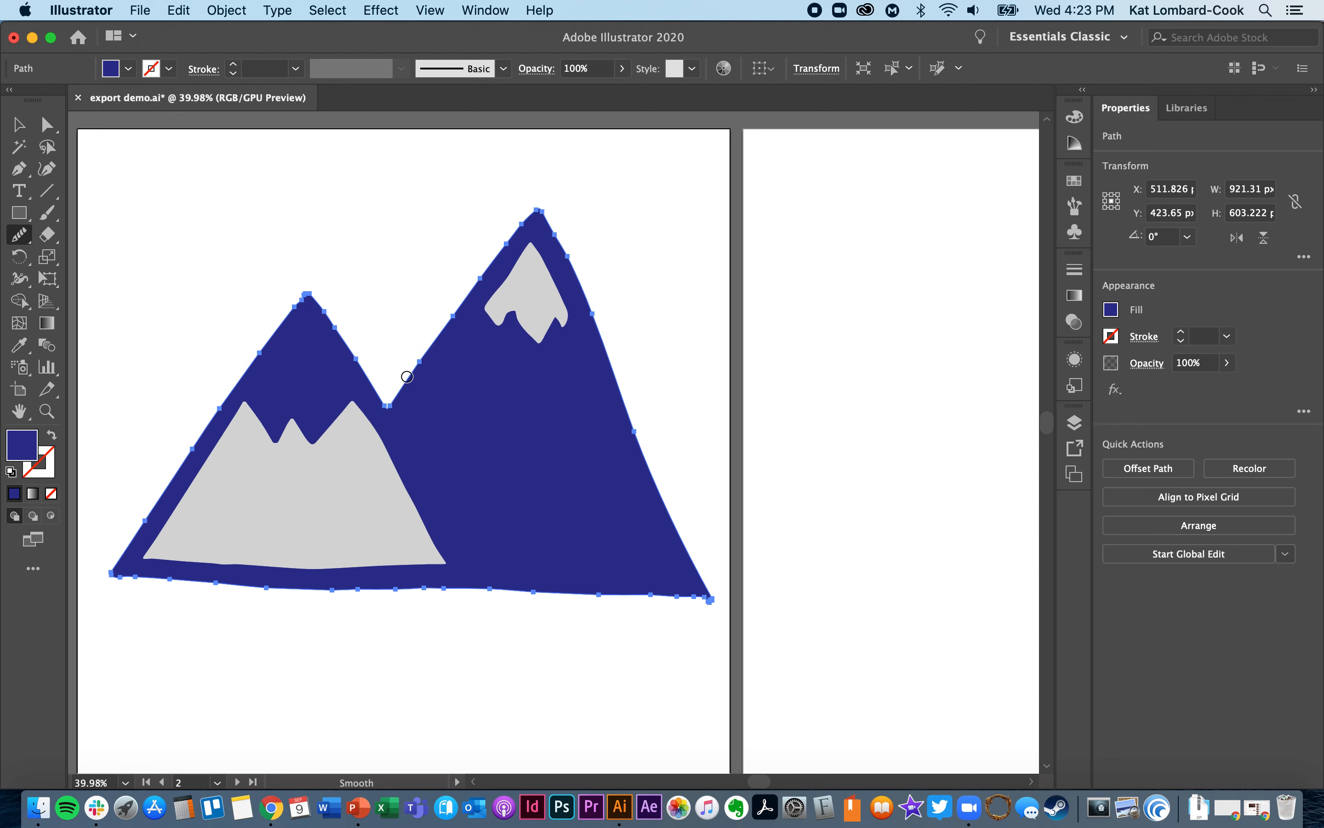
pyautogui.moveTo(407, 376)
pyautogui.mouseDown()
pyautogui.moveTo(519, 224)
pyautogui.moveTo(594, 322)
pyautogui.mouseUp()
pyautogui.moveTo(532, 206); pyautogui.dragTo(633, 356)
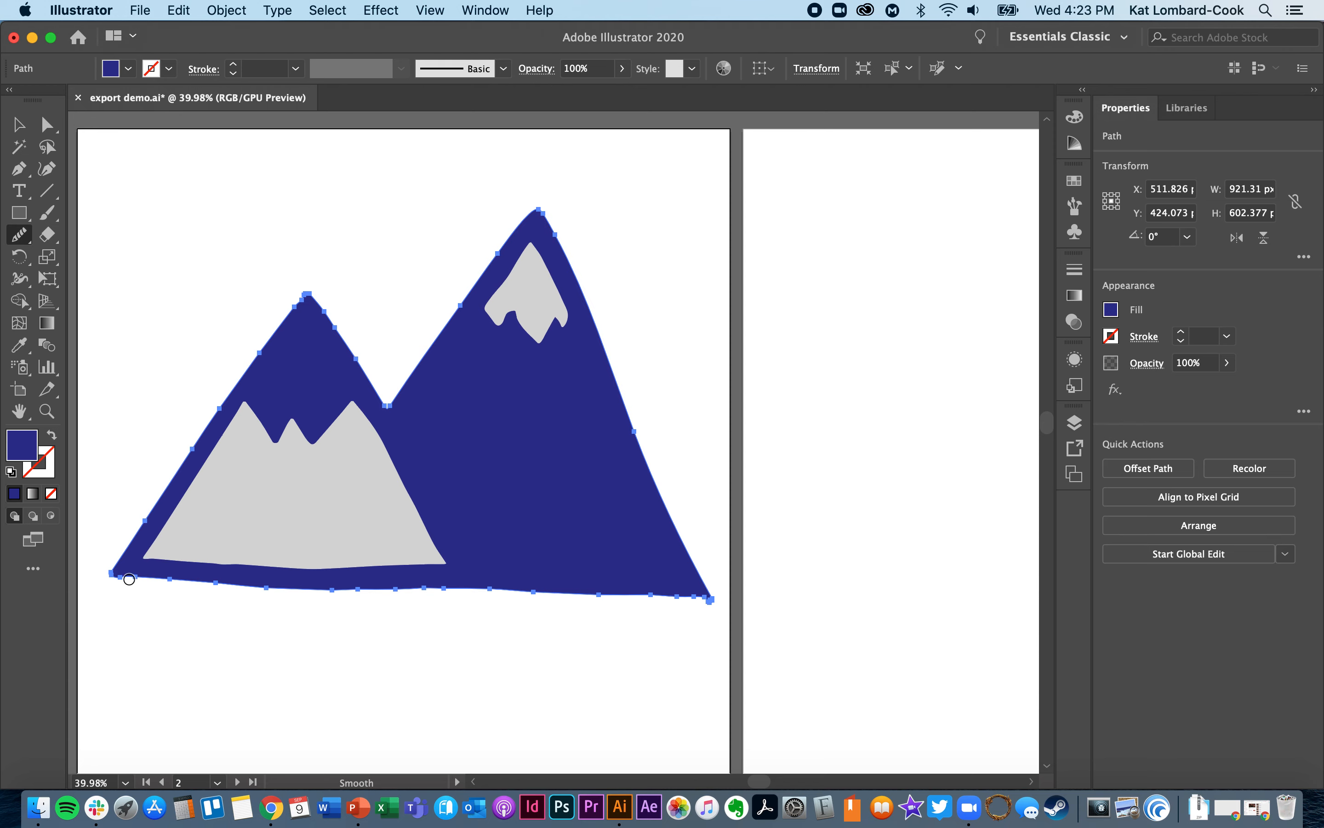
pyautogui.moveTo(129, 579); pyautogui.dragTo(715, 595)
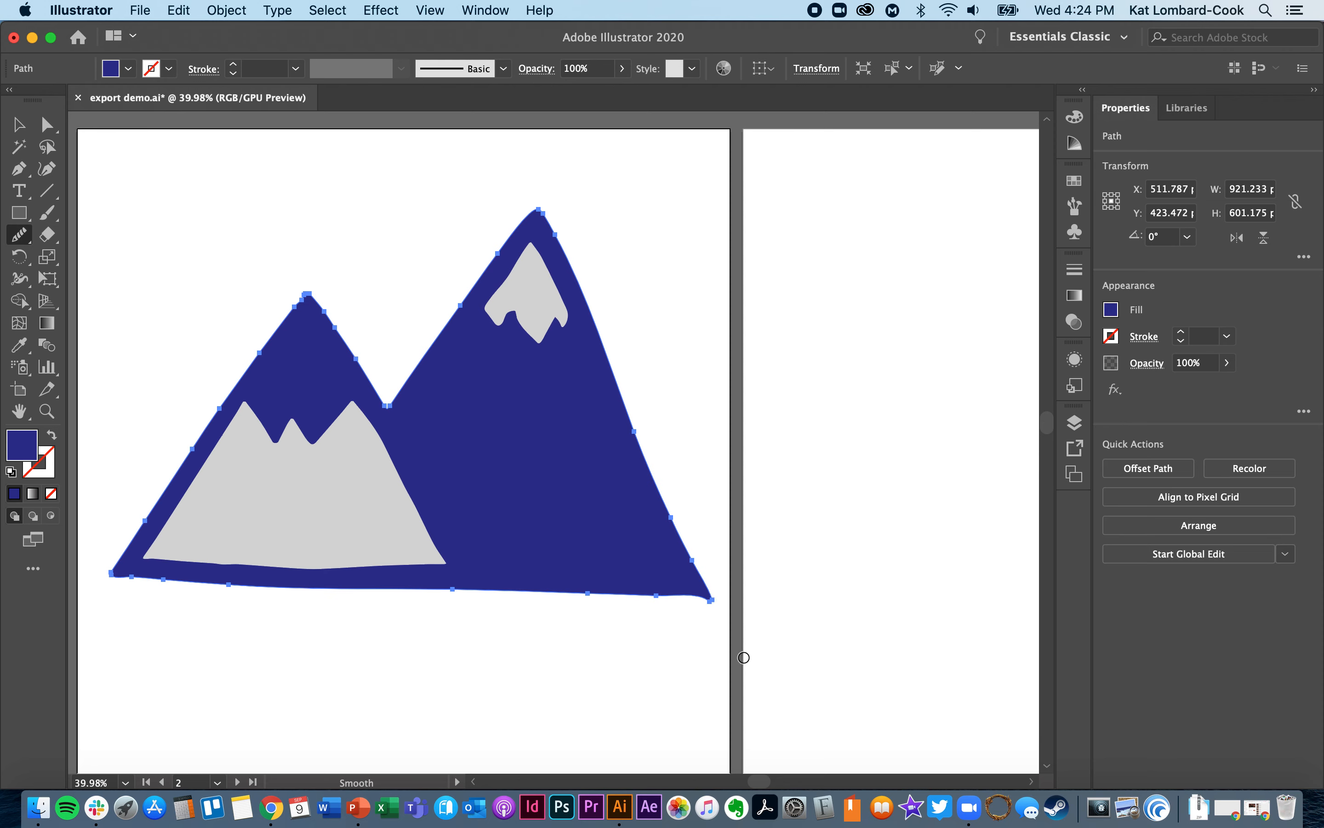
pyautogui.moveTo(366, 379)
pyautogui.mouseDown()
pyautogui.moveTo(322, 312)
pyautogui.moveTo(207, 427)
pyautogui.moveTo(125, 553)
pyautogui.mouseUp()
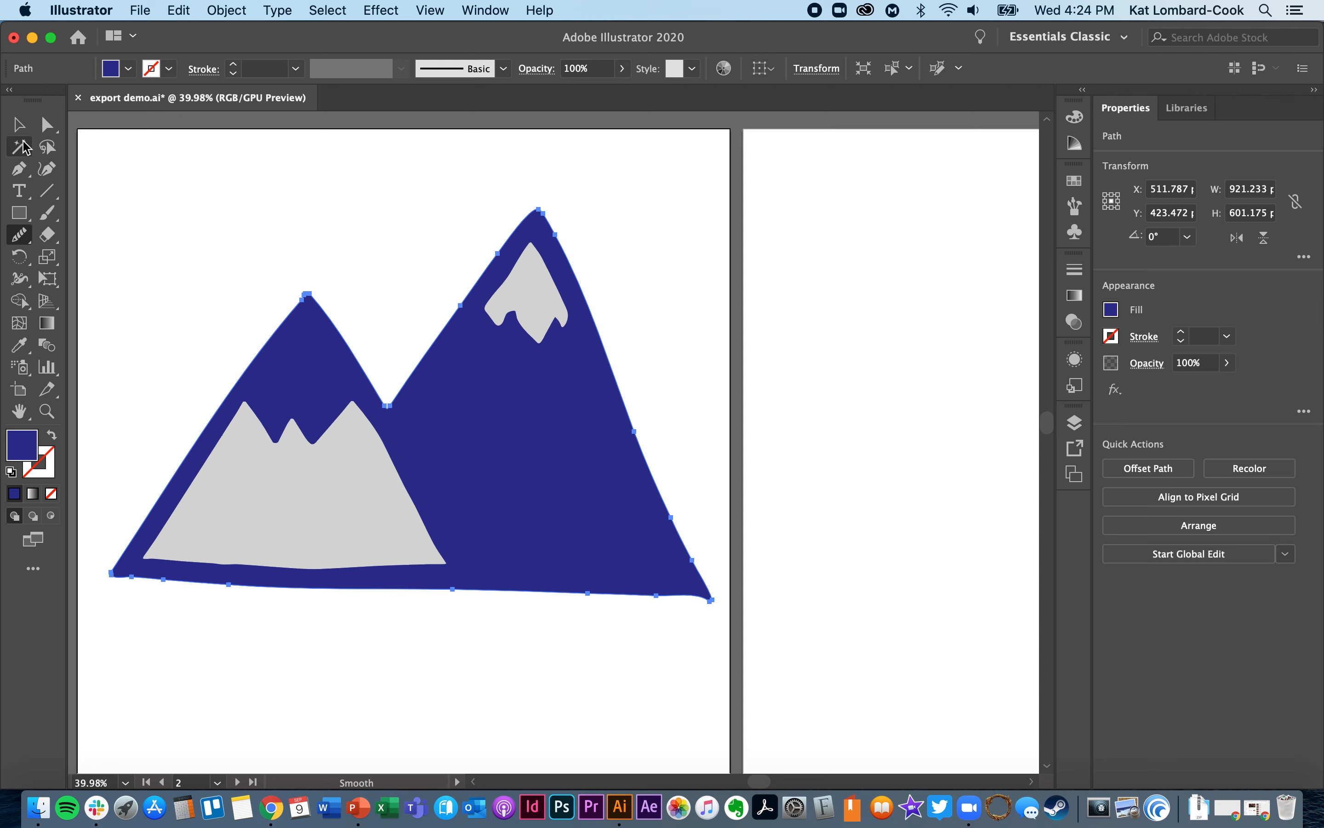
# - Nudge the smaller mountain's grey shape slightly right and down within the blue outline
pyautogui.click(19, 124)
pyautogui.click(367, 488)
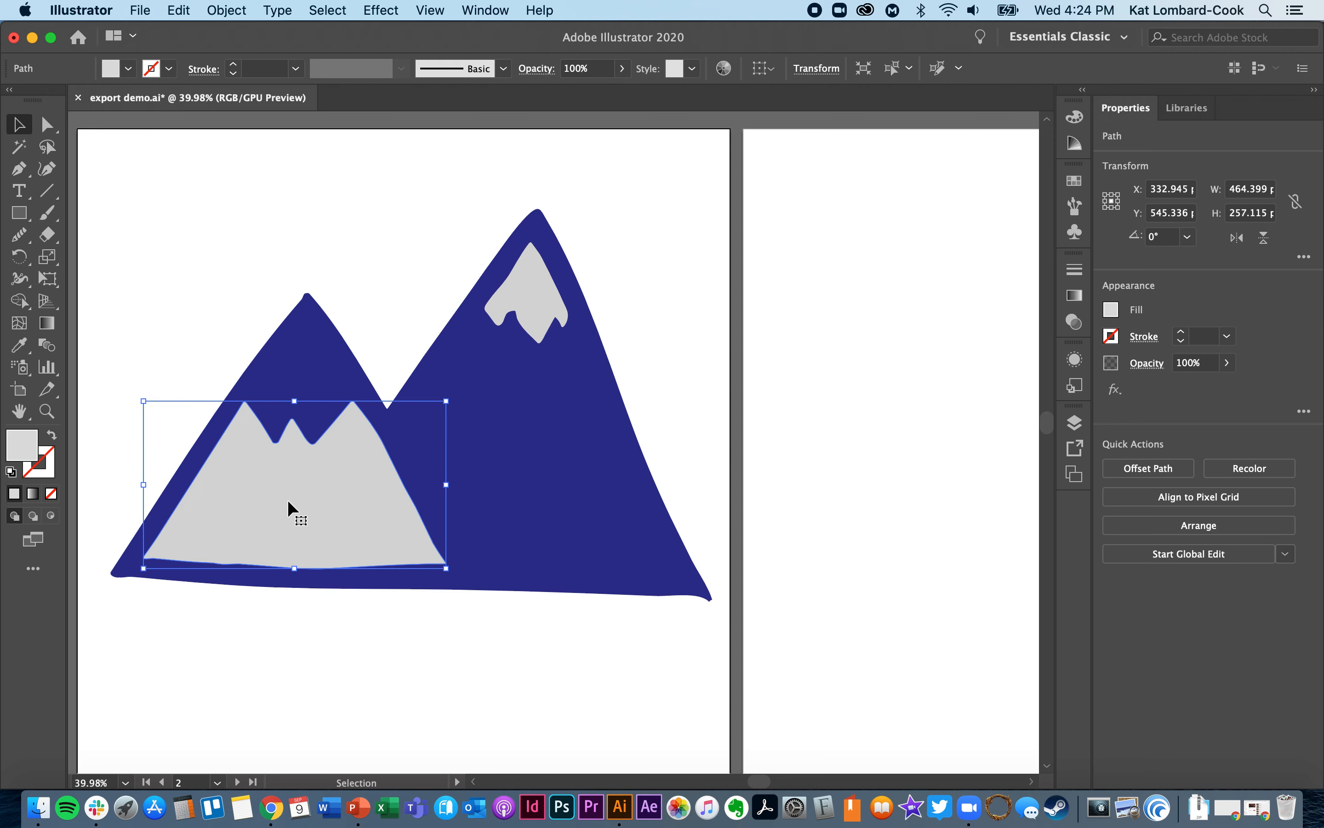
pyautogui.click(309, 308)
pyautogui.click(335, 201)
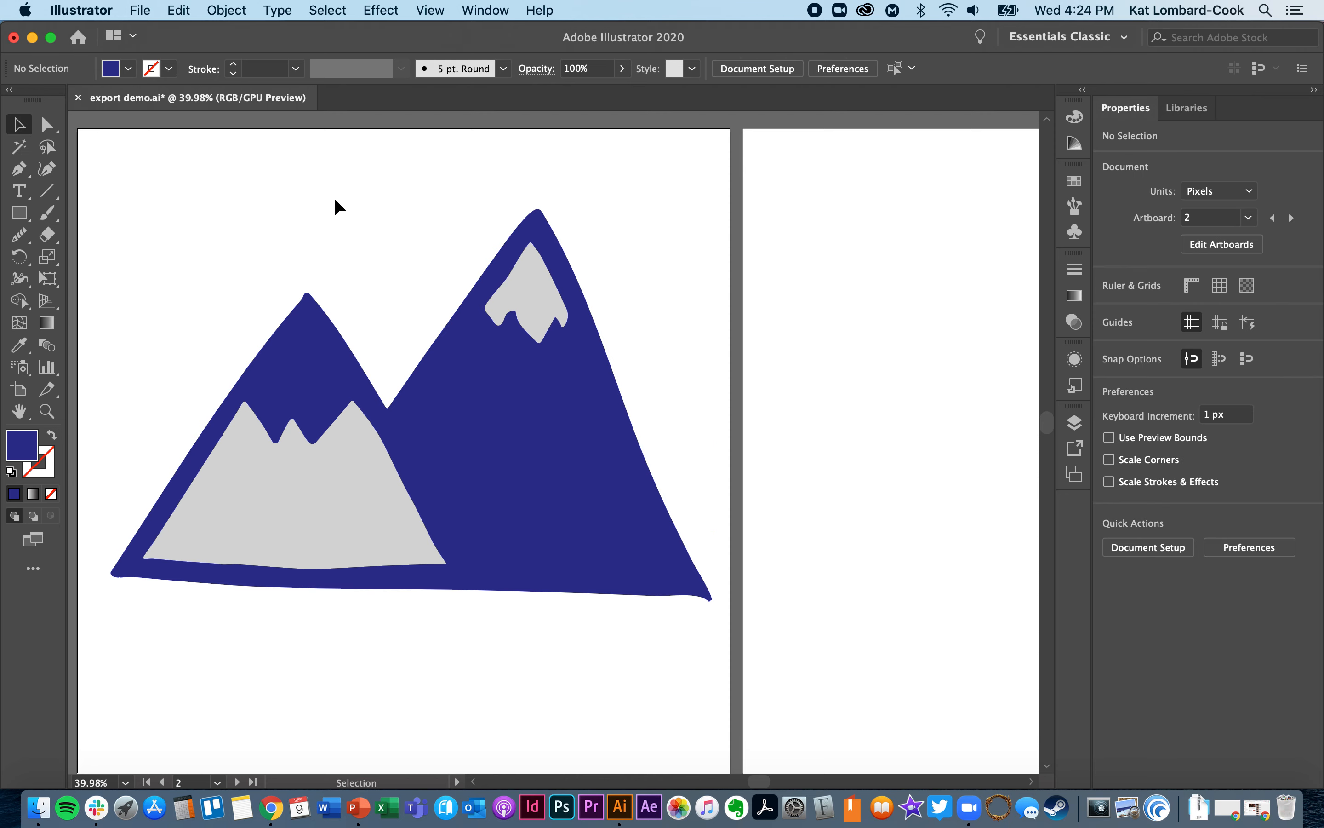
pyautogui.click(281, 474)
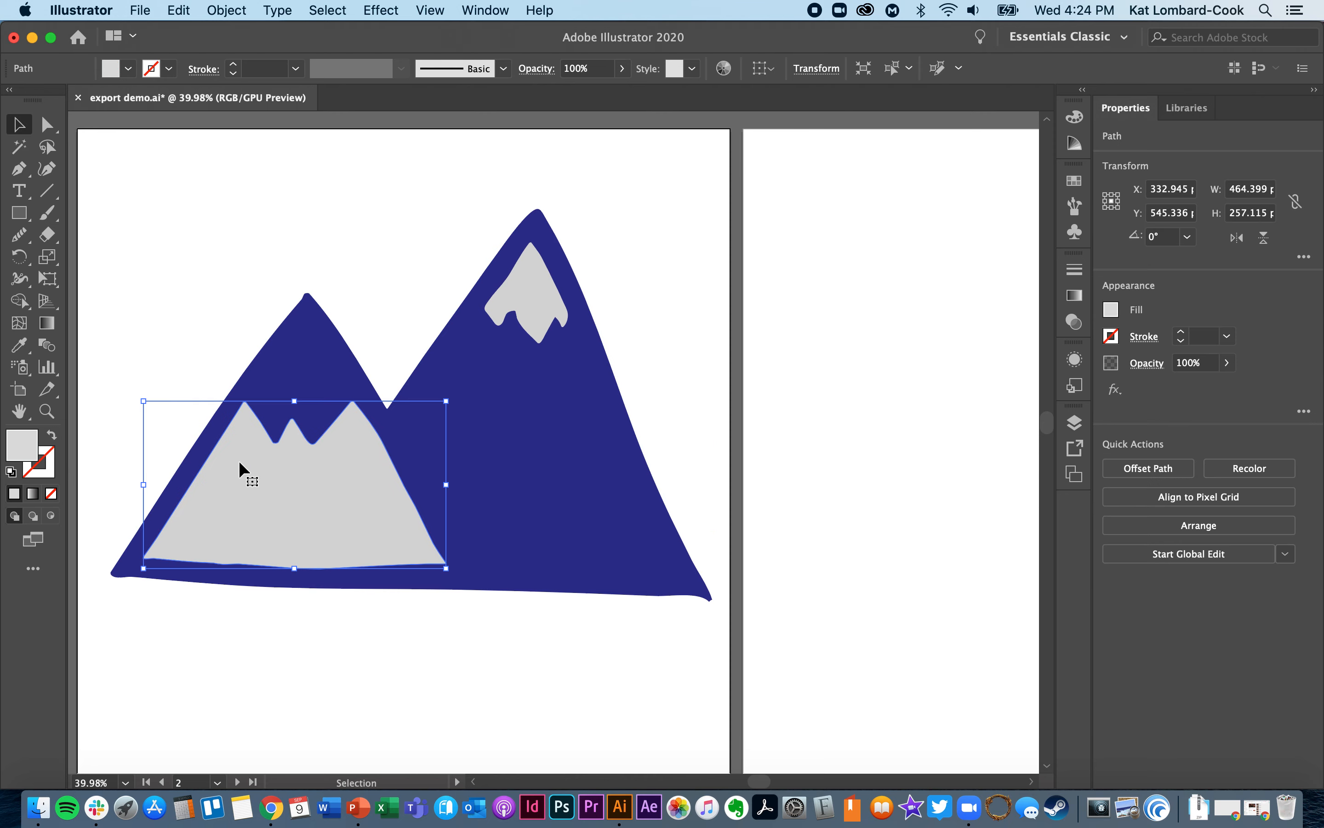
pyautogui.moveTo(282, 487)
pyautogui.mouseDown()
pyautogui.moveTo(385, 491)
pyautogui.moveTo(273, 487)
pyautogui.moveTo(291, 495)
pyautogui.moveTo(266, 505)
pyautogui.mouseUp()
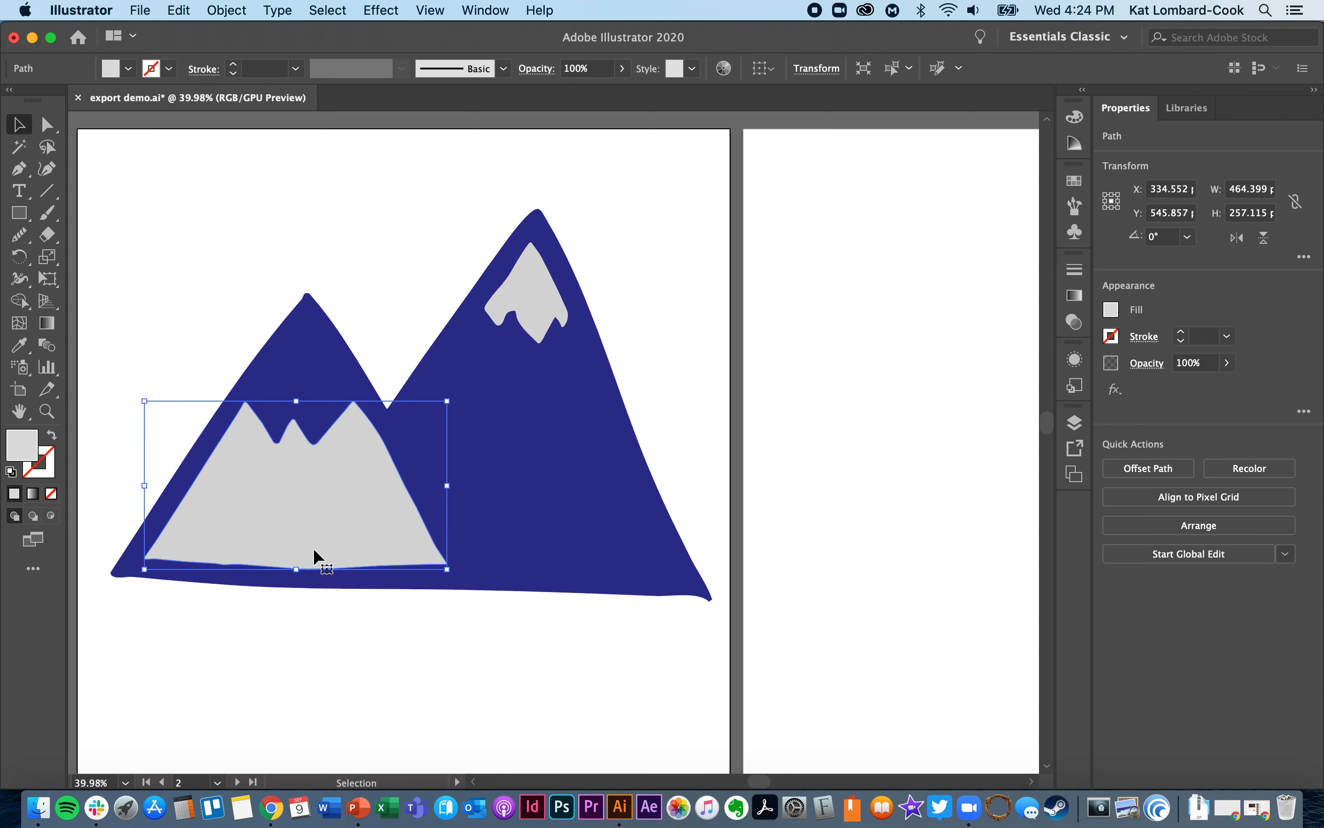
# - Smooth the smaller mountain's grey shape along its base, right slope and jagged upper edge with the Smooth tool
pyautogui.click(47, 125)
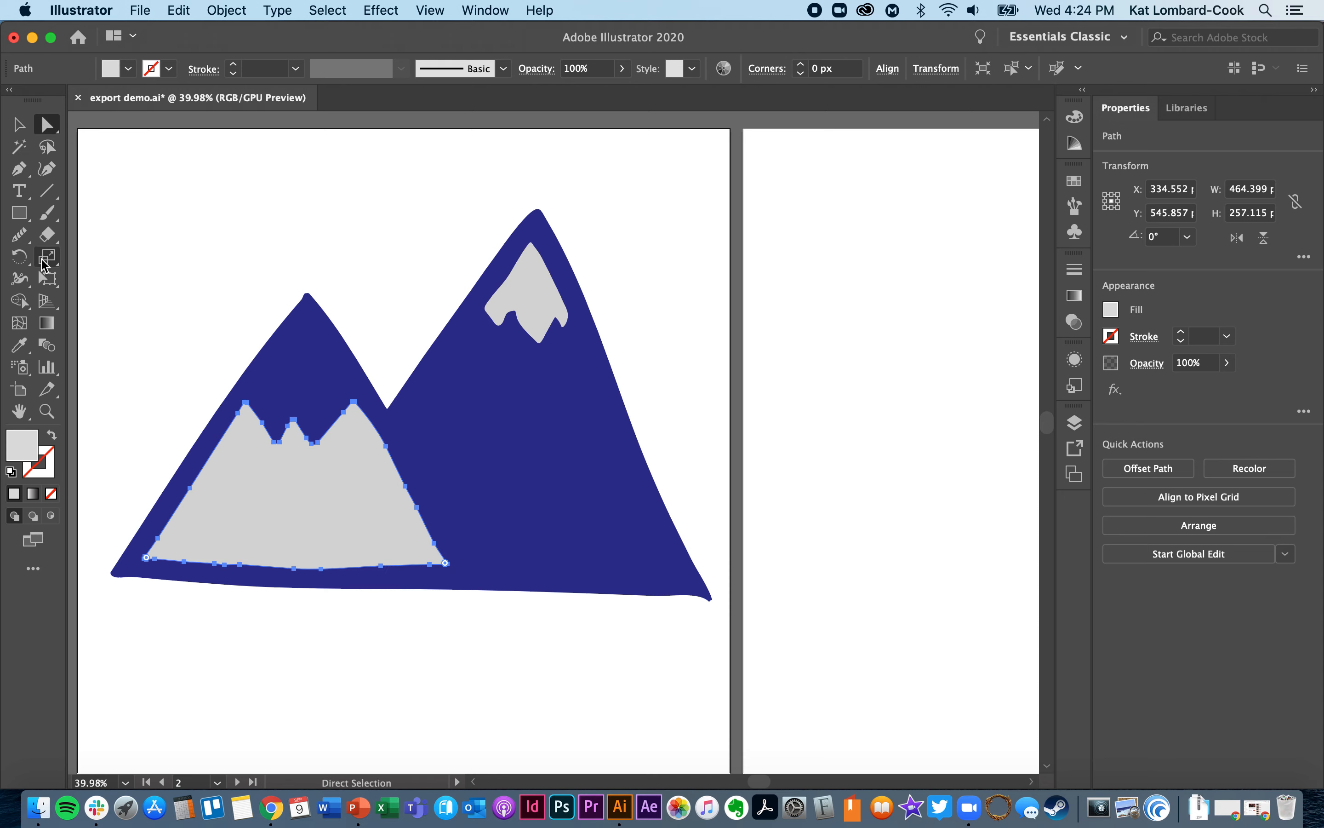
pyautogui.click(19, 235)
pyautogui.moveTo(160, 555)
pyautogui.mouseDown()
pyautogui.moveTo(425, 576)
pyautogui.moveTo(410, 471)
pyautogui.moveTo(370, 425)
pyautogui.mouseUp()
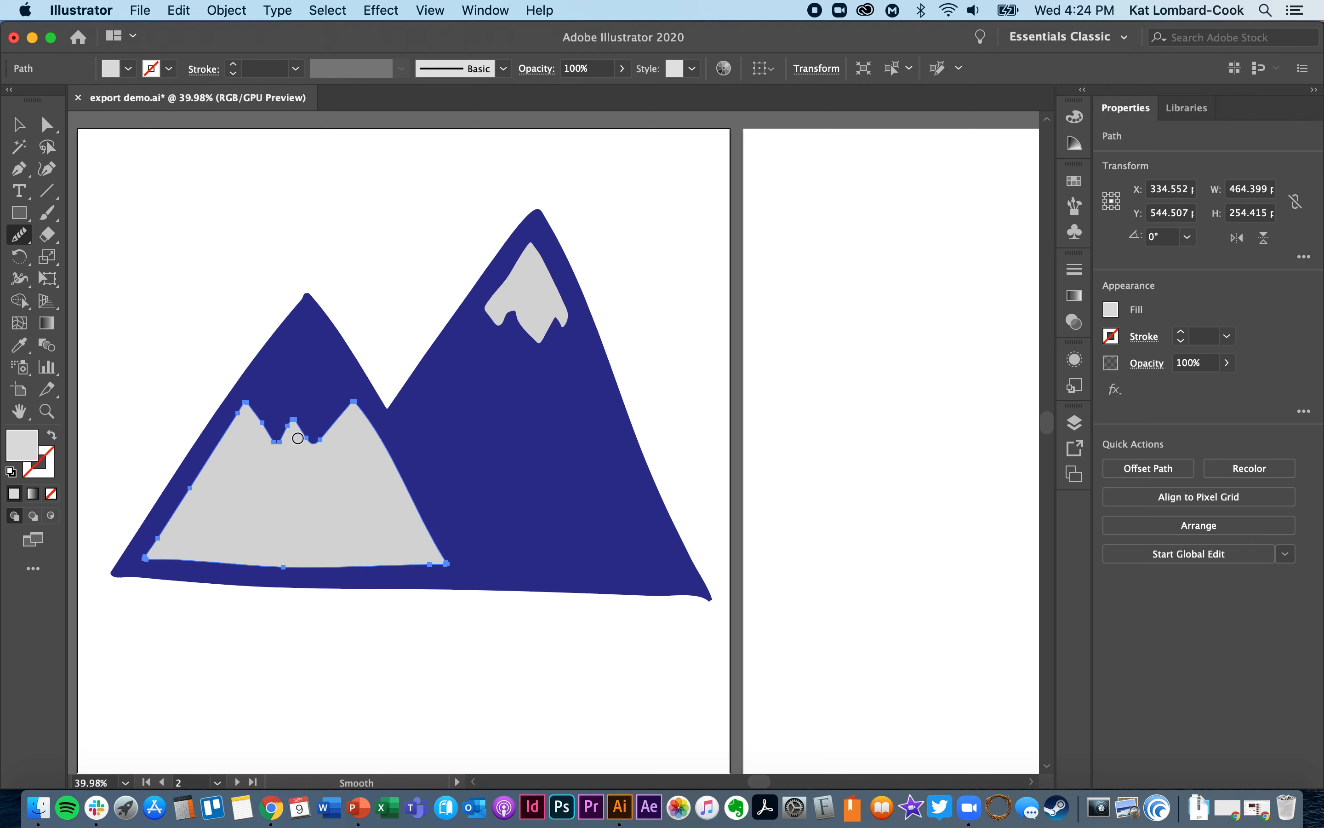
pyautogui.moveTo(262, 431); pyautogui.dragTo(243, 403)
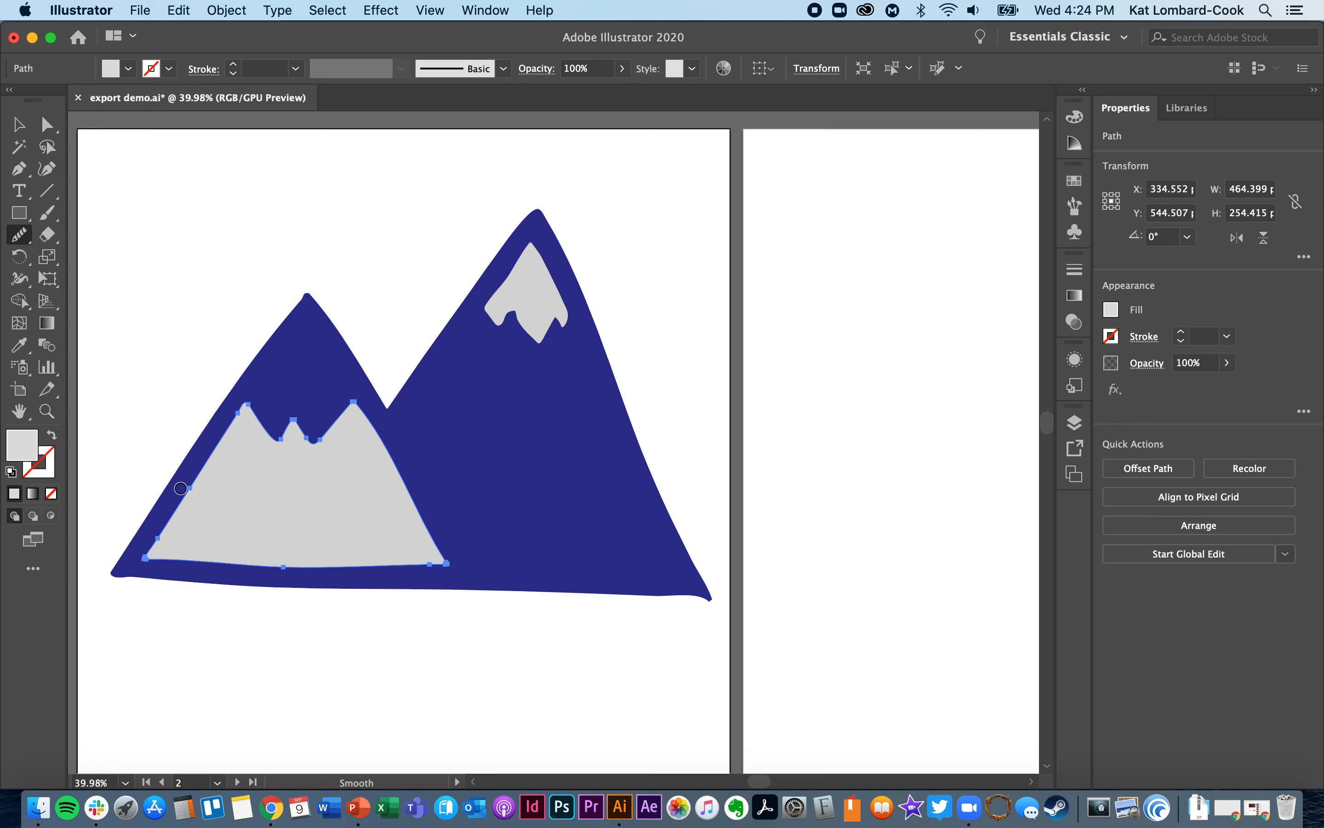